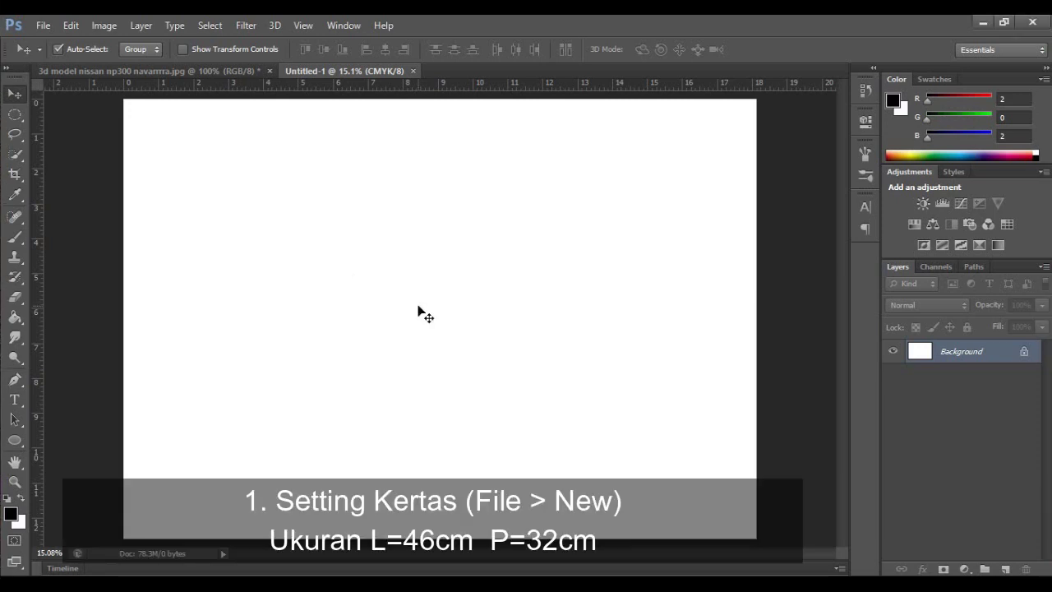
# Confirm black as the foreground colour and paint-bucket the white canvas solid black.
pyautogui.click(12, 513)
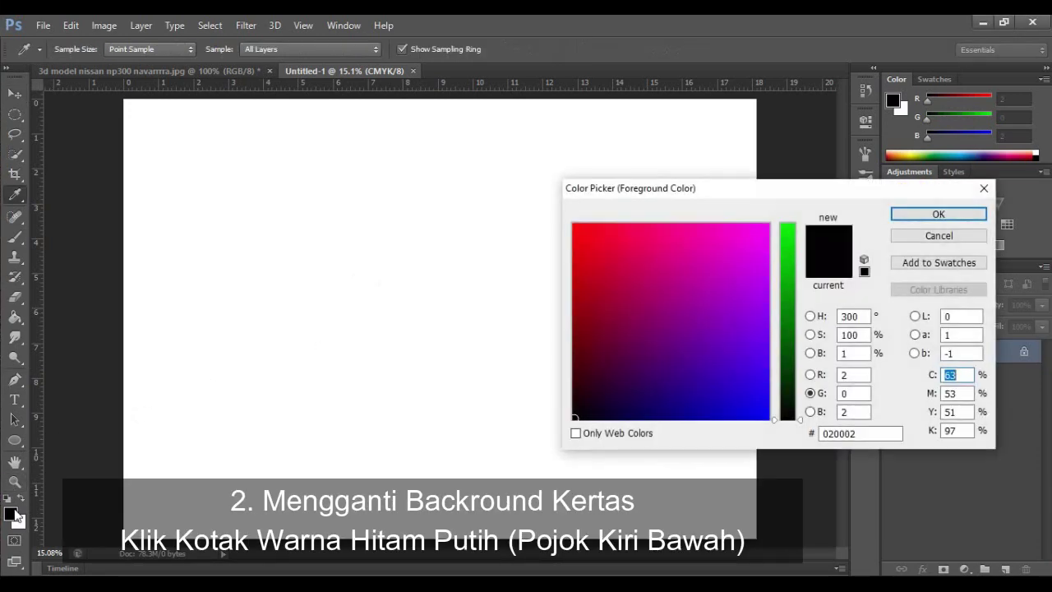
pyautogui.click(939, 216)
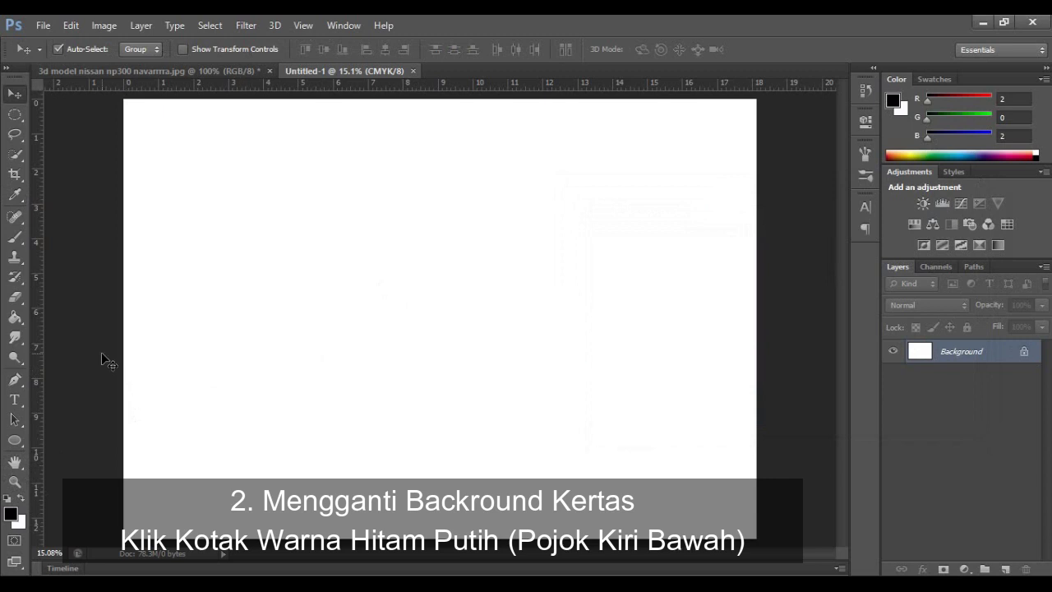
pyautogui.click(14, 317)
pyautogui.click(445, 281)
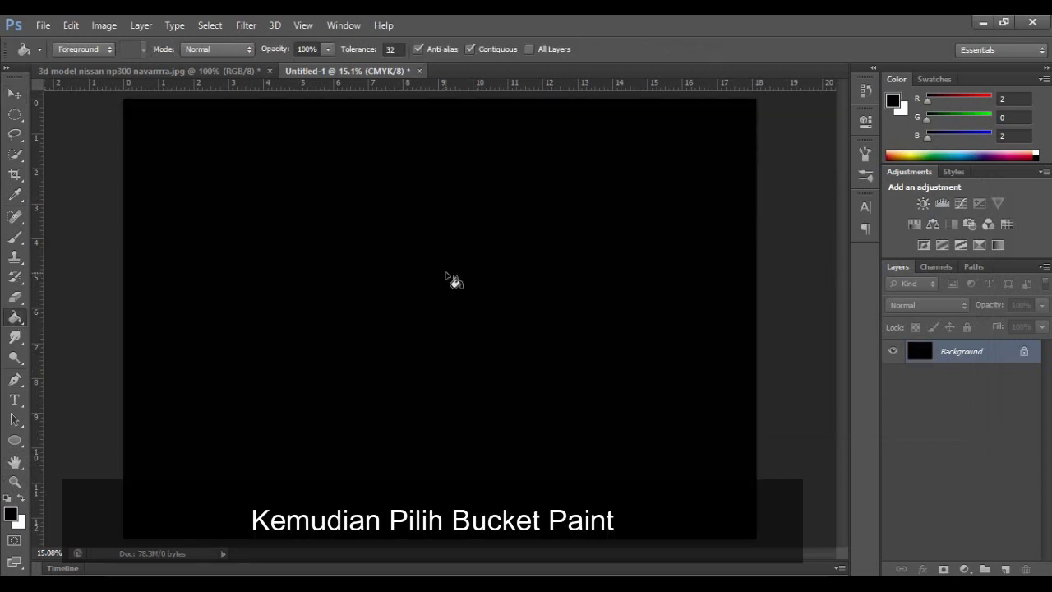
# Open the city skyline photo.
pyautogui.click(15, 93)
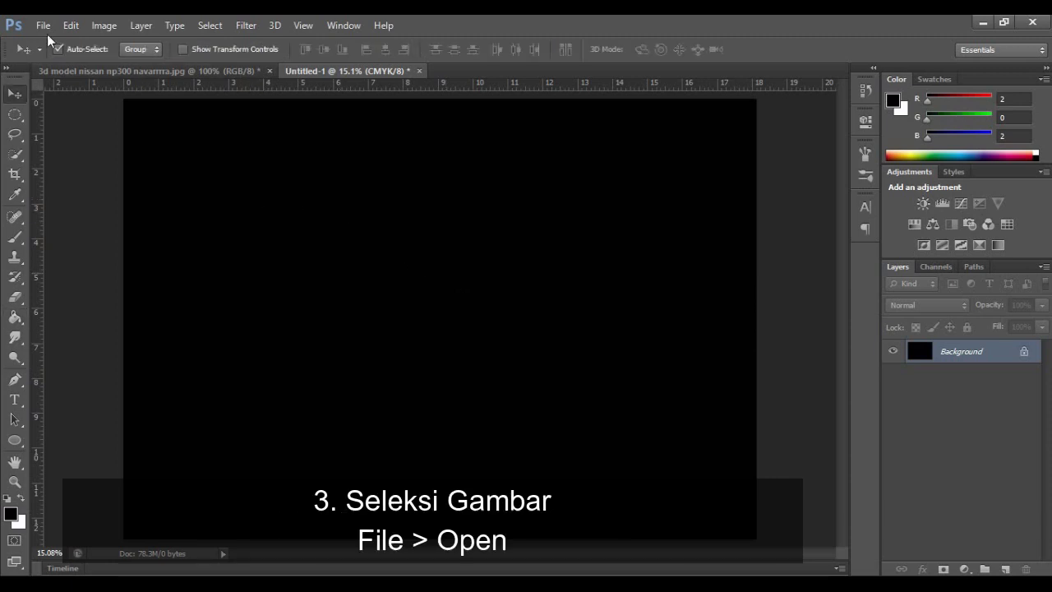
pyautogui.click(43, 25)
pyautogui.click(72, 57)
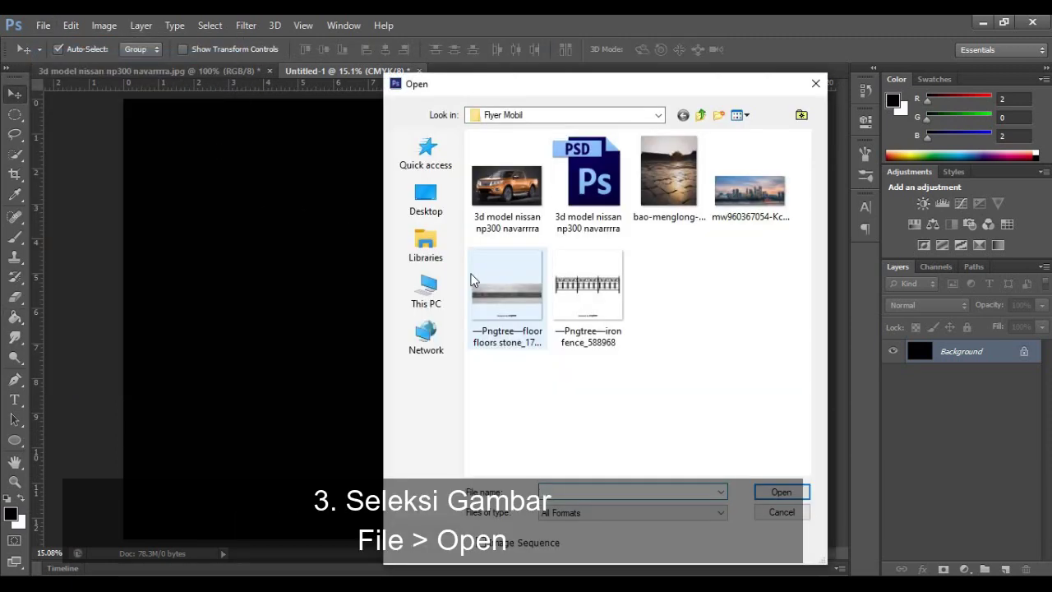
pyautogui.click(750, 211)
pyautogui.click(781, 492)
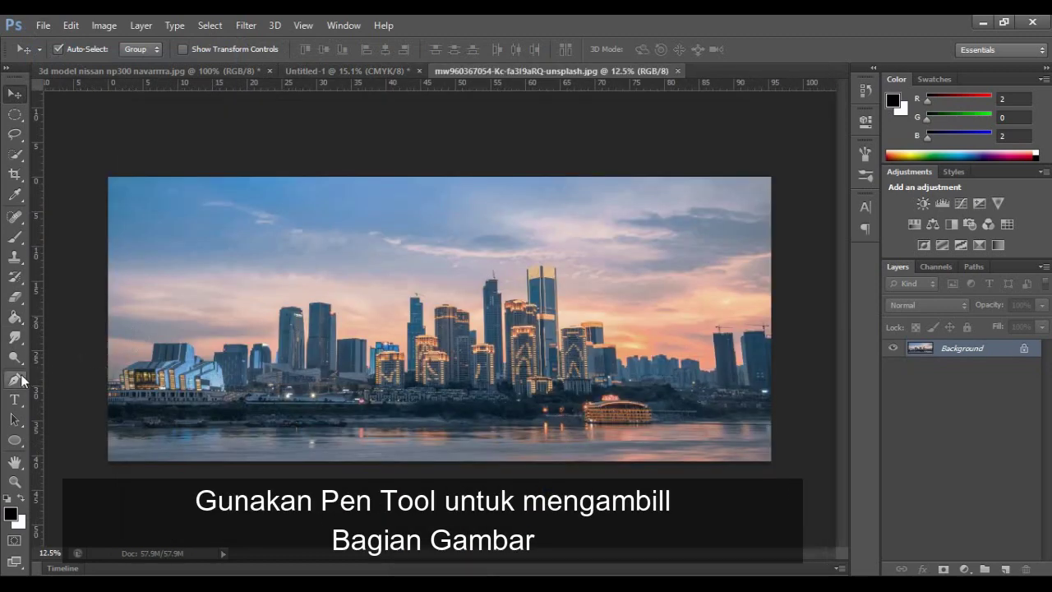
# Trace a Pen path around the skyline above the waterline and turn it into a selection.
pyautogui.click(15, 379)
pyautogui.click(112, 406)
pyautogui.click(217, 405)
pyautogui.click(295, 405)
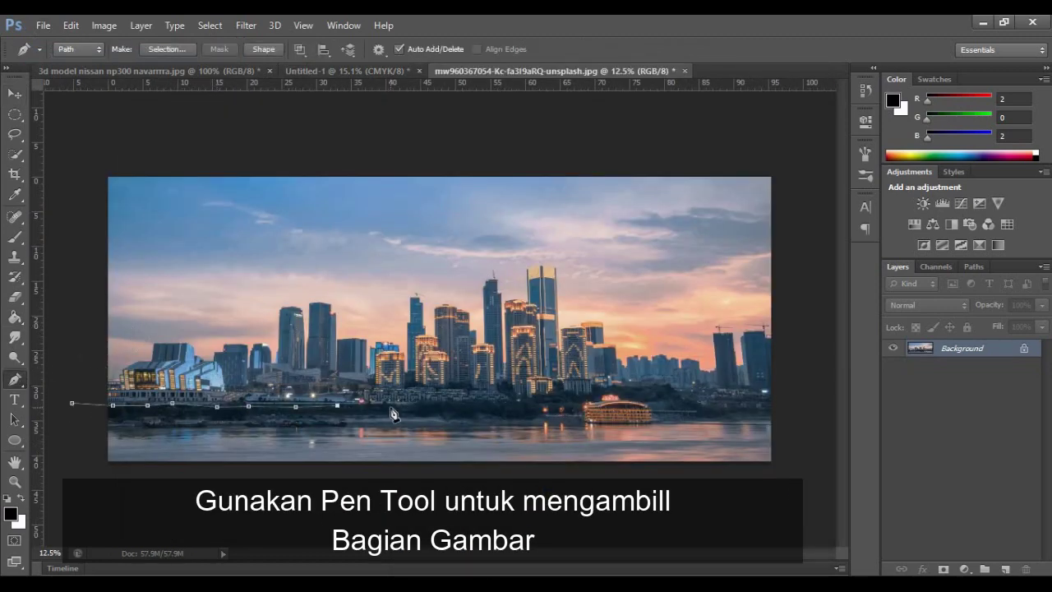
pyautogui.click(429, 404)
pyautogui.click(508, 404)
pyautogui.click(589, 401)
pyautogui.click(585, 157)
pyautogui.click(104, 126)
pyautogui.click(71, 179)
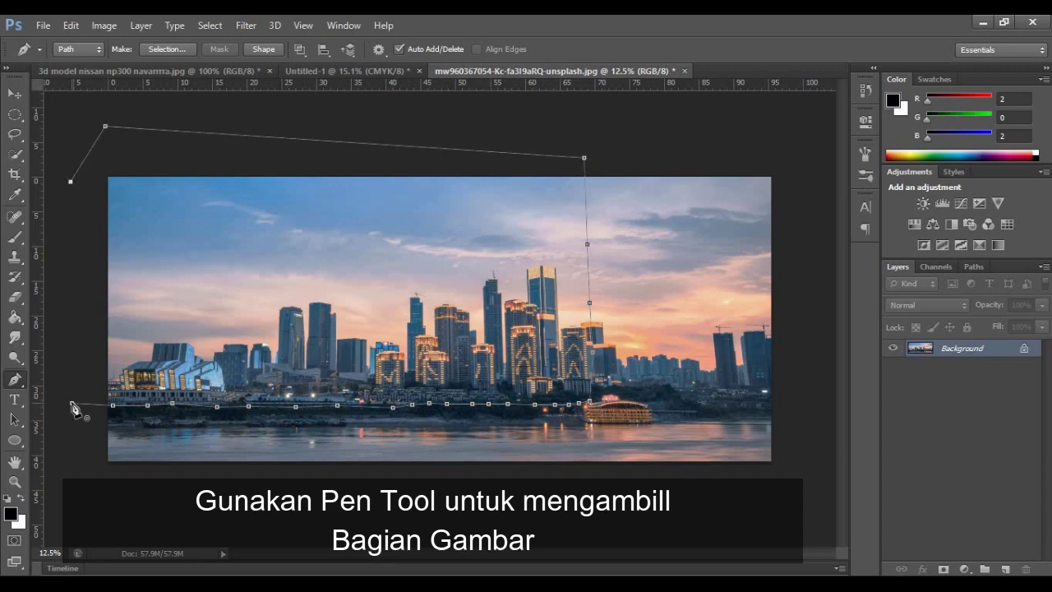
pyautogui.click(73, 403)
pyautogui.rightClick(323, 258)
pyautogui.click(390, 295)
pyautogui.click(606, 178)
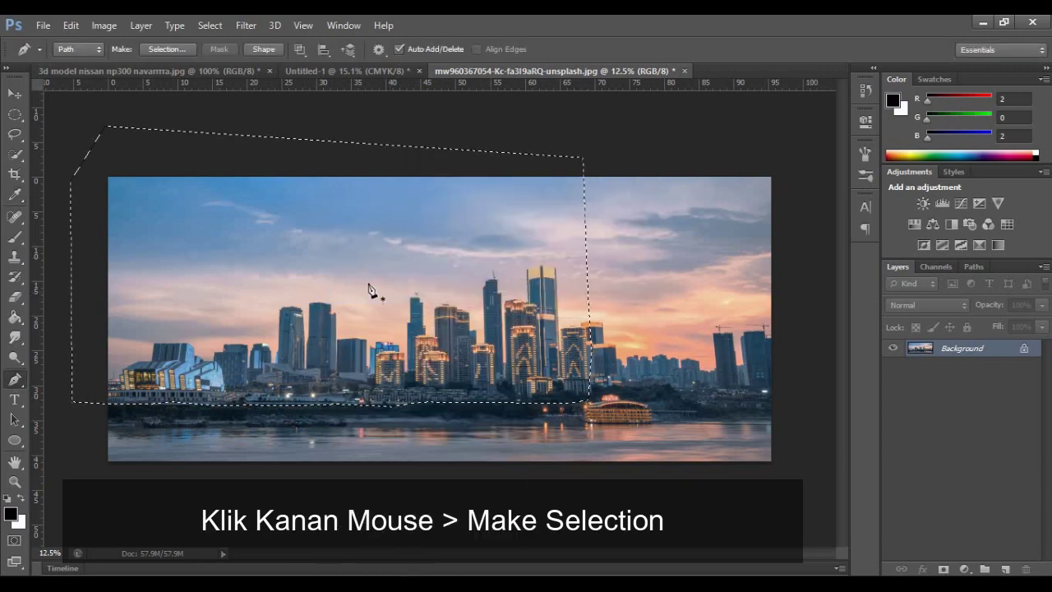
# Drag the skyline into the flyer, stretching it to full width and squashing it shorter.
pyautogui.press('v')
pyautogui.moveTo(348, 296); pyautogui.dragTo(346, 179)
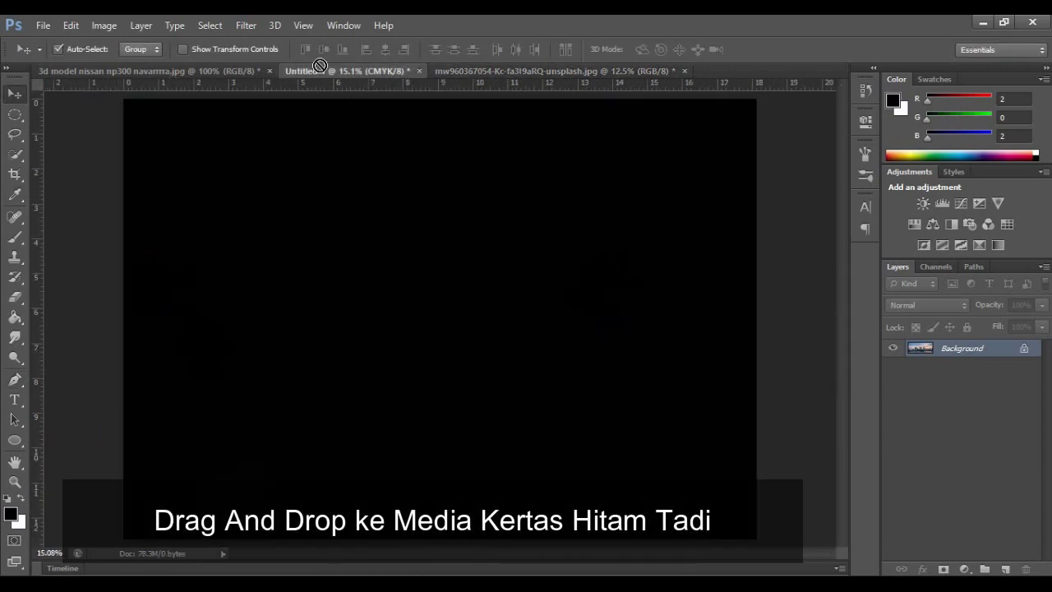
pyautogui.hotkey('ctrl', 't')
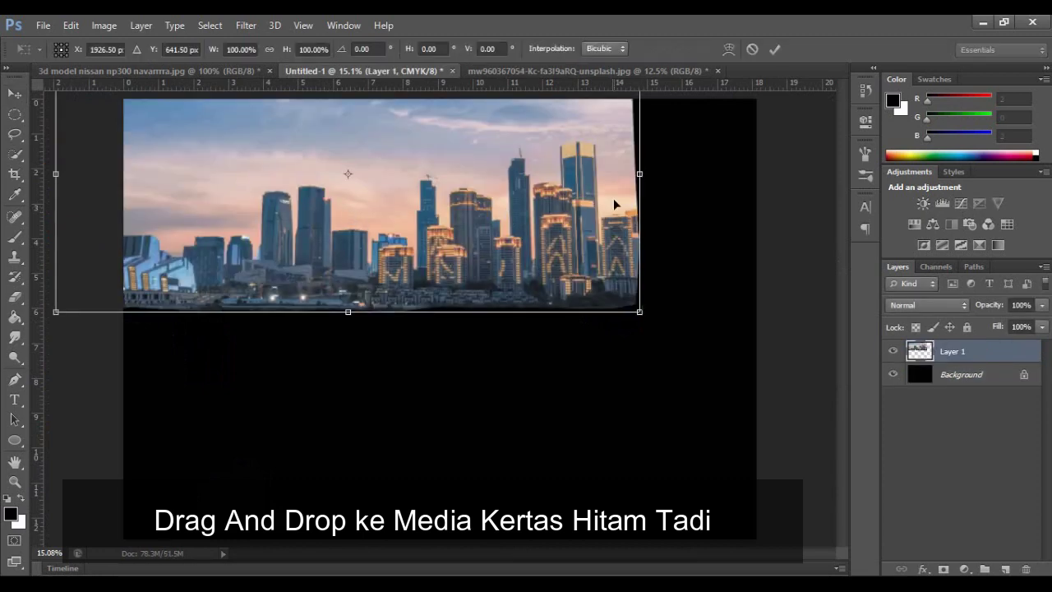
pyautogui.moveTo(635, 173); pyautogui.dragTo(783, 173)
pyautogui.moveTo(420, 312); pyautogui.dragTo(420, 284)
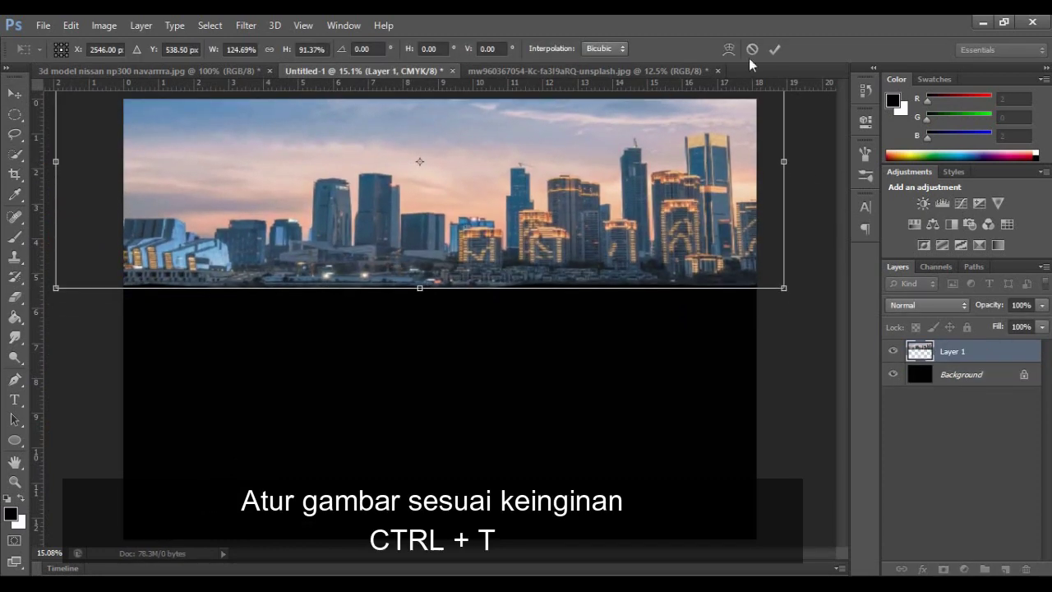
pyautogui.press('Return')
# Open the courtyard pavement photo.
pyautogui.click(43, 24)
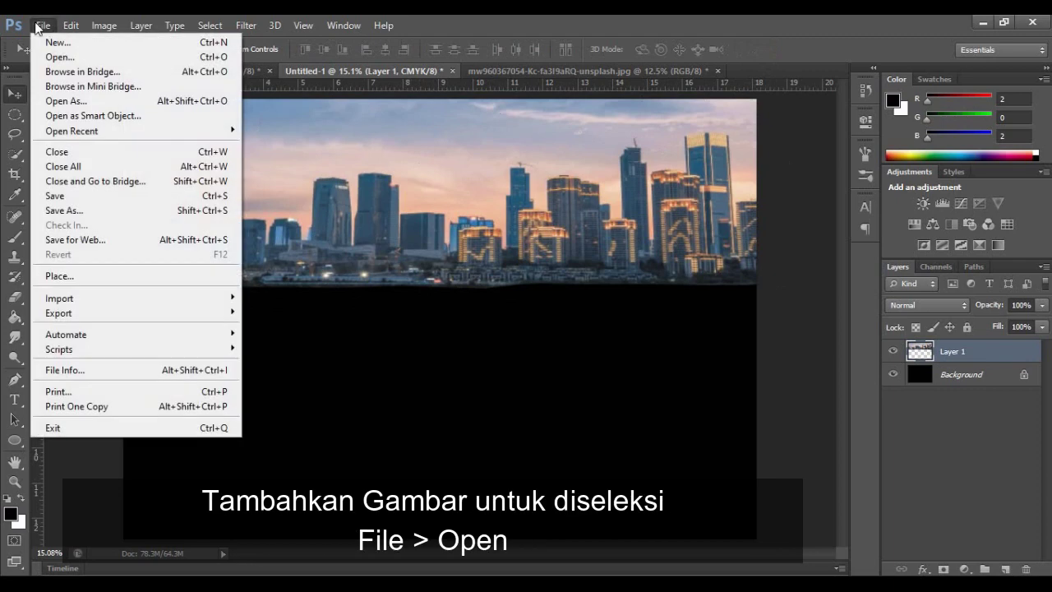
pyautogui.click(42, 58)
pyautogui.click(675, 191)
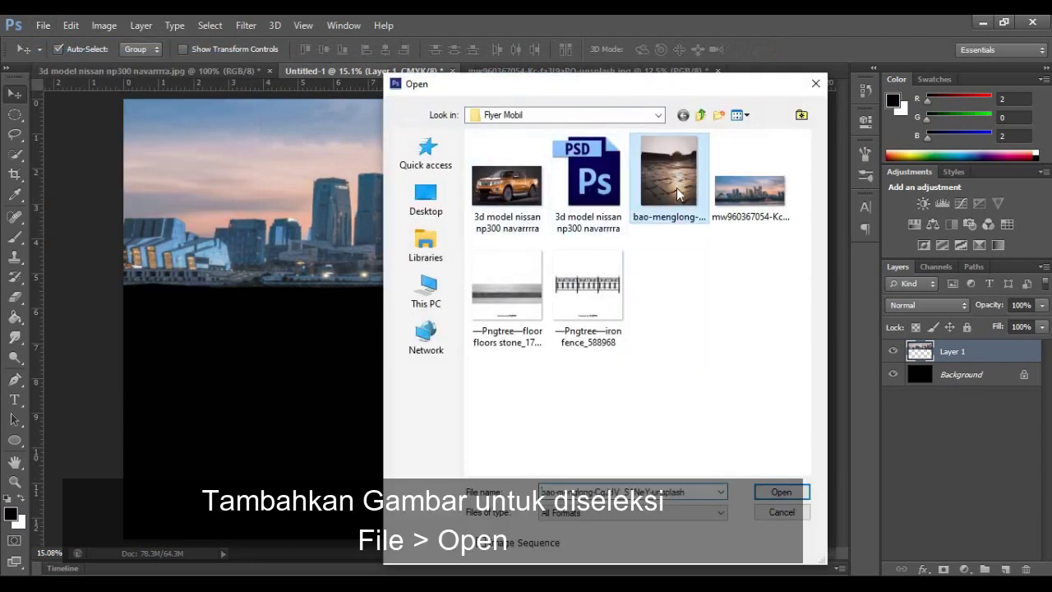
pyautogui.click(773, 492)
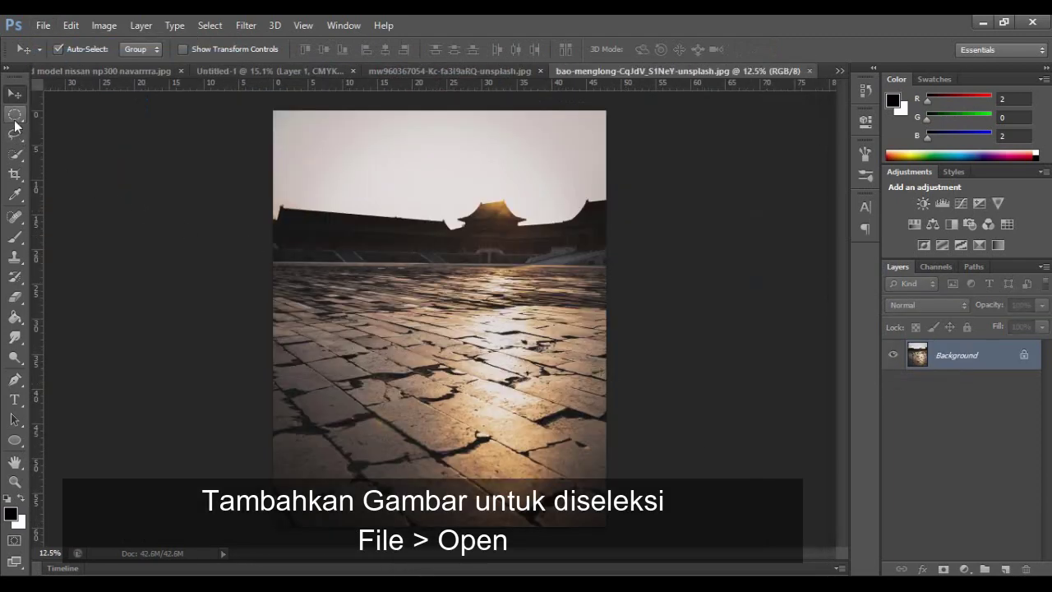
# Select the lower paved half with the Rectangular Marquee and drag it into the flyer.
pyautogui.rightClick(15, 114)
pyautogui.click(82, 106)
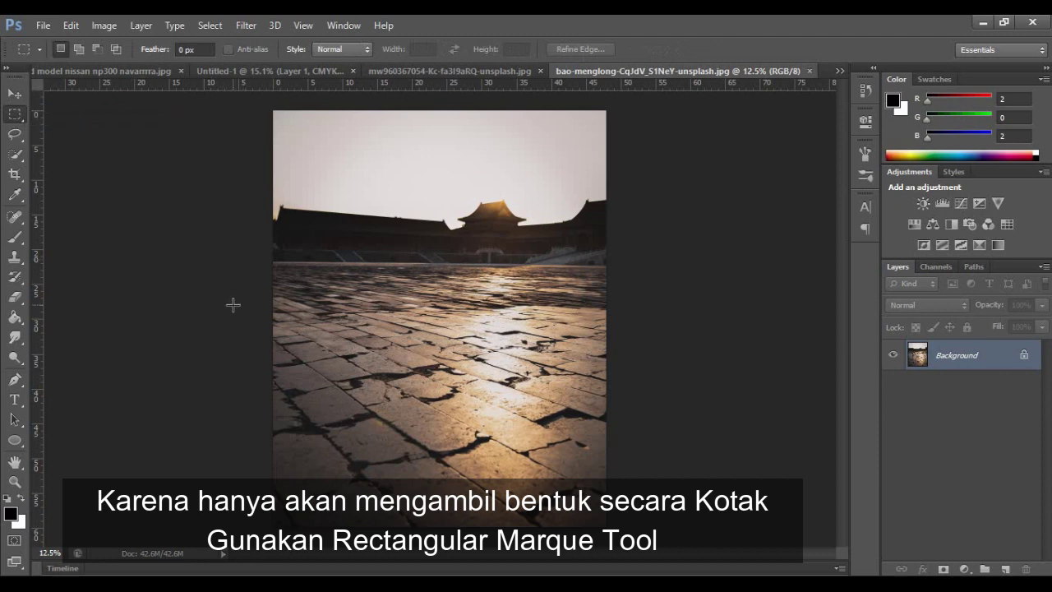
pyautogui.moveTo(230, 305); pyautogui.dragTo(613, 531)
pyautogui.press('v')
pyautogui.moveTo(408, 407)
pyautogui.mouseDown()
pyautogui.moveTo(311, 349)
pyautogui.moveTo(290, 373)
pyautogui.mouseUp()
# Stretch the pavement to full width, squash it shorter and nudge it up to the skyline.
pyautogui.hotkey('ctrl', 't')
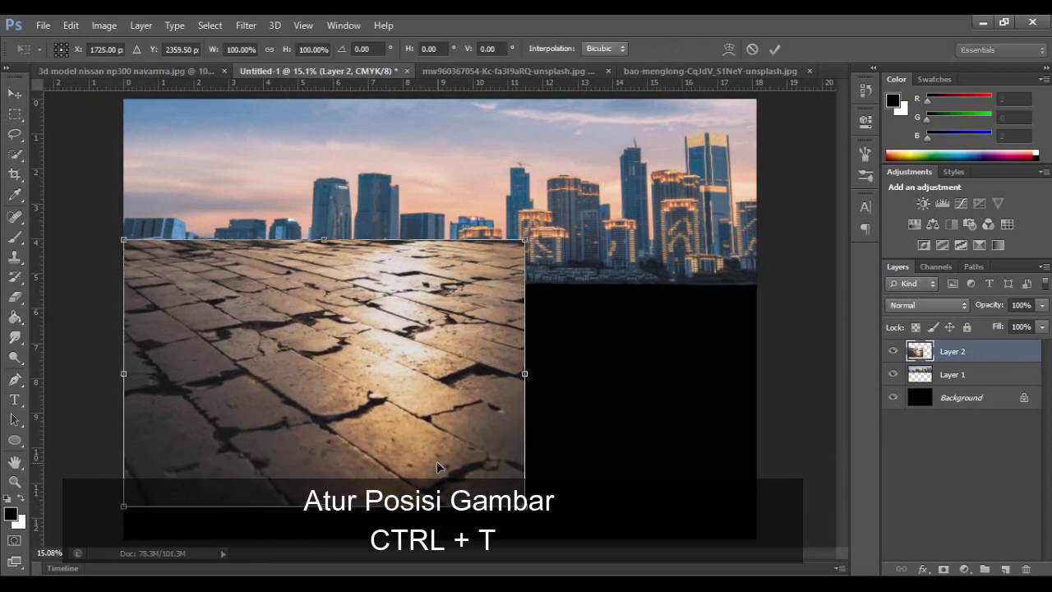
pyautogui.moveTo(525, 374); pyautogui.dragTo(773, 405)
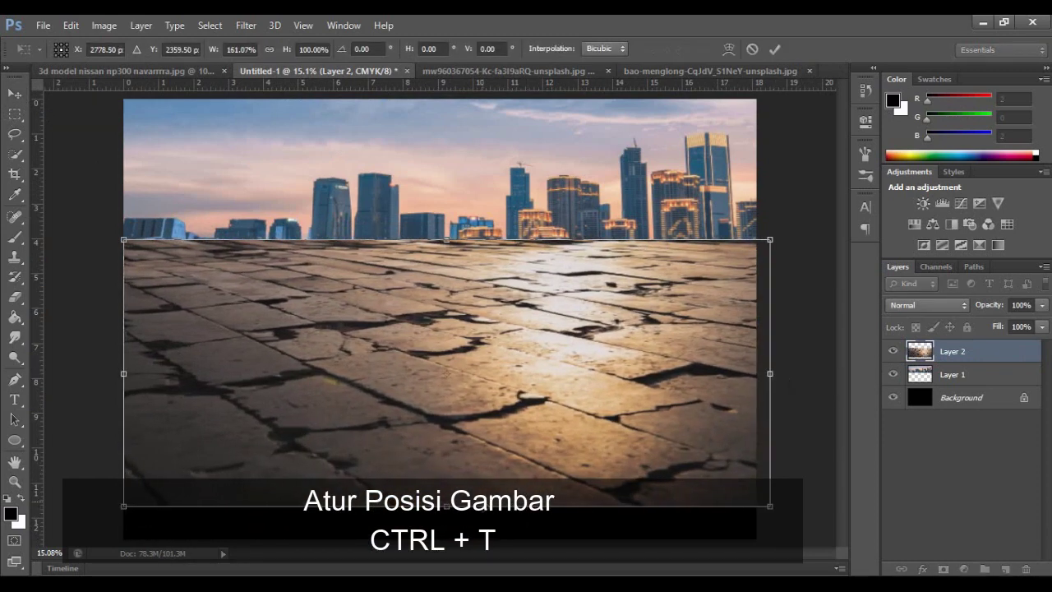
pyautogui.moveTo(446, 506)
pyautogui.mouseDown()
pyautogui.moveTo(447, 395)
pyautogui.moveTo(410, 363)
pyautogui.mouseUp()
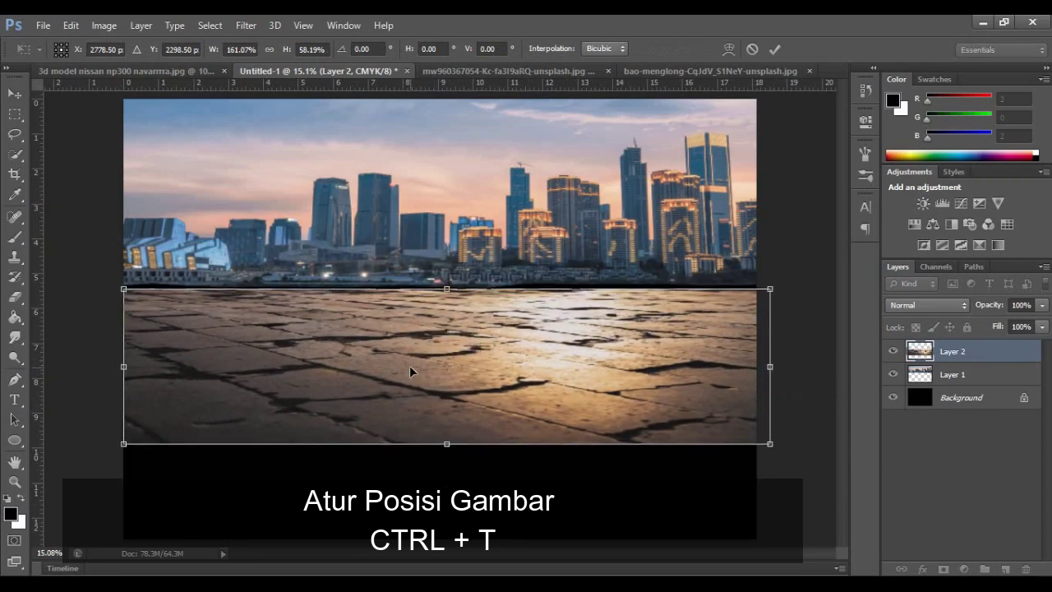
pyautogui.press('Up')
pyautogui.press('Up')
pyautogui.press('Up')
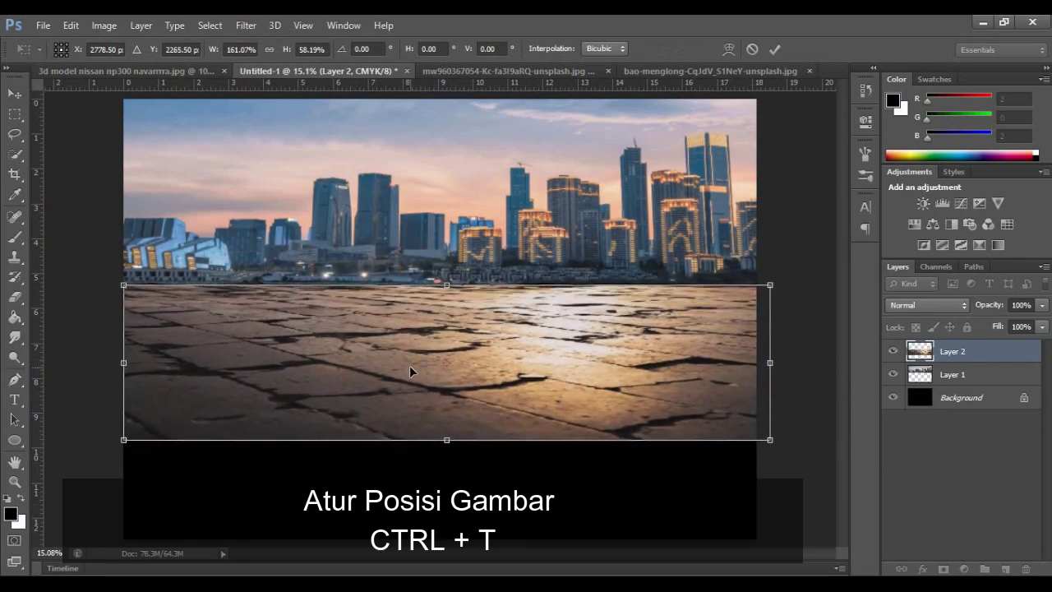
pyautogui.click(773, 48)
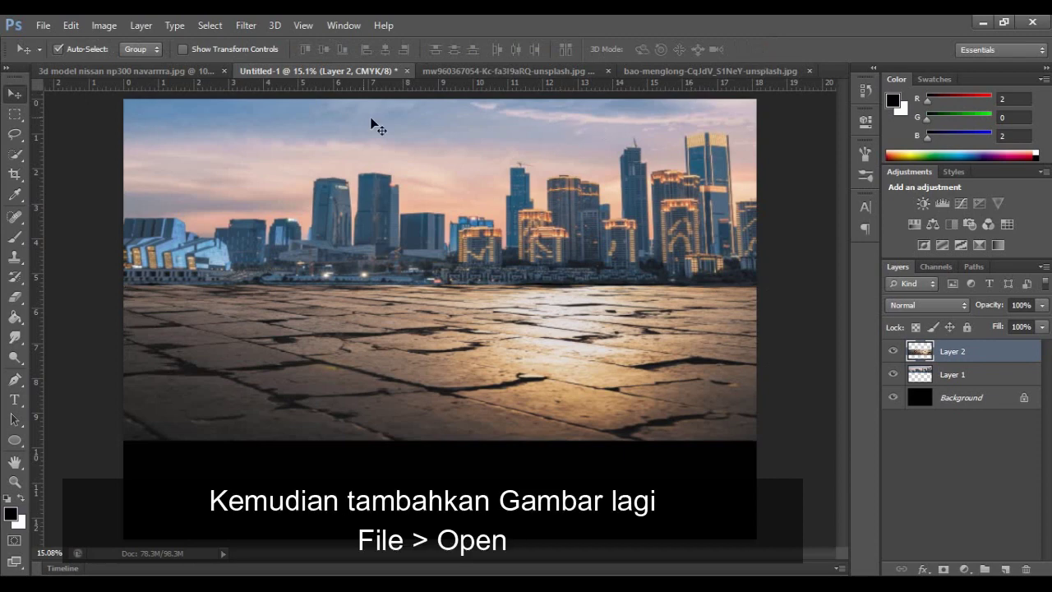
# Drag the cut-out Nissan pickup from its photo onto the flyer's pavement.
pyautogui.click(98, 71)
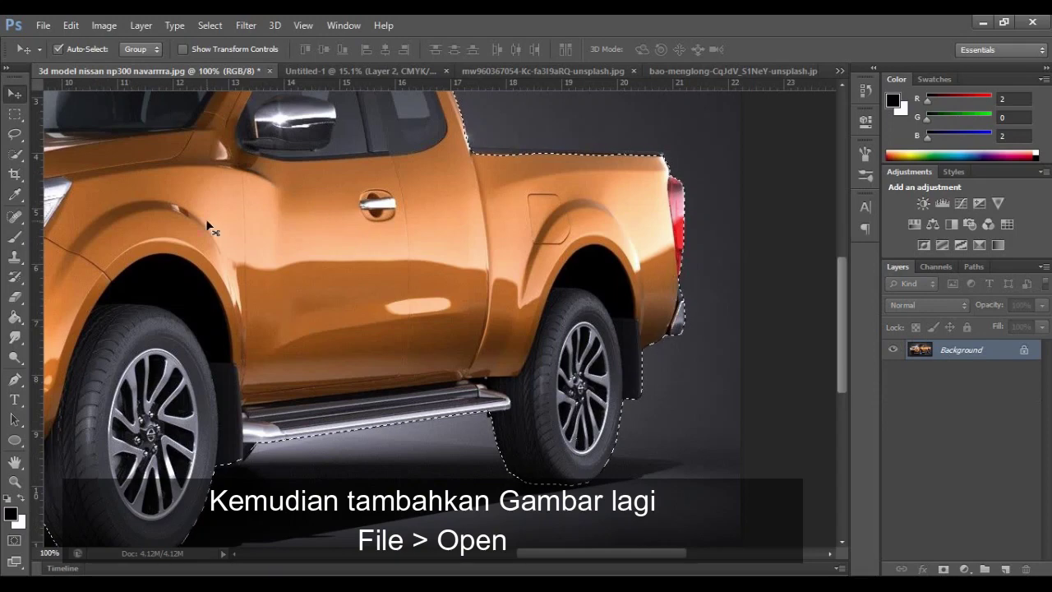
pyautogui.click(15, 481)
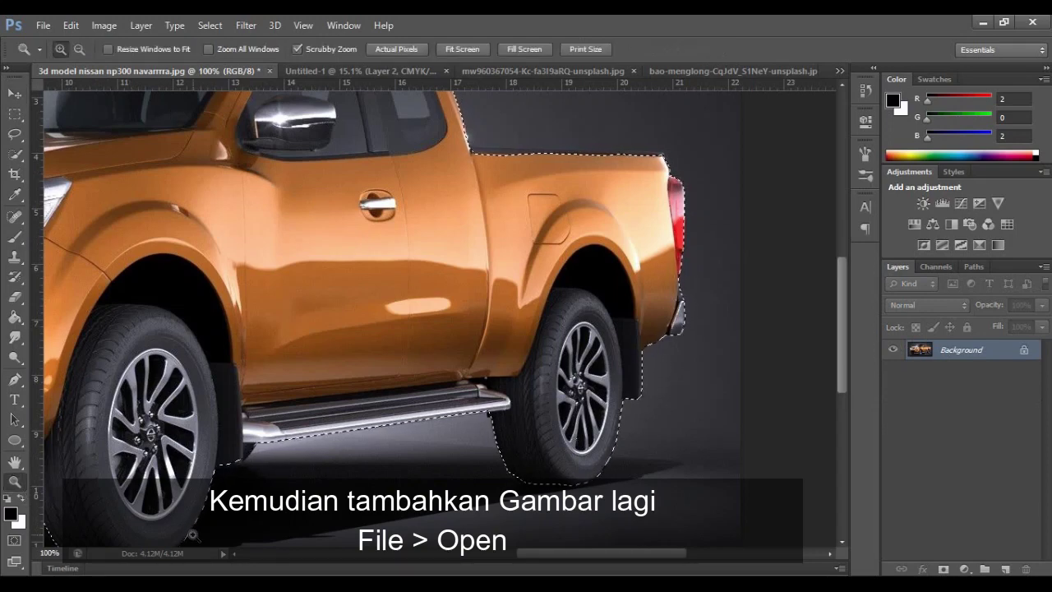
pyautogui.doubleClick(79, 49)
pyautogui.press('v')
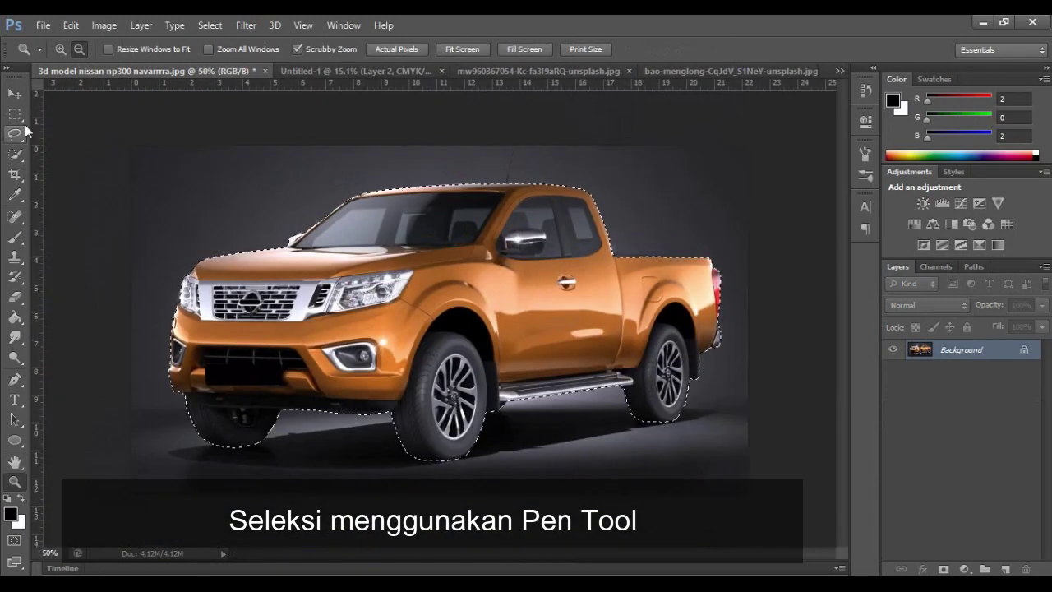
pyautogui.moveTo(304, 234); pyautogui.dragTo(337, 75)
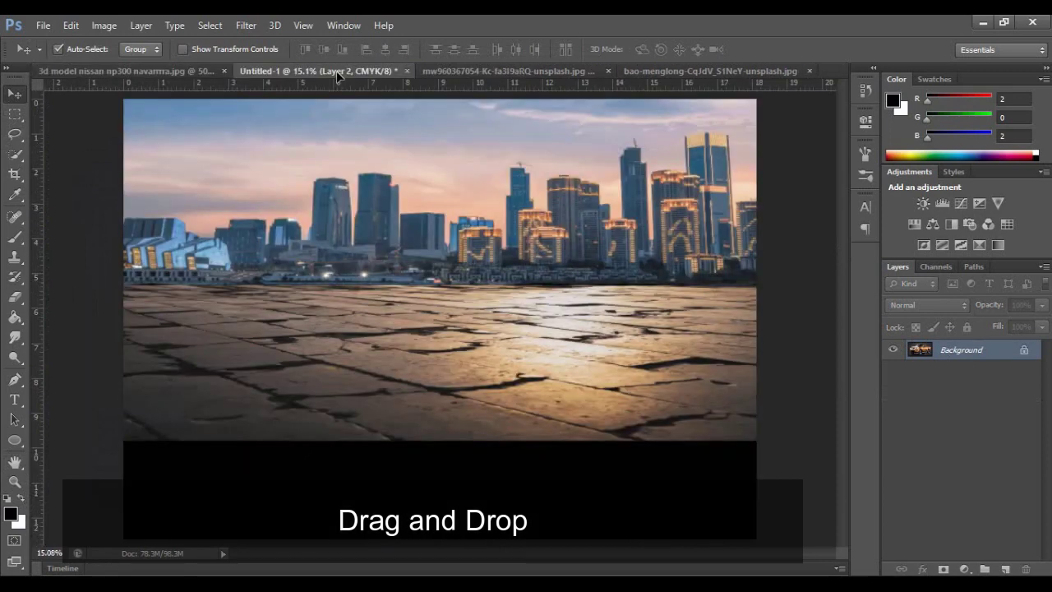
pyautogui.moveTo(442, 338); pyautogui.dragTo(447, 337)
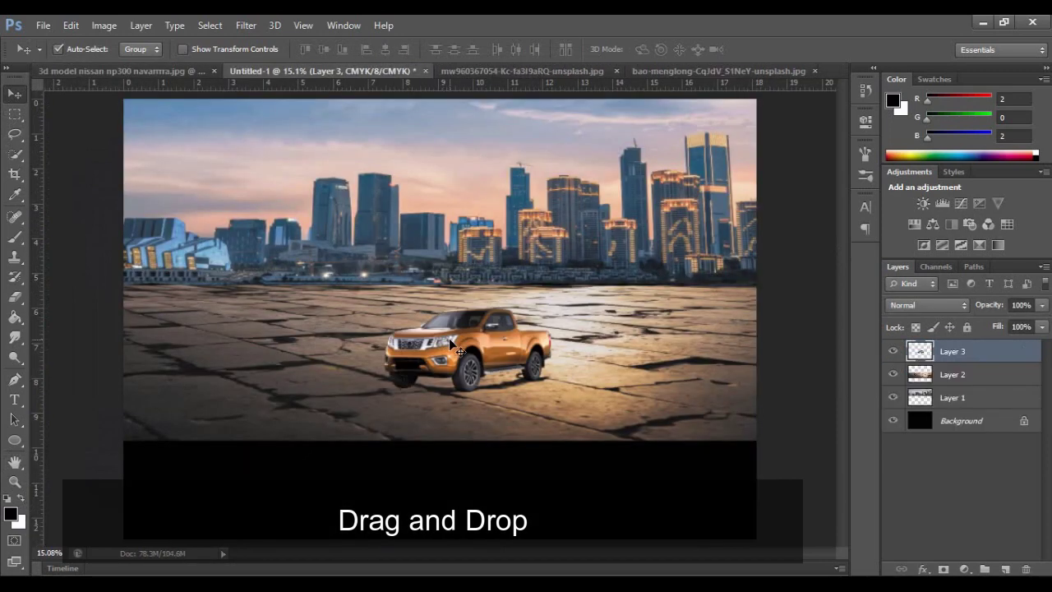
# Enlarge the pickup proportionally and move it right of centre on the ground.
pyautogui.hotkey('ctrl', 't')
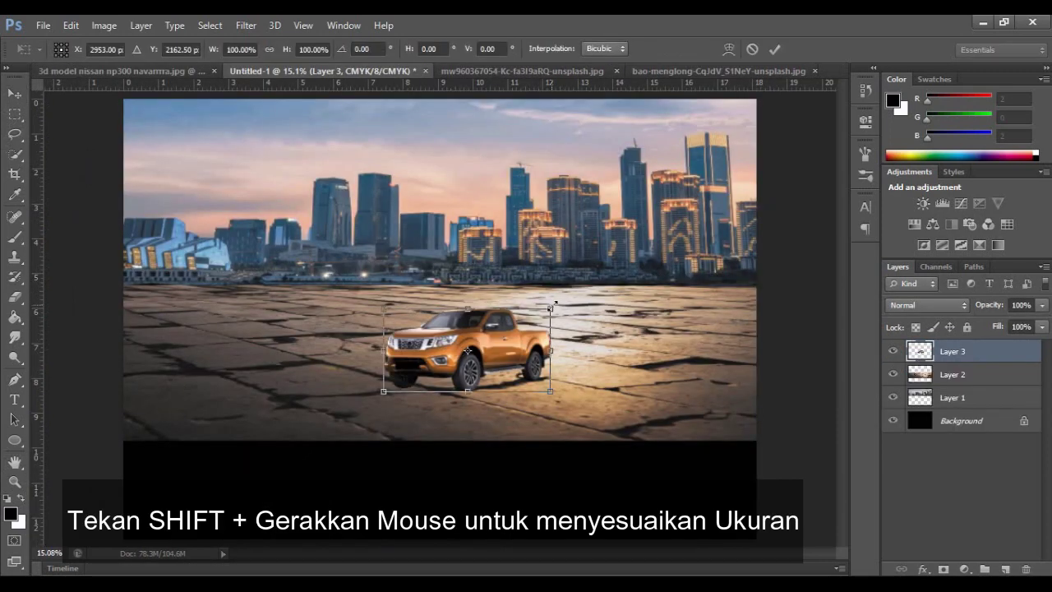
pyautogui.moveTo(551, 306)
pyautogui.mouseDown()
pyautogui.moveTo(600, 268)
pyautogui.moveTo(665, 252)
pyautogui.mouseUp()
pyautogui.click(776, 49)
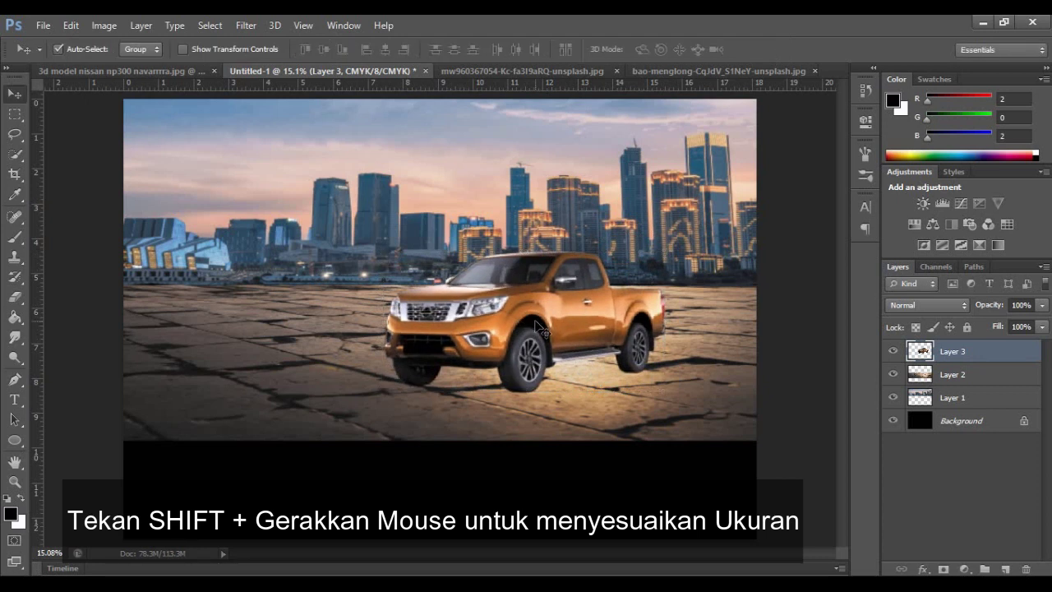
pyautogui.moveTo(536, 327); pyautogui.dragTo(581, 319)
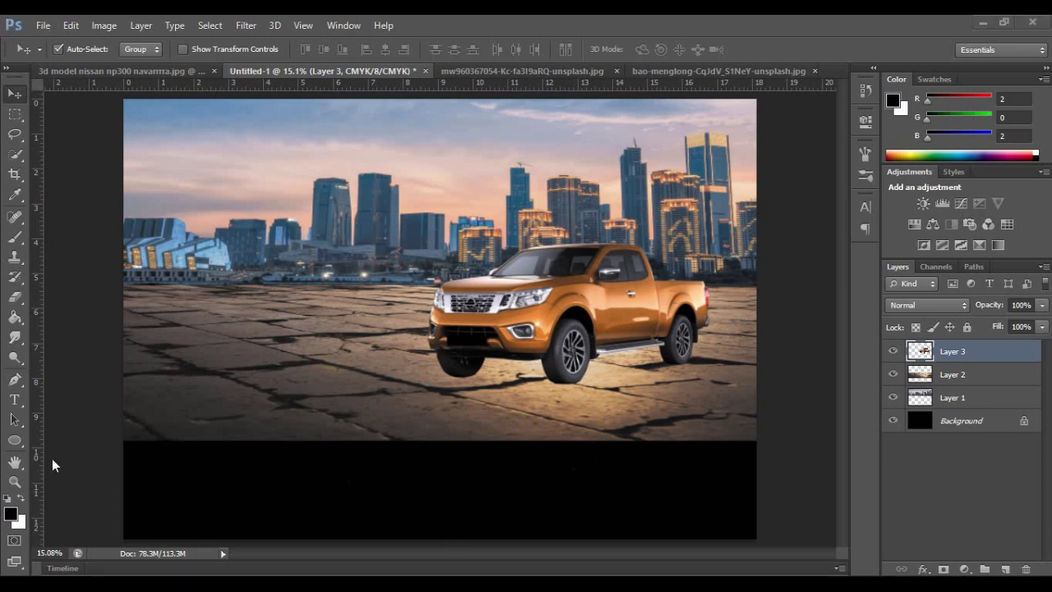
# Add a Brightness/Contrast layer clipped to the pickup with brightness -57 and contrast 12.
pyautogui.click(15, 482)
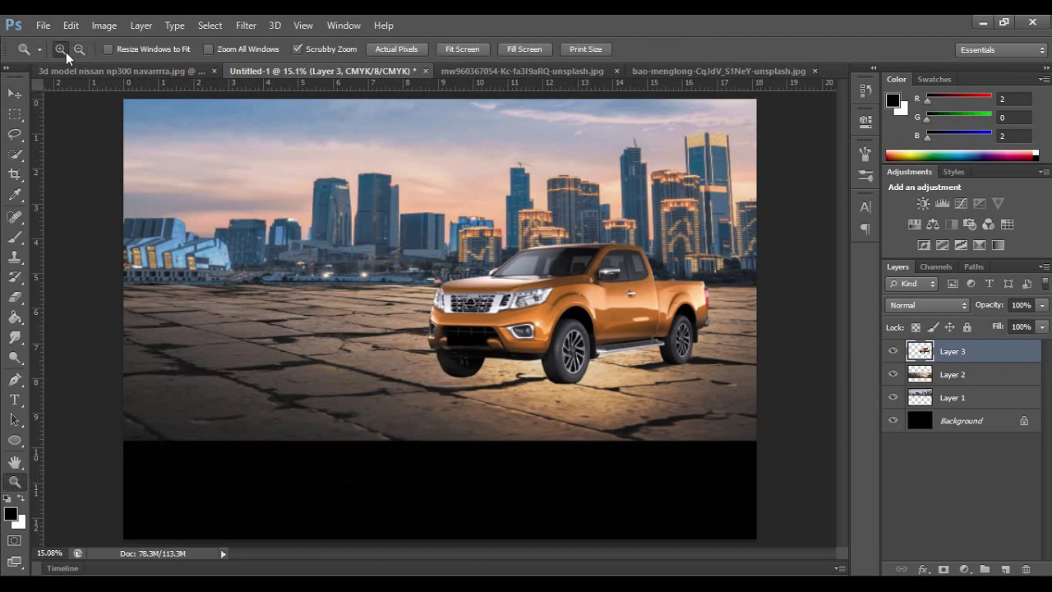
pyautogui.click(417, 310)
pyautogui.click(417, 310)
pyautogui.moveTo(490, 551); pyautogui.dragTo(571, 549)
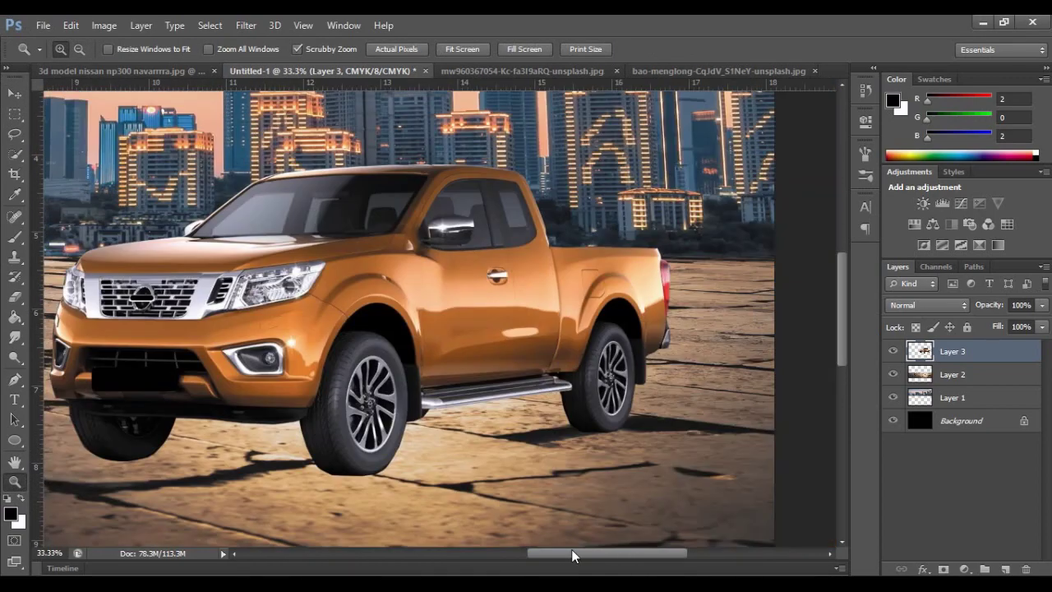
pyautogui.click(964, 569)
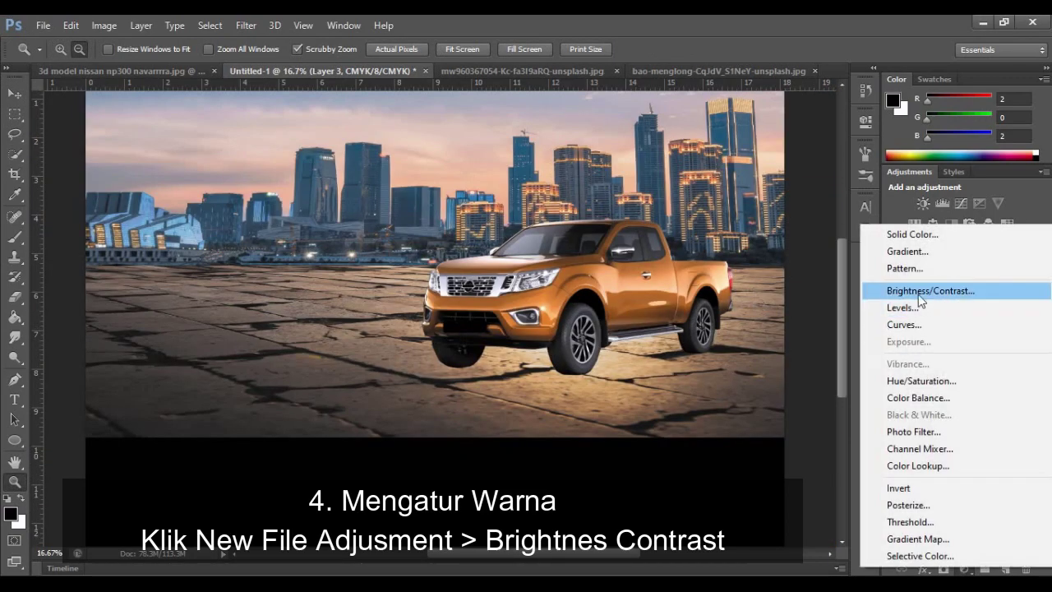
pyautogui.click(896, 288)
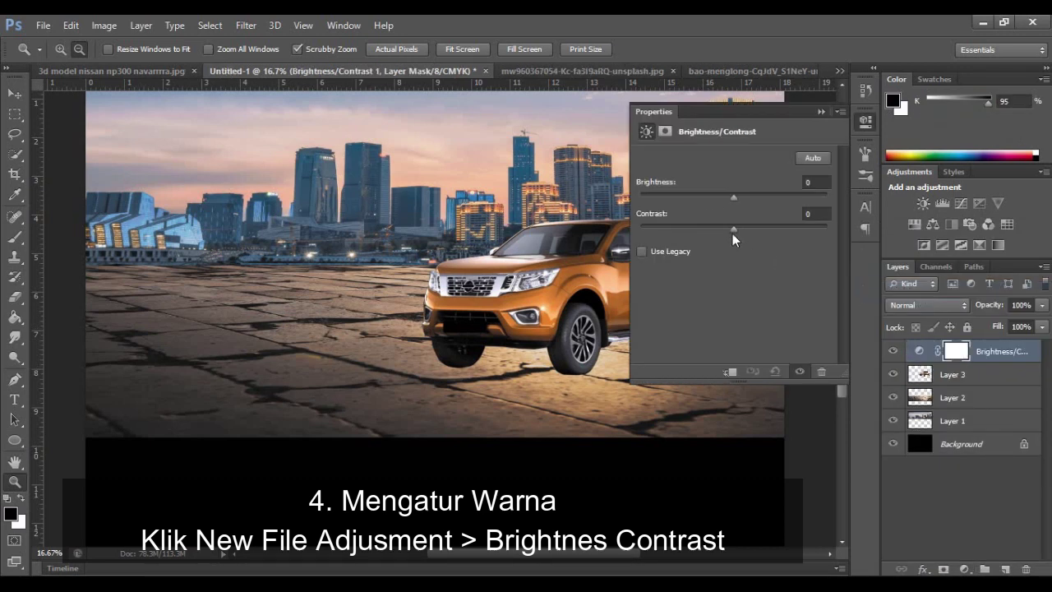
pyautogui.click(728, 374)
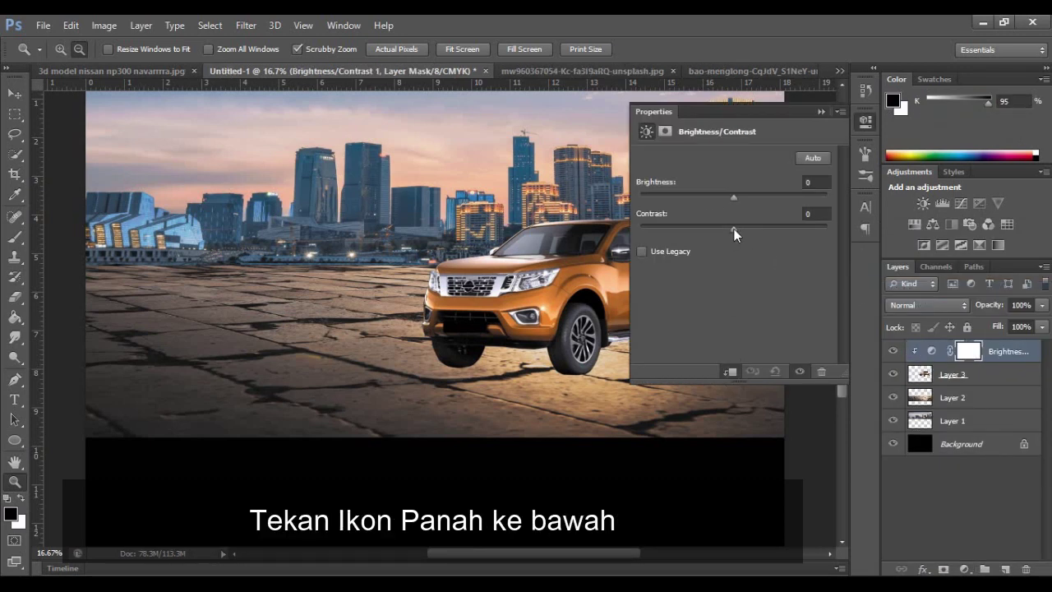
pyautogui.moveTo(734, 230)
pyautogui.mouseDown()
pyautogui.moveTo(715, 230)
pyautogui.moveTo(745, 230)
pyautogui.mouseUp()
pyautogui.moveTo(733, 195); pyautogui.dragTo(698, 198)
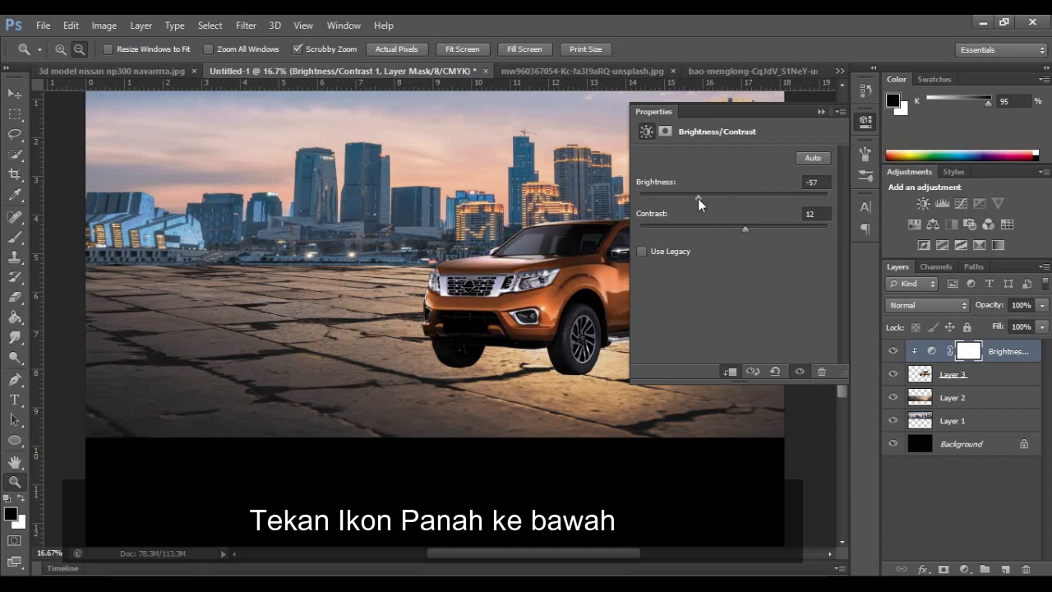
pyautogui.click(820, 111)
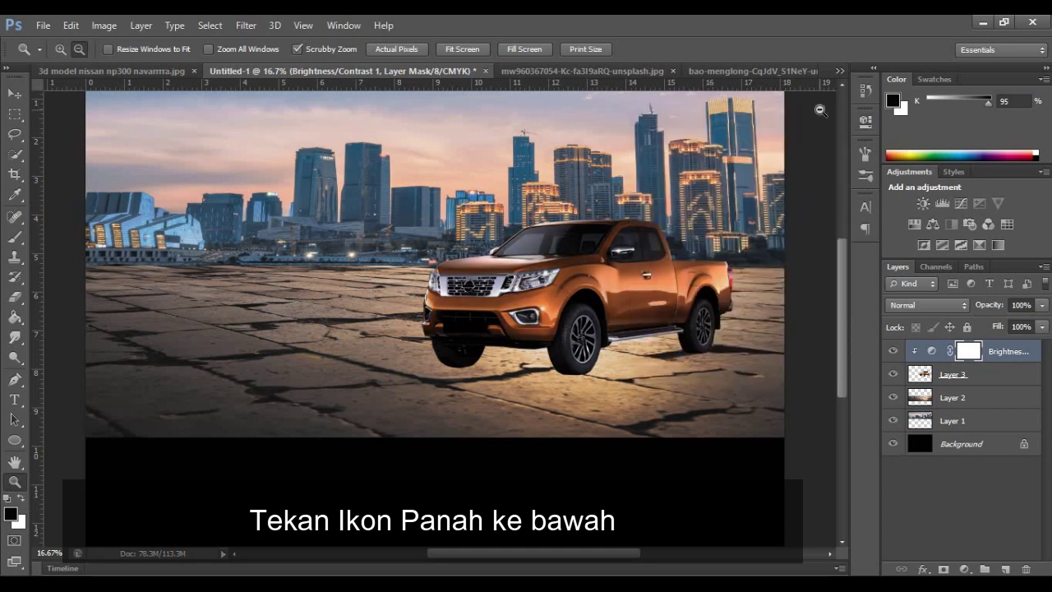
# Add a new layer and set up a large soft brush at 55% opacity.
pyautogui.click(1006, 569)
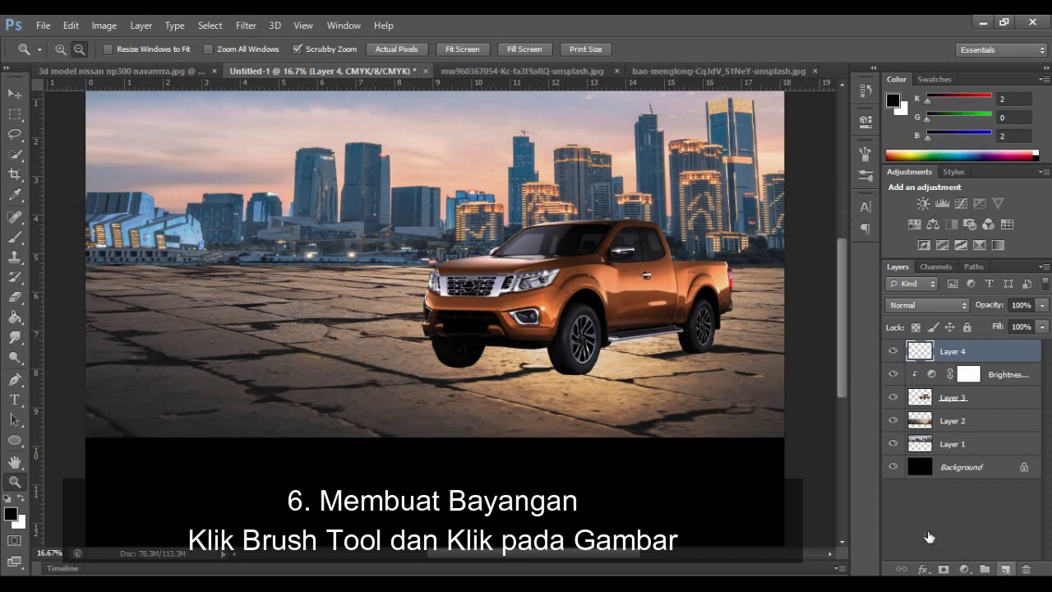
pyautogui.click(15, 237)
pyautogui.click(322, 50)
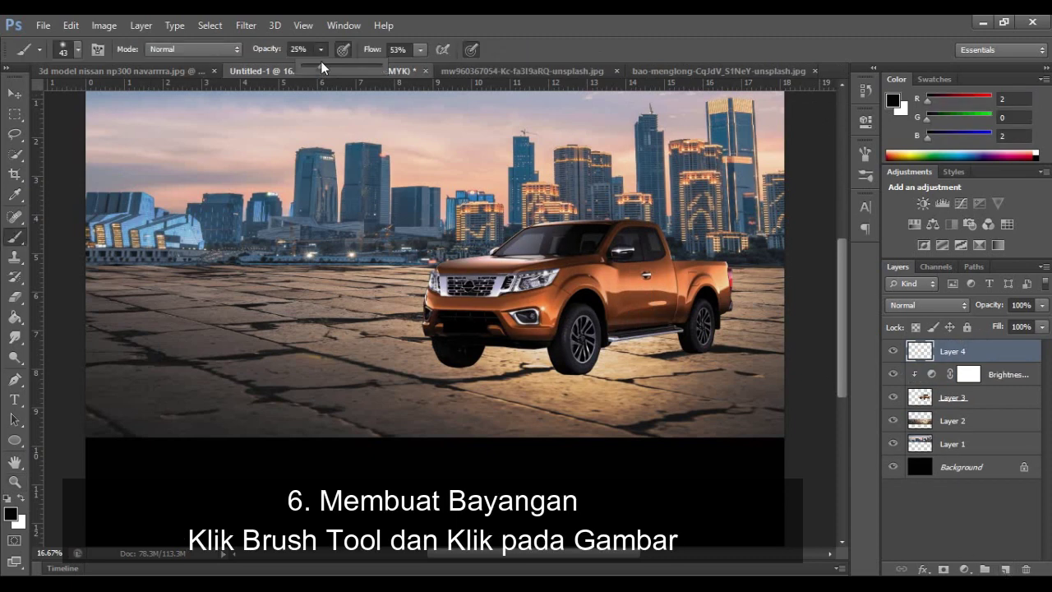
pyautogui.moveTo(323, 67); pyautogui.dragTo(343, 68)
pyautogui.rightClick(420, 349)
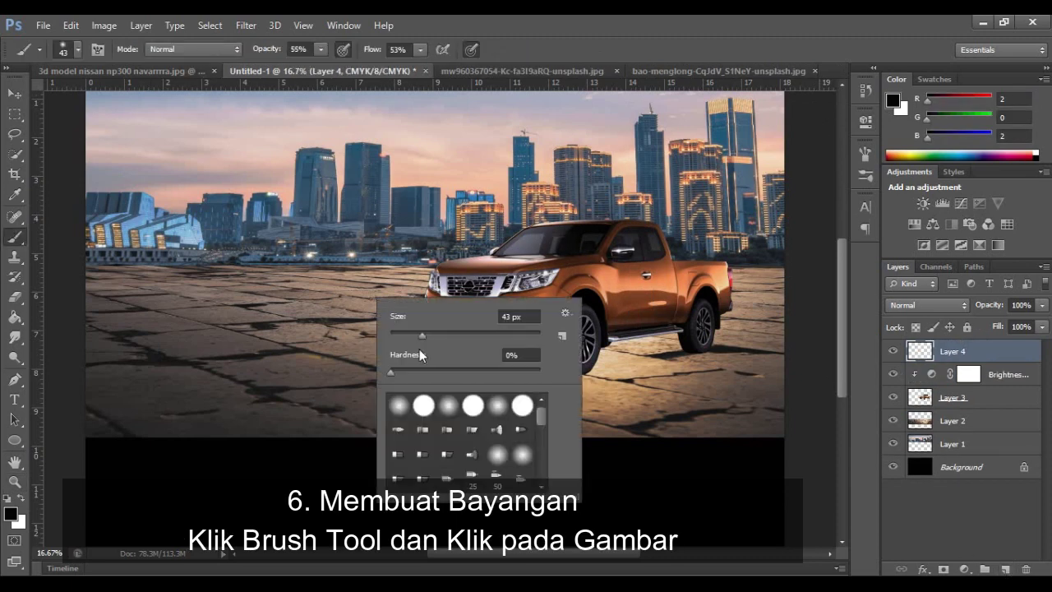
pyautogui.moveTo(421, 336); pyautogui.dragTo(519, 336)
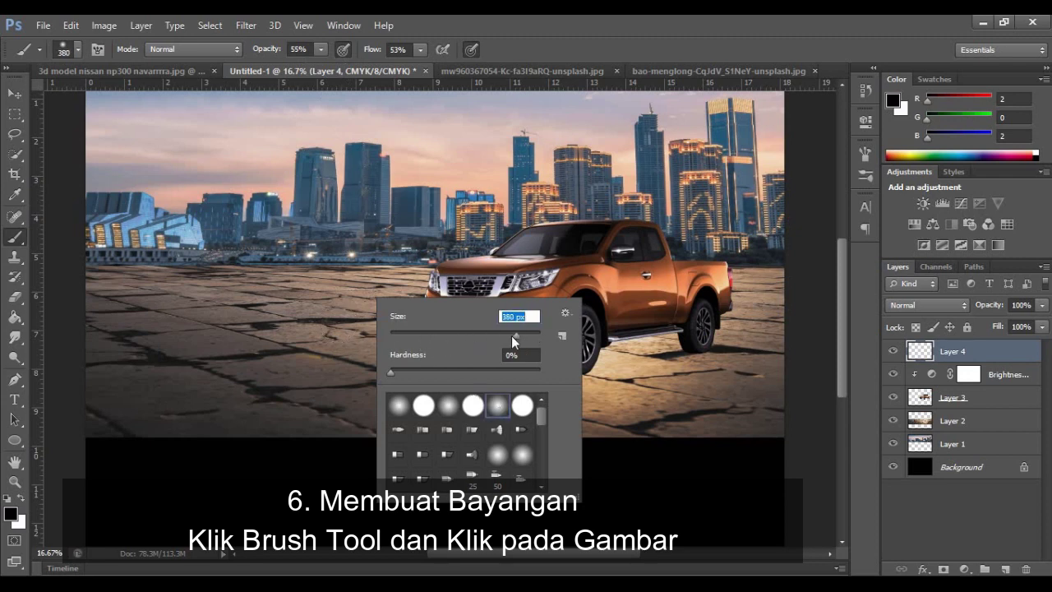
# Paint a dark shadow spot and stretch it wide beneath the truck.
pyautogui.click(324, 301)
pyautogui.click(324, 301)
pyautogui.click(324, 301)
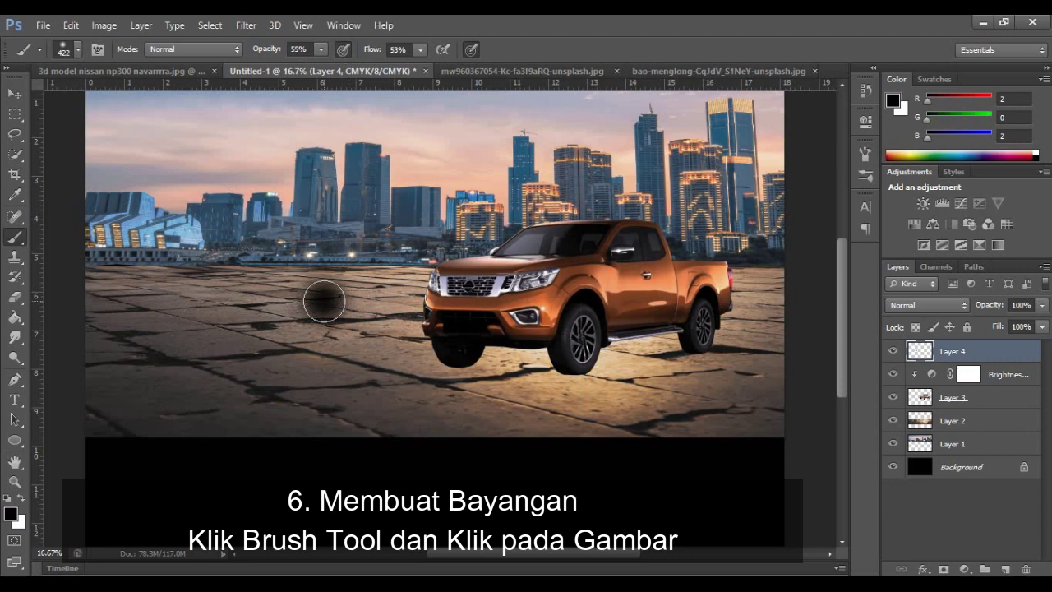
pyautogui.click(324, 301)
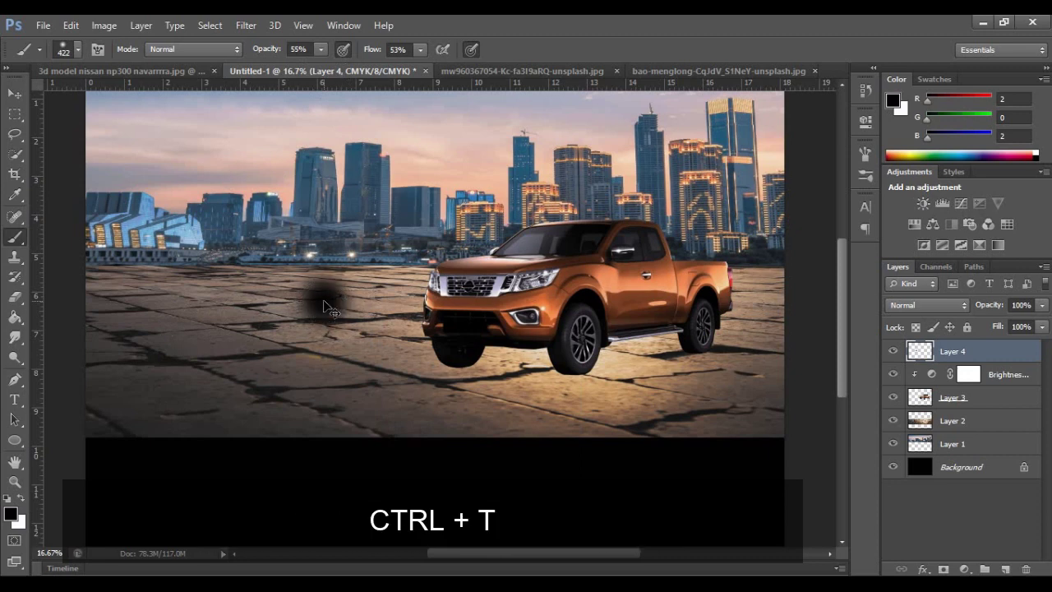
pyautogui.hotkey('ctrl', 't')
pyautogui.moveTo(346, 301); pyautogui.dragTo(703, 314)
pyautogui.moveTo(469, 284); pyautogui.dragTo(493, 334)
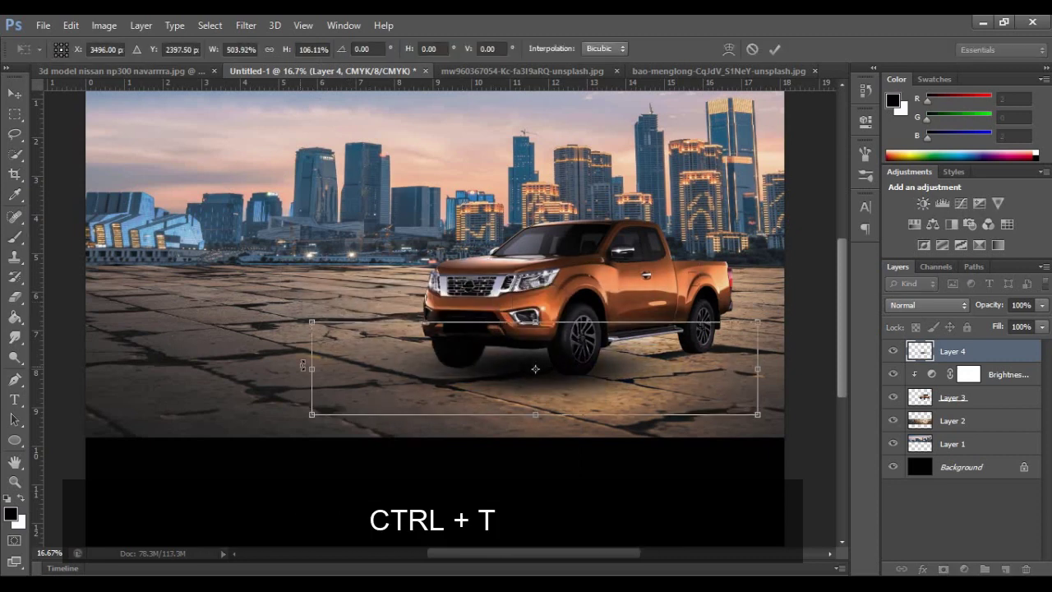
pyautogui.moveTo(312, 369); pyautogui.dragTo(252, 369)
pyautogui.moveTo(758, 370); pyautogui.dragTo(800, 369)
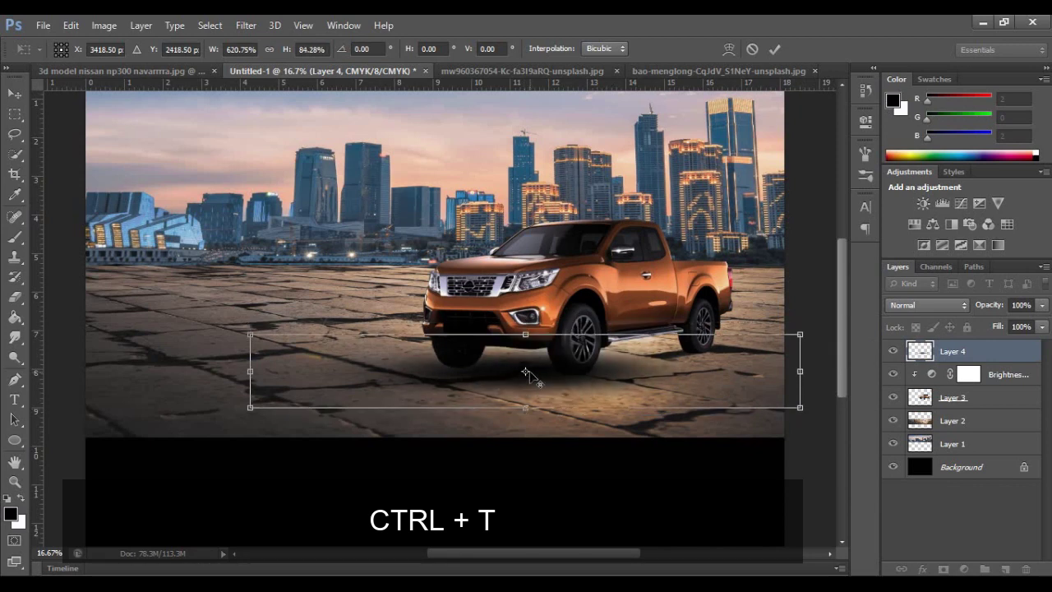
pyautogui.press('Return')
# Paint a second spot and stretch it into a shadow extending past the truck's front and rear.
pyautogui.press('b')
pyautogui.click(318, 301)
pyautogui.click(318, 301)
pyautogui.hotkey('ctrl', 't')
pyautogui.moveTo(339, 301); pyautogui.dragTo(705, 340)
pyautogui.moveTo(493, 354); pyautogui.dragTo(493, 373)
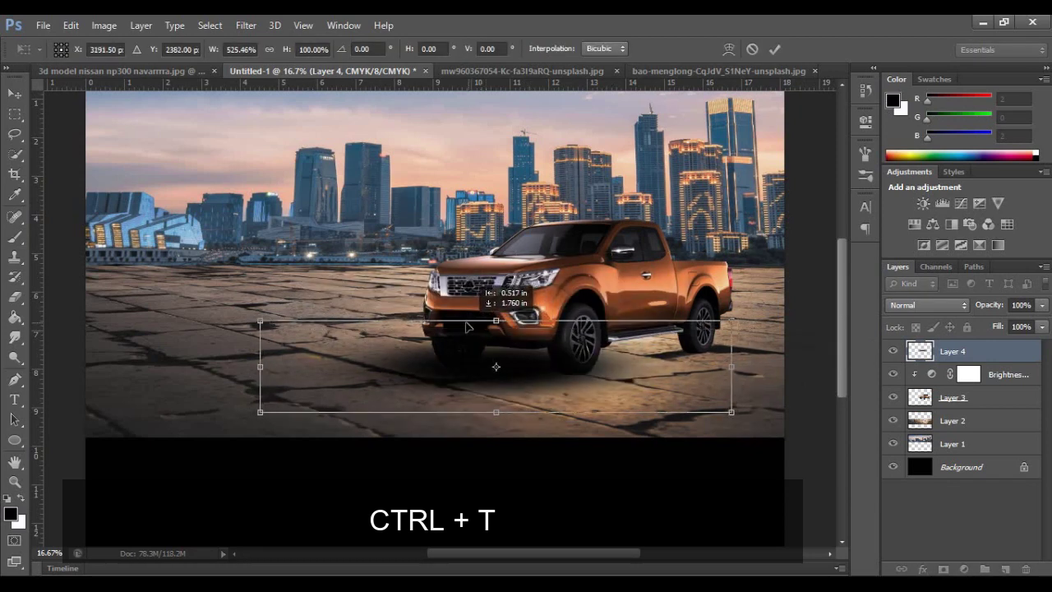
pyautogui.moveTo(732, 369); pyautogui.dragTo(784, 373)
pyautogui.moveTo(255, 373); pyautogui.dragTo(216, 373)
pyautogui.moveTo(784, 372); pyautogui.dragTo(855, 371)
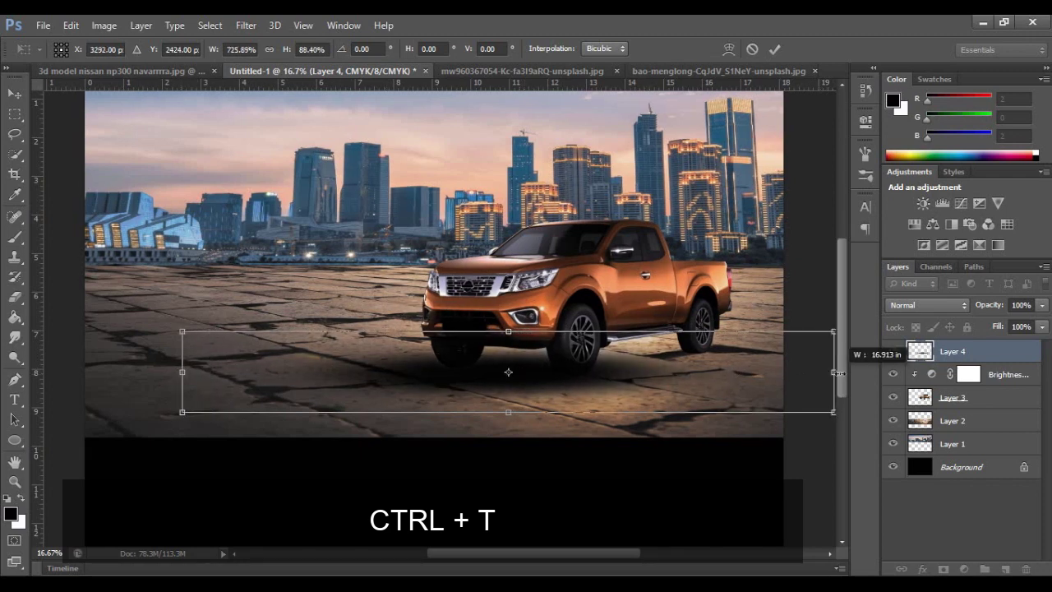
pyautogui.moveTo(152, 371); pyautogui.dragTo(140, 370)
pyautogui.moveTo(493, 331); pyautogui.dragTo(492, 326)
pyautogui.click(775, 49)
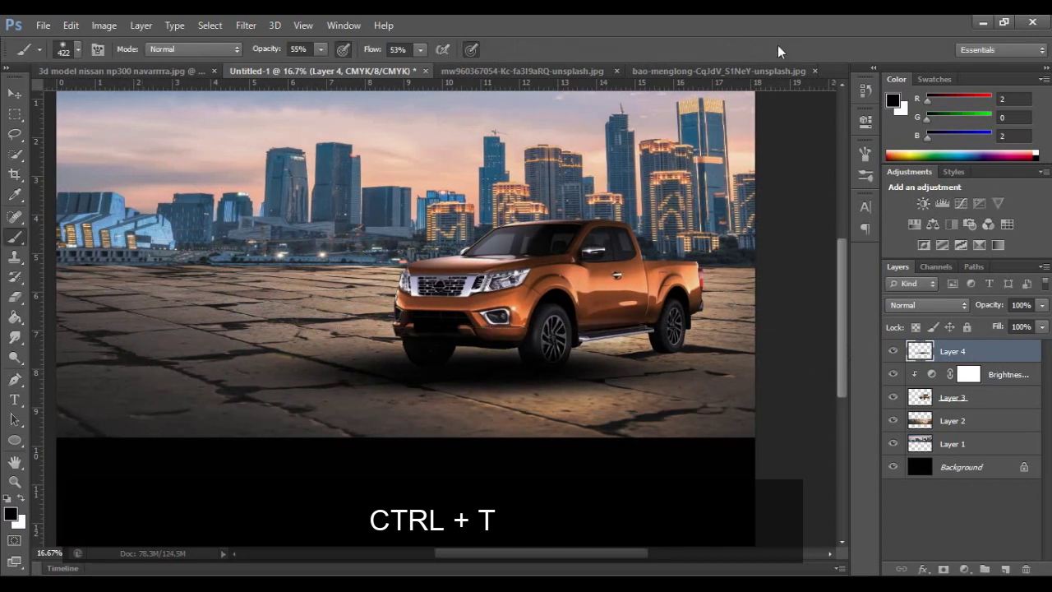
# Duplicate the shadow and move both shadow layers below the truck layer, Layer 3.
pyautogui.hotkey('ctrl', 'j')
pyautogui.press('v')
pyautogui.moveTo(556, 348); pyautogui.dragTo(582, 343)
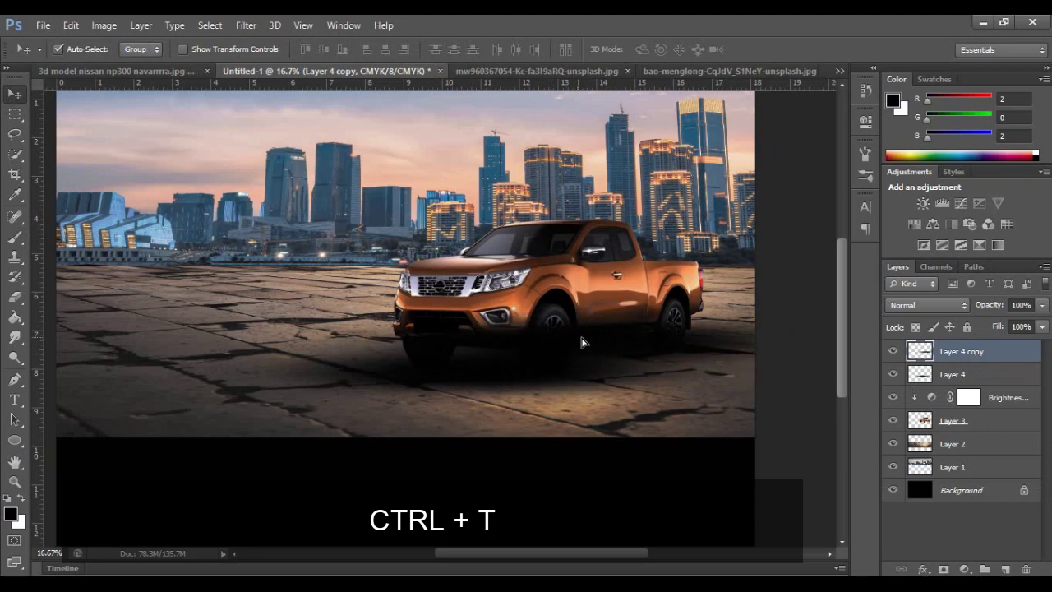
pyautogui.moveTo(981, 352); pyautogui.dragTo(962, 415)
pyautogui.click(952, 351)
pyautogui.moveTo(952, 351); pyautogui.dragTo(957, 400)
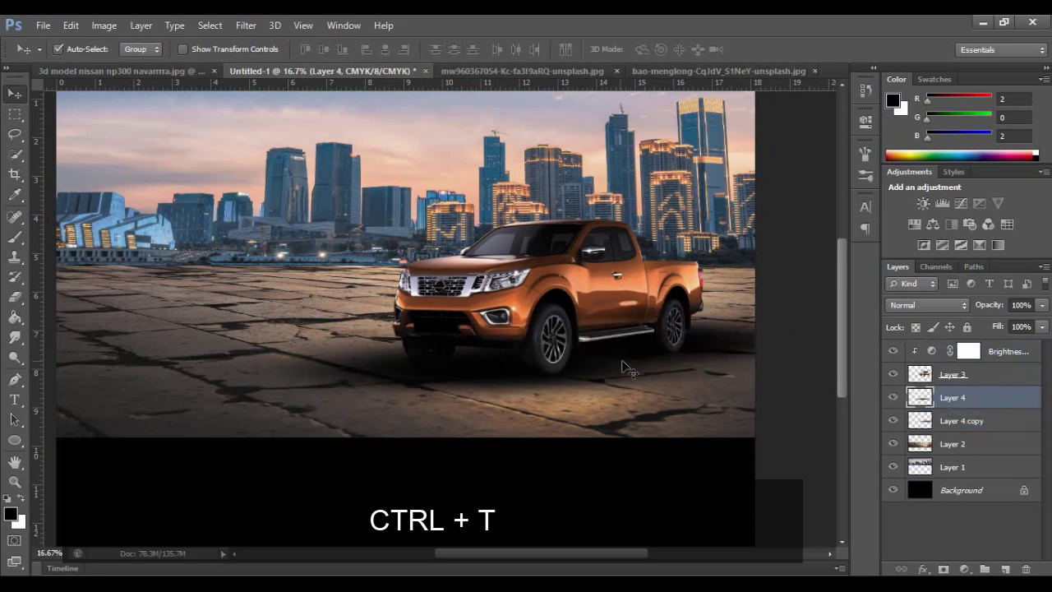
pyautogui.moveTo(622, 364); pyautogui.dragTo(507, 370)
# Duplicate Layer 3, move the pickup copy left and flip it horizontally.
pyautogui.click(964, 375)
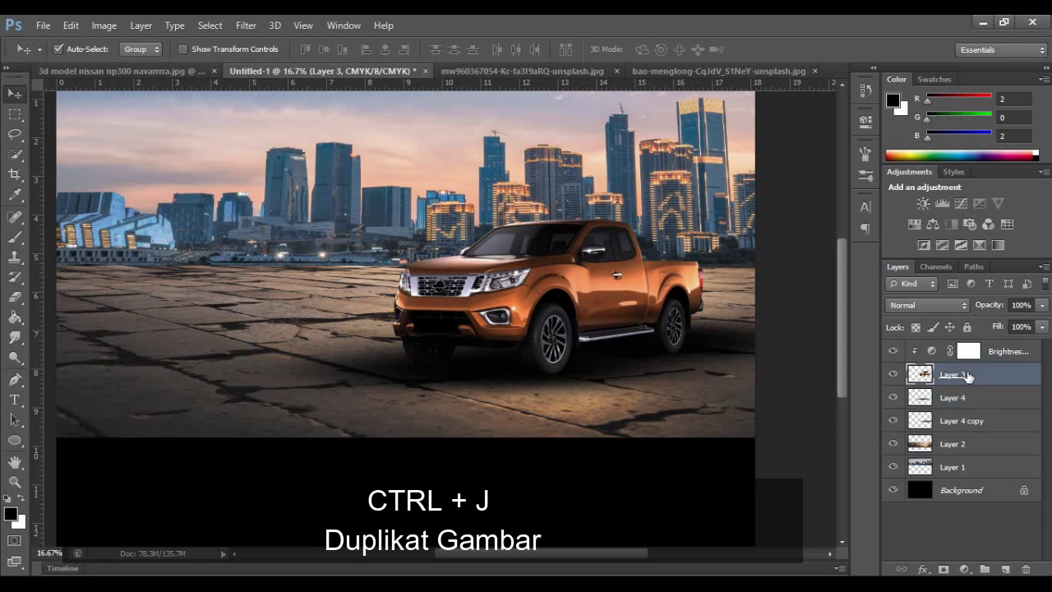
pyautogui.hotkey('ctrl', 'j')
pyautogui.moveTo(514, 302); pyautogui.dragTo(264, 297)
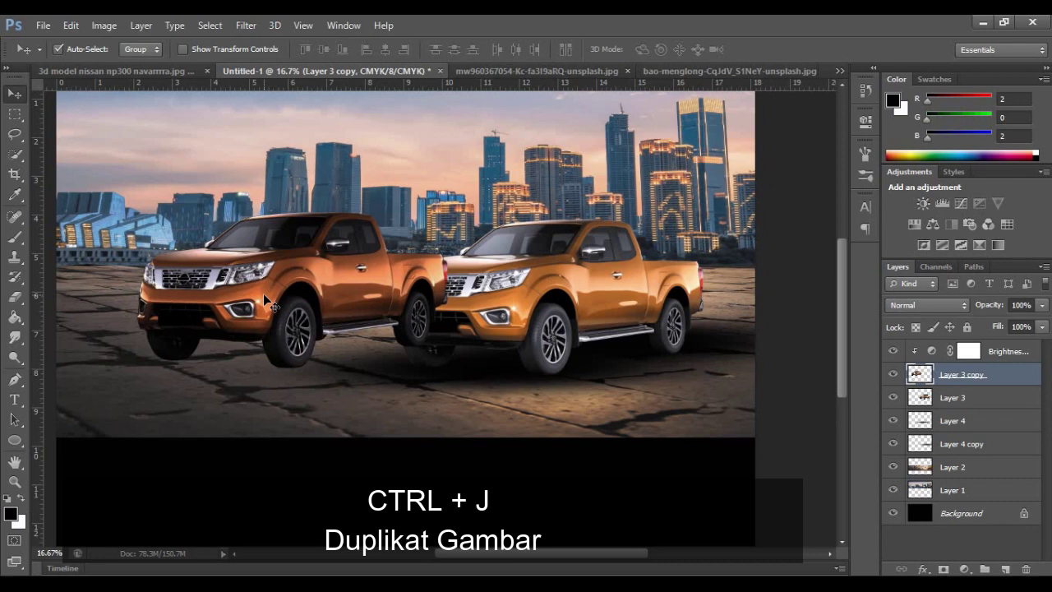
pyautogui.click(71, 24)
pyautogui.moveTo(121, 312)
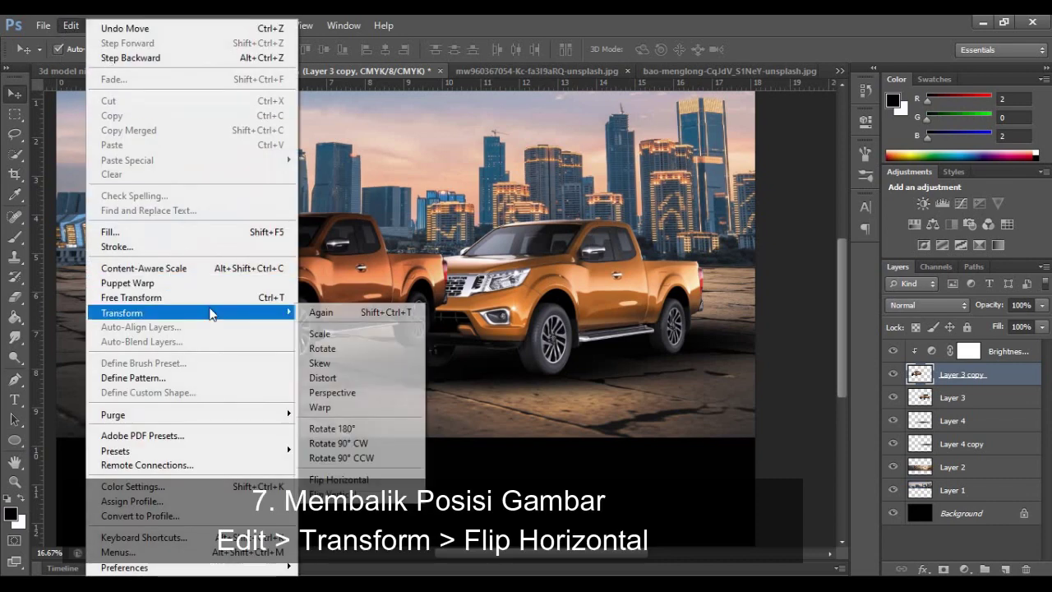
pyautogui.click(392, 479)
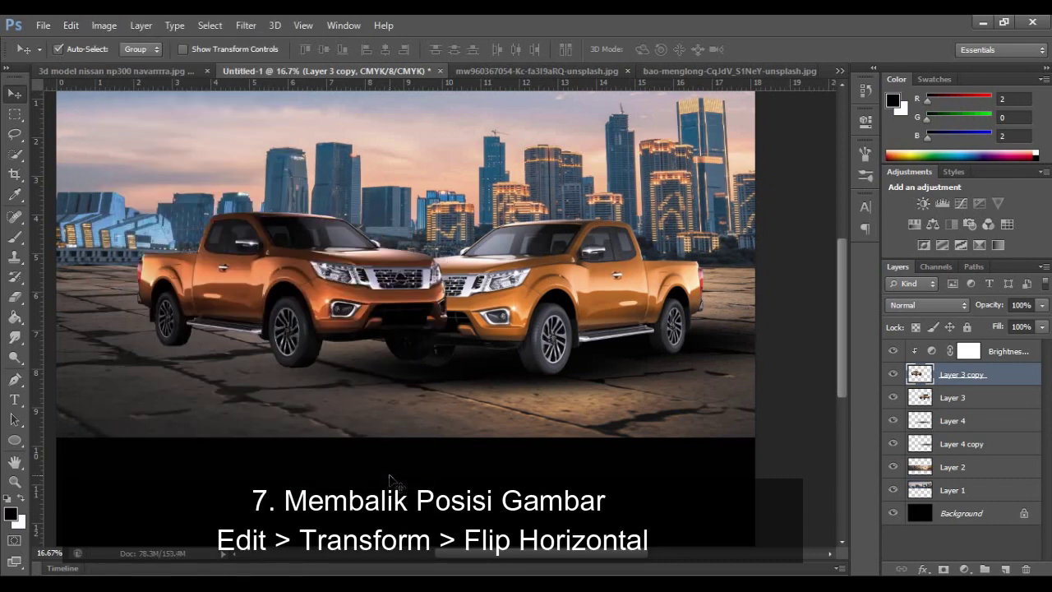
pyautogui.moveTo(261, 294); pyautogui.dragTo(188, 275)
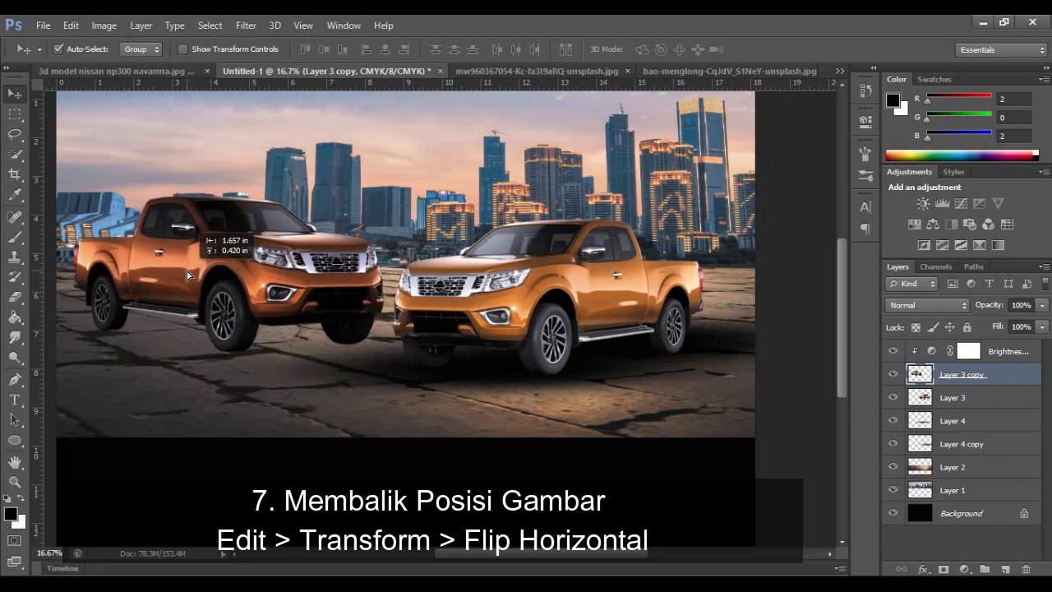
# Scale the flipped left pickup smaller and nudge it into position.
pyautogui.hotkey('ctrl', 't')
pyautogui.moveTo(383, 197); pyautogui.dragTo(322, 227)
pyautogui.press('Return')
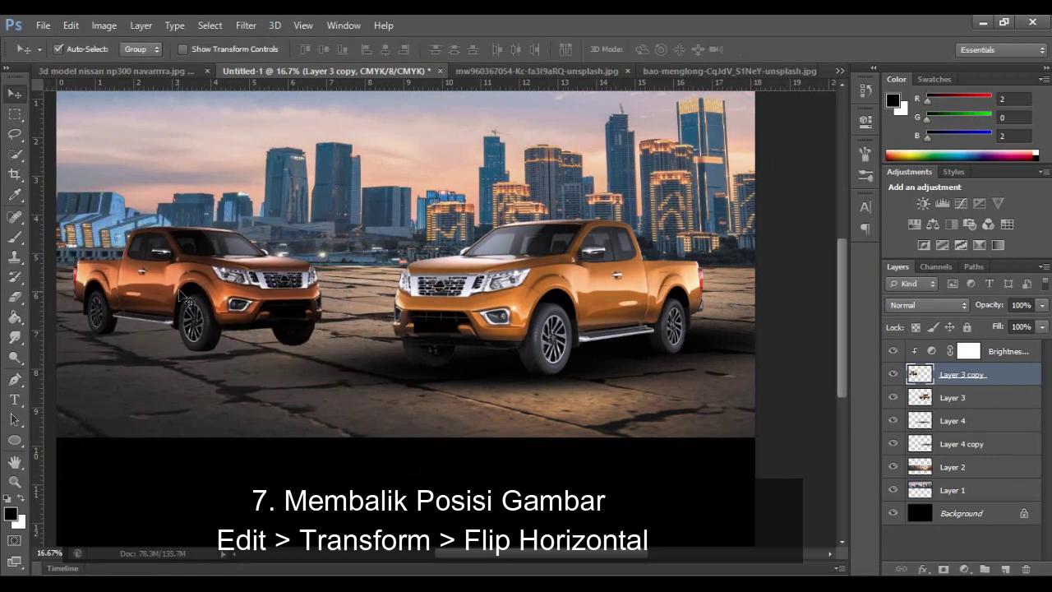
pyautogui.moveTo(186, 300); pyautogui.dragTo(238, 272)
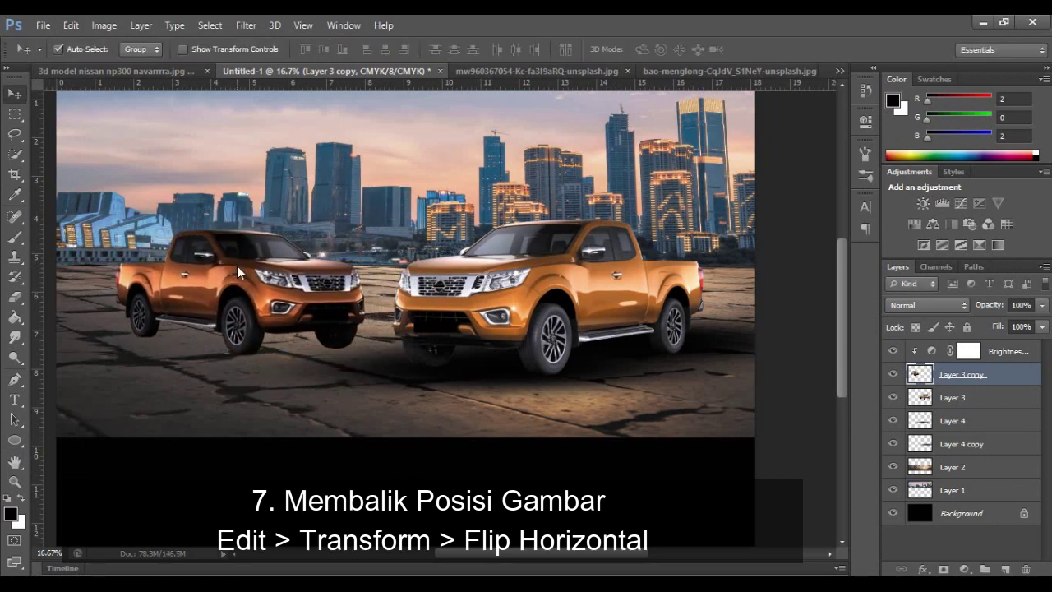
pyautogui.click(508, 369)
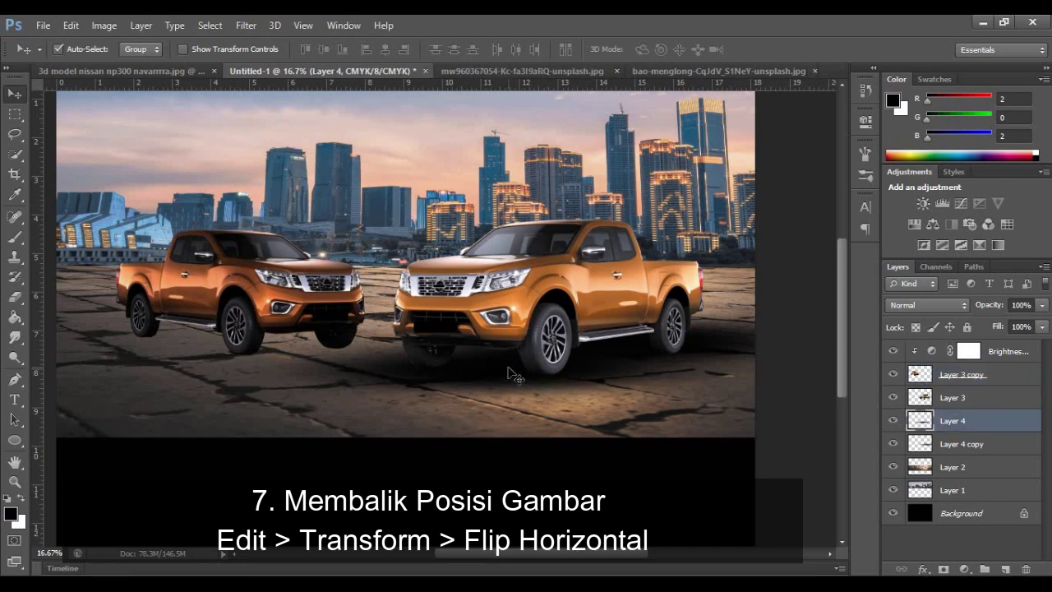
# Duplicate the shadow as Layer 4 copy 2, place it under the left pickup and stretch it taller.
pyautogui.moveTo(968, 421)
pyautogui.mouseDown()
pyautogui.moveTo(963, 394)
pyautogui.moveTo(978, 427)
pyautogui.mouseUp()
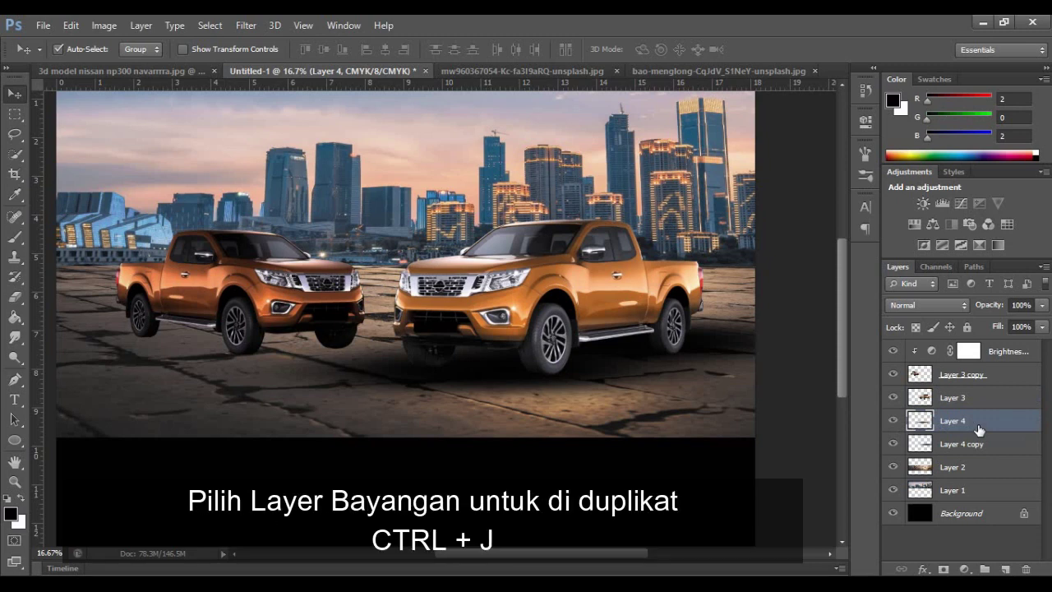
pyautogui.hotkey('ctrl', 'j')
pyautogui.moveTo(353, 346); pyautogui.dragTo(203, 344)
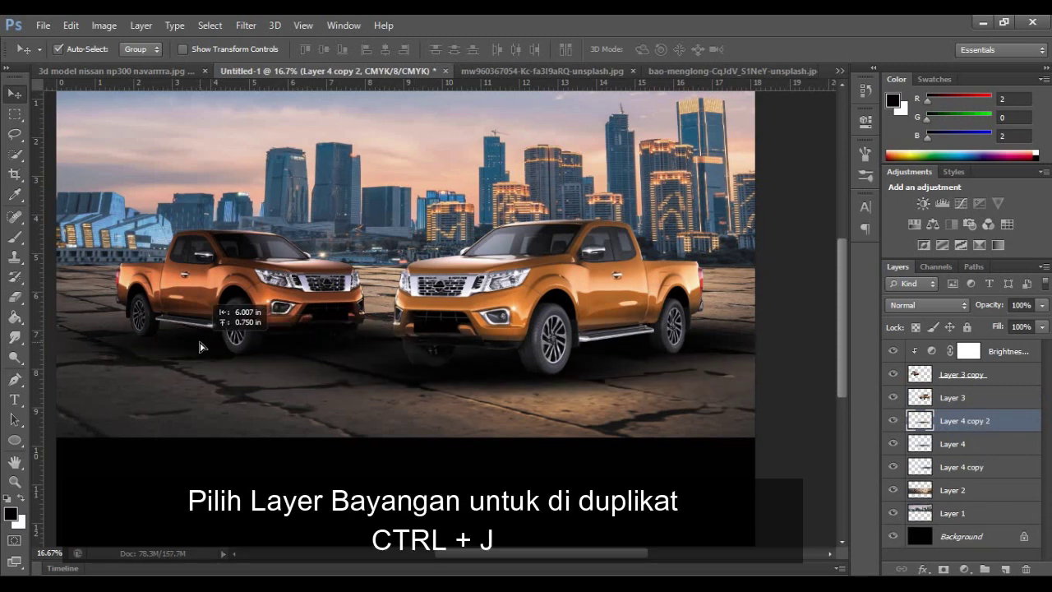
pyautogui.moveTo(203, 346); pyautogui.dragTo(200, 349)
pyautogui.hotkey('ctrl', 't')
pyautogui.moveTo(260, 386); pyautogui.dragTo(260, 395)
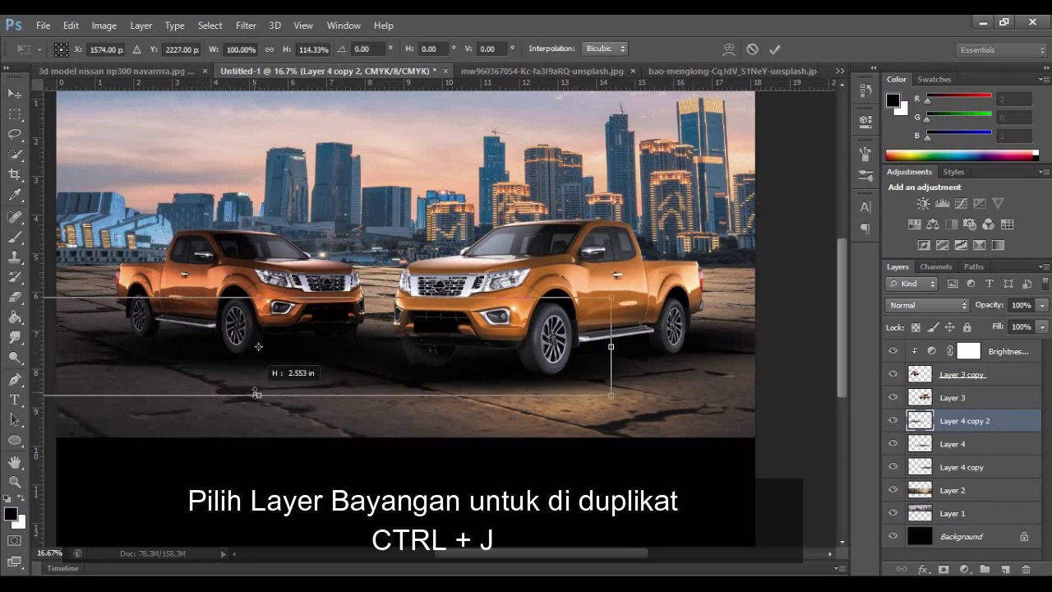
pyautogui.moveTo(219, 349); pyautogui.dragTo(202, 344)
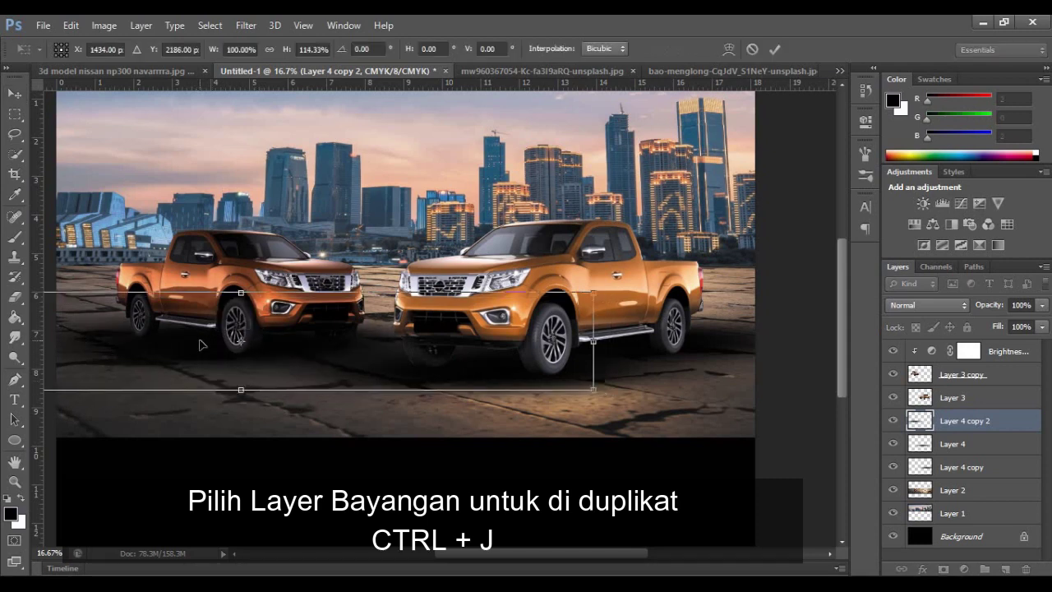
pyautogui.click(768, 49)
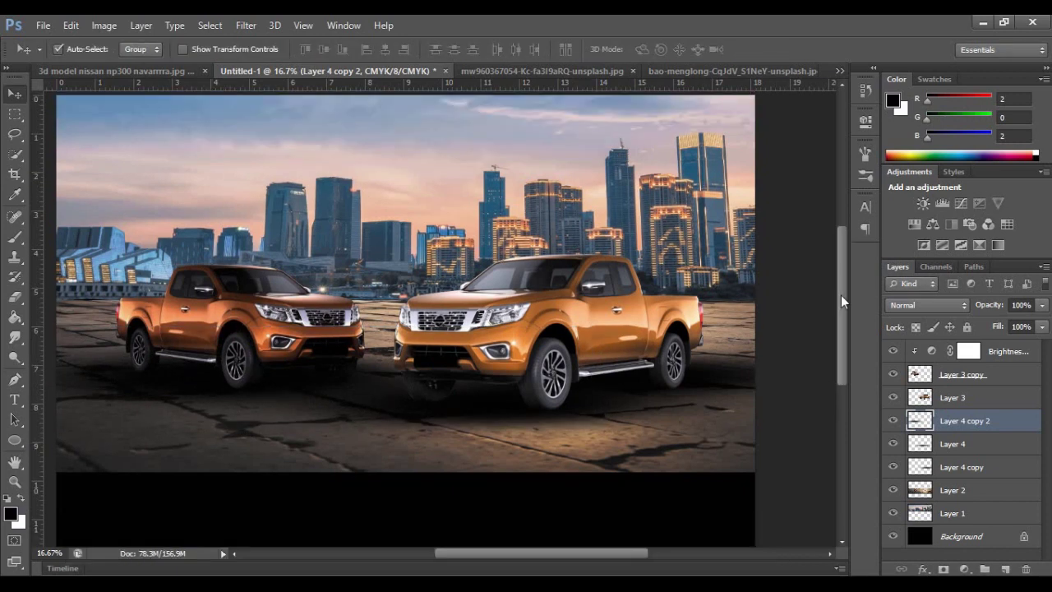
# Select Layer 2 and set the Gradient tool to the black-to-white preset.
pyautogui.moveTo(841, 295); pyautogui.dragTo(833, 355)
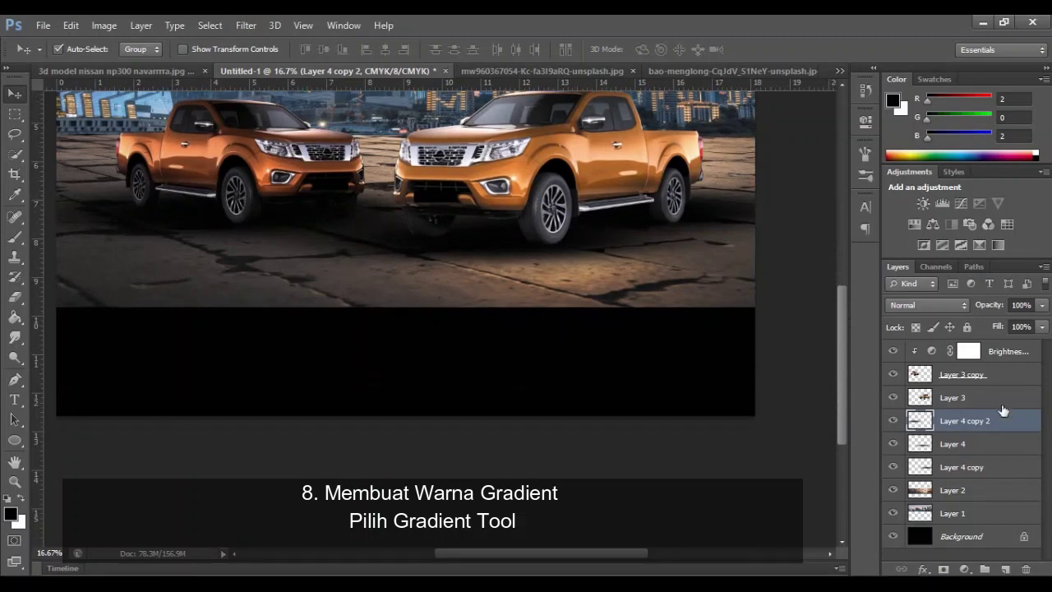
pyautogui.click(954, 489)
pyautogui.scroll(2, 411, 247)
pyautogui.click(17, 318)
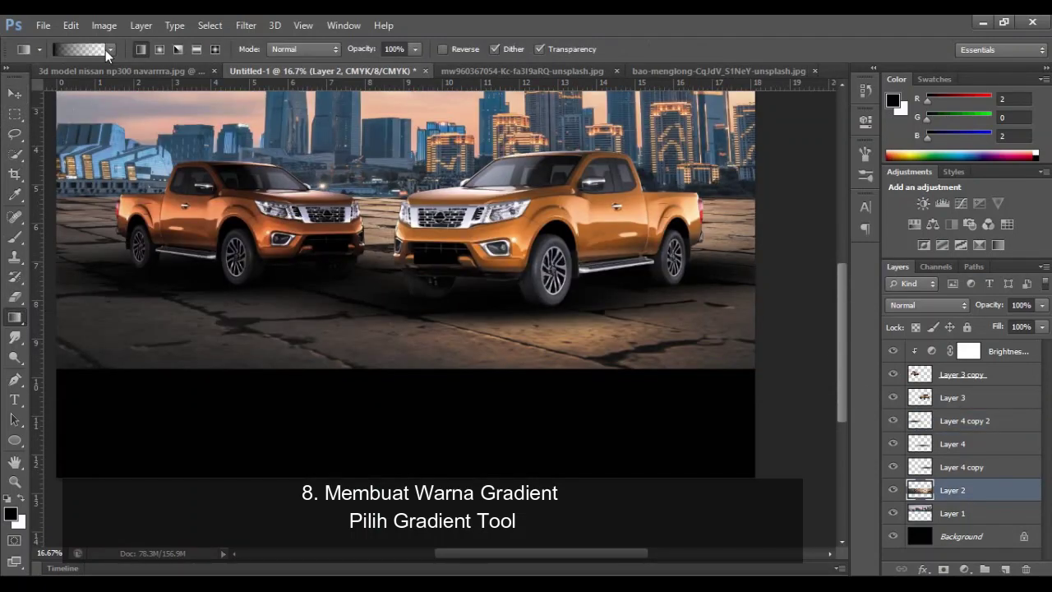
pyautogui.click(107, 50)
pyautogui.click(34, 83)
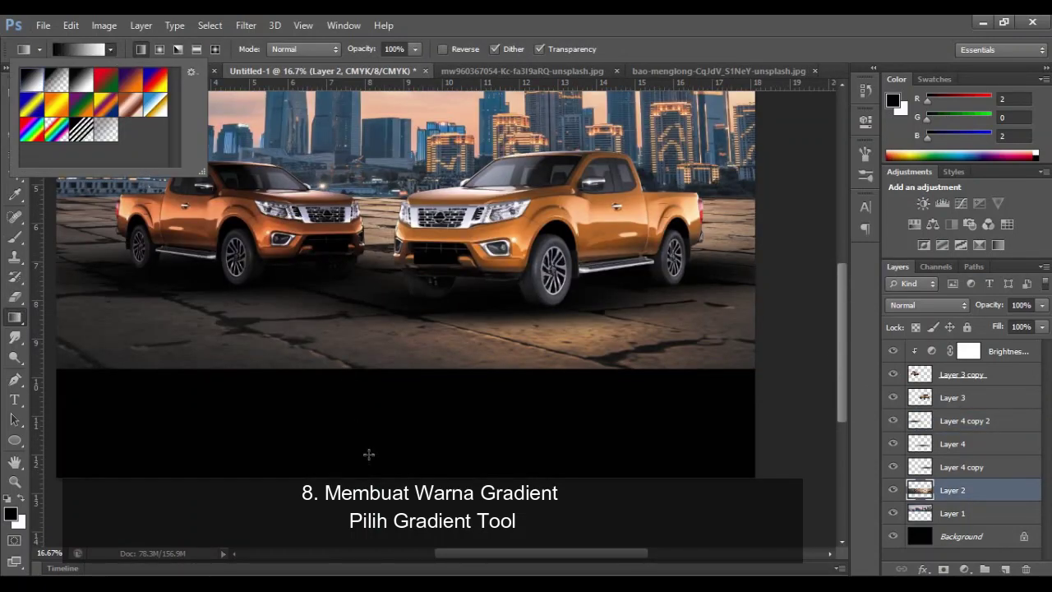
# Mask Layer 2 with a bottom-up gradient so the road fades to black halfway up.
pyautogui.moveTo(385, 467); pyautogui.dragTo(383, 374)
pyautogui.moveTo(386, 465); pyautogui.dragTo(387, 344)
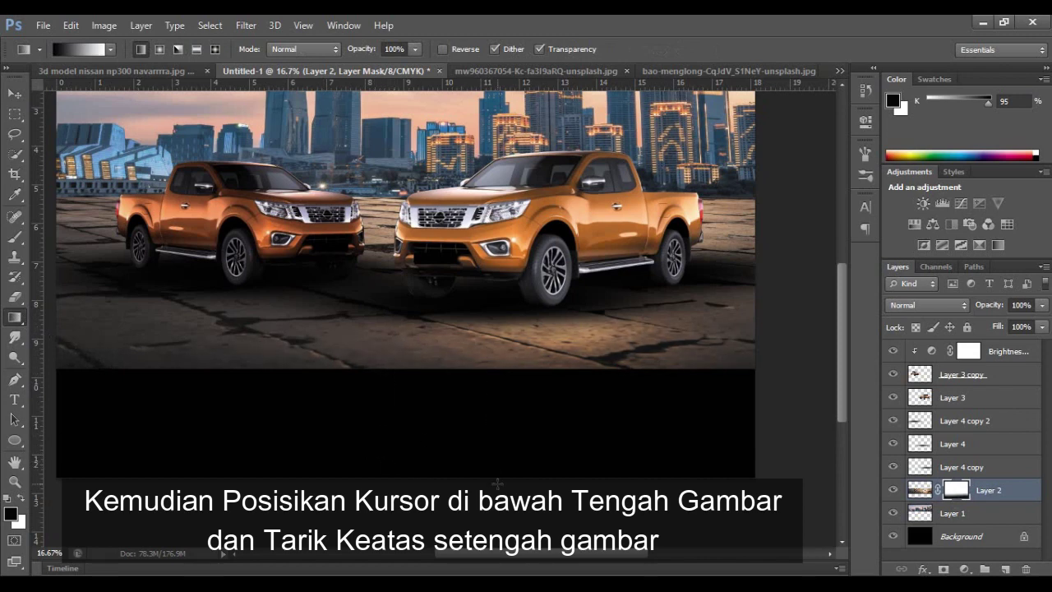
pyautogui.moveTo(399, 458); pyautogui.dragTo(399, 346)
pyautogui.moveTo(399, 458); pyautogui.dragTo(393, 268)
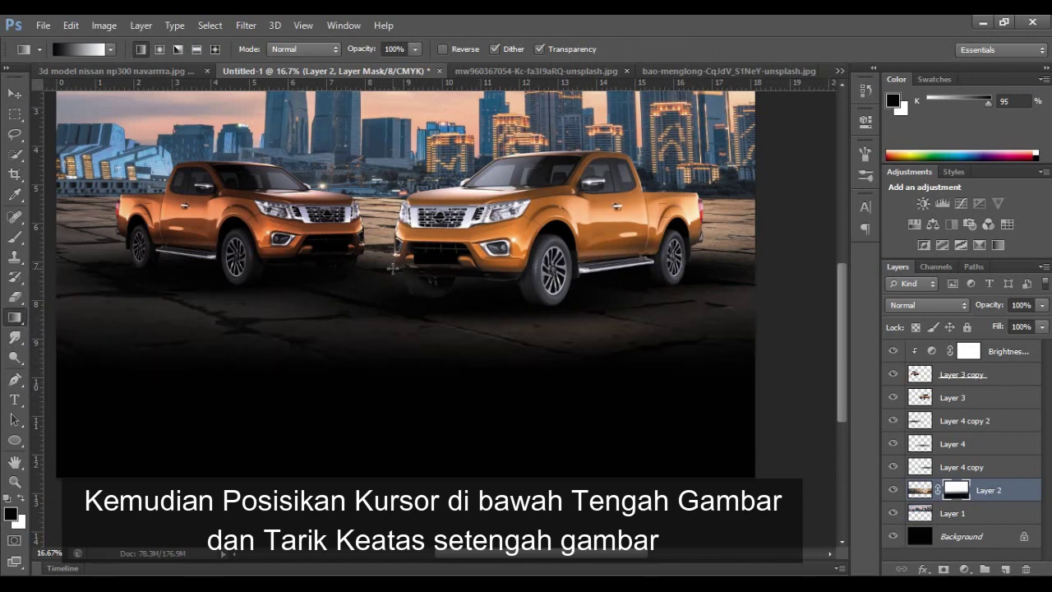
pyautogui.scroll(3, 393, 268)
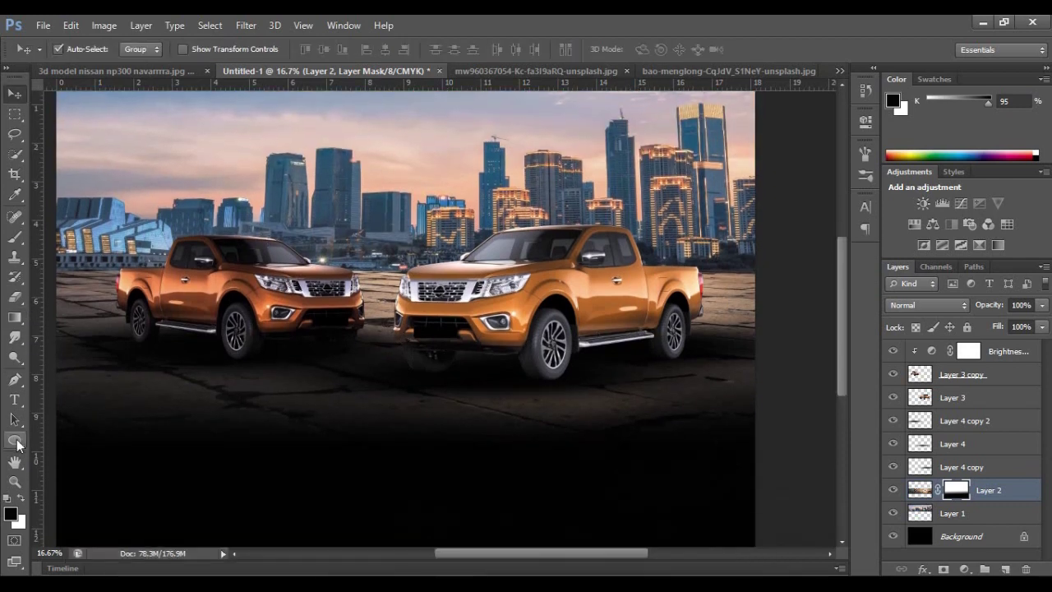
# Draw a Shape-mode rectangle with no fill and a white outline in the lower-left dark area.
pyautogui.click(17, 442)
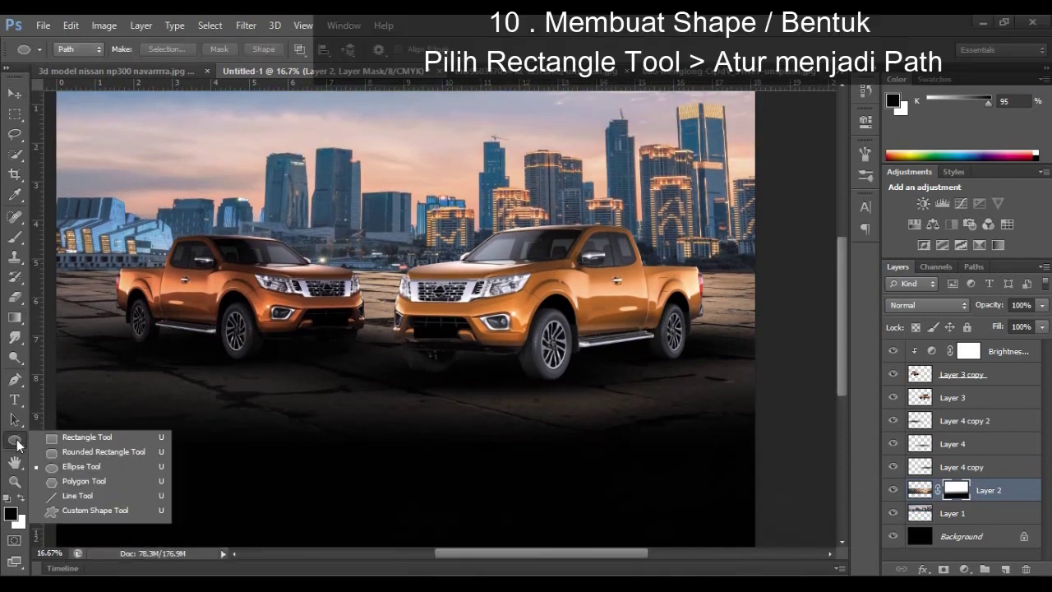
pyautogui.click(81, 450)
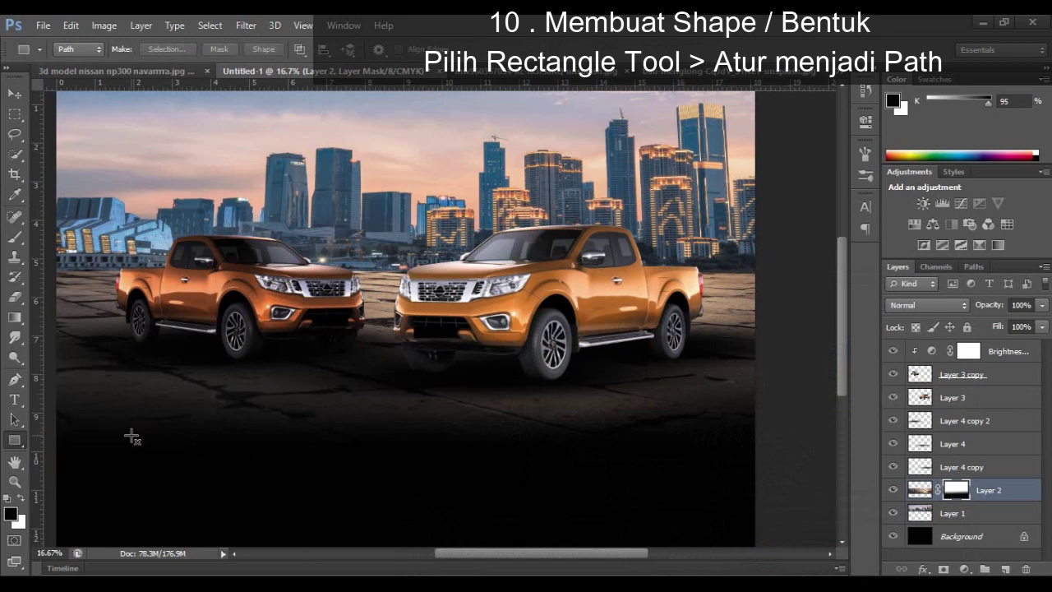
pyautogui.click(86, 47)
pyautogui.click(91, 59)
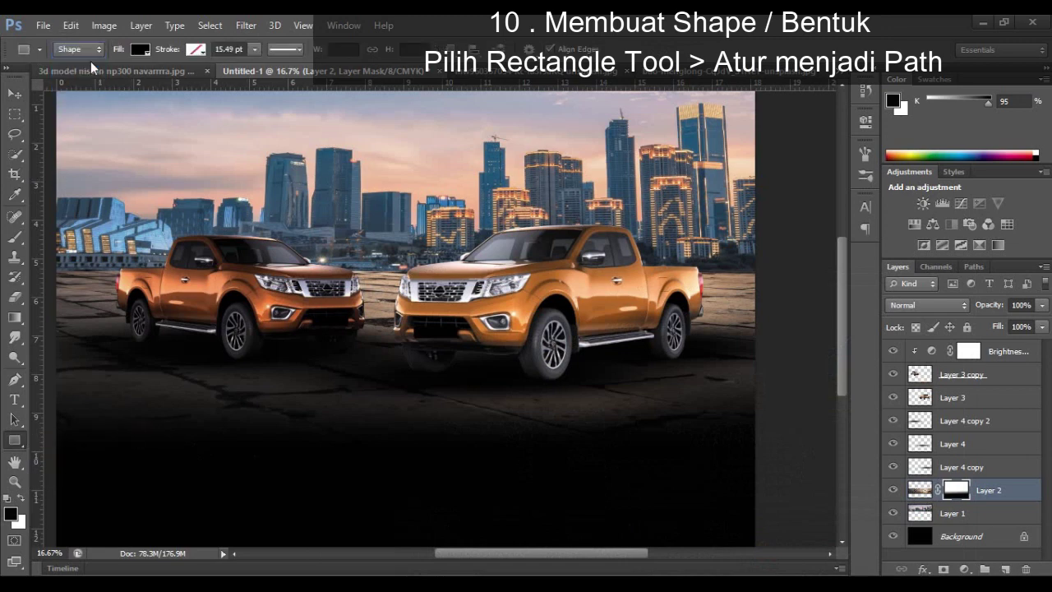
pyautogui.click(140, 50)
pyautogui.click(74, 78)
pyautogui.click(195, 49)
pyautogui.click(161, 78)
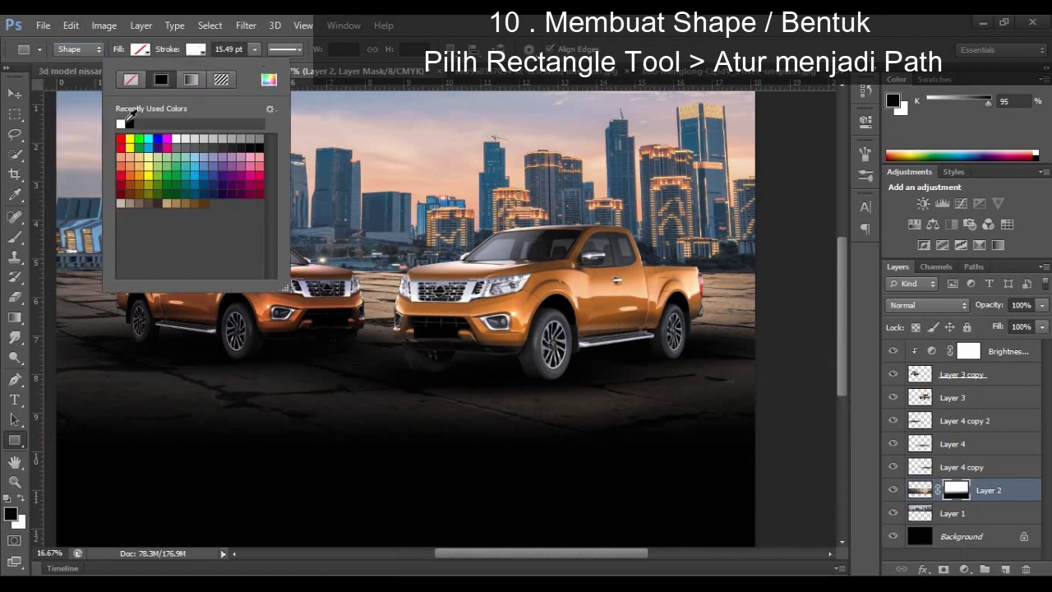
pyautogui.moveTo(103, 426); pyautogui.dragTo(454, 520)
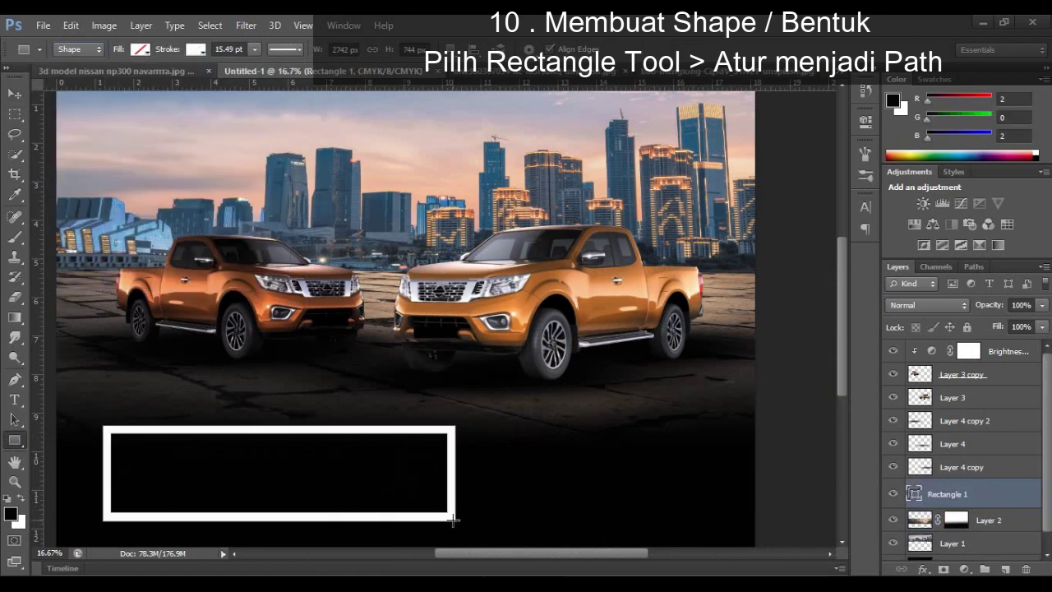
pyautogui.moveTo(255, 50)
pyautogui.mouseDown()
pyautogui.moveTo(251, 68)
pyautogui.moveTo(222, 69)
pyautogui.mouseUp()
# Give the rectangle a white Stroke layer effect and move it up and left.
pyautogui.click(14, 93)
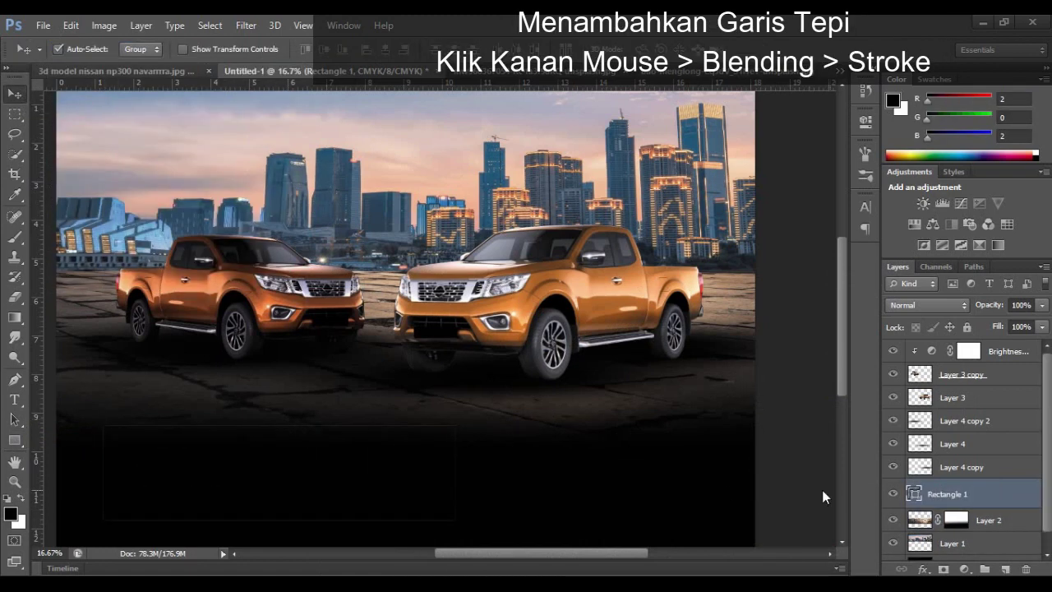
pyautogui.click(785, 224)
pyautogui.click(573, 220)
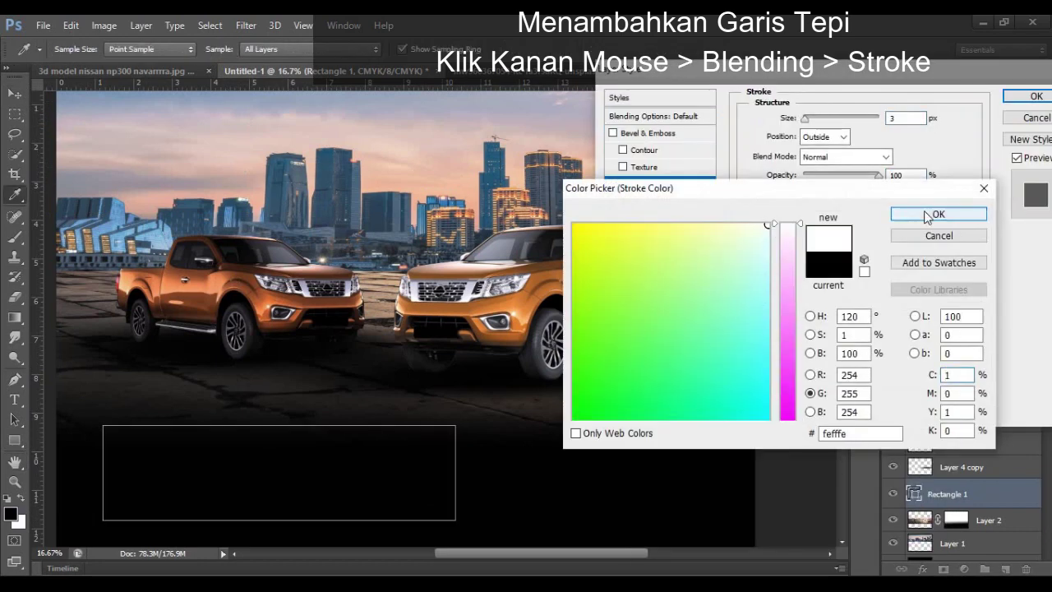
pyautogui.click(935, 211)
pyautogui.click(1036, 96)
pyautogui.moveTo(264, 431); pyautogui.dragTo(234, 415)
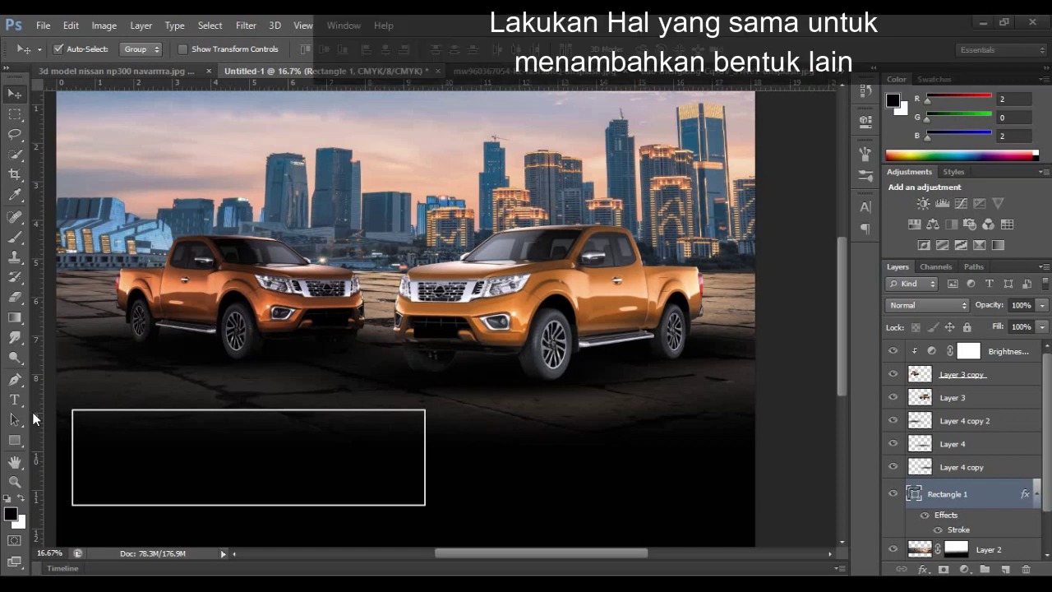
# Draw a horizontal line across the box and give it a white Stroke effect.
pyautogui.click(18, 442)
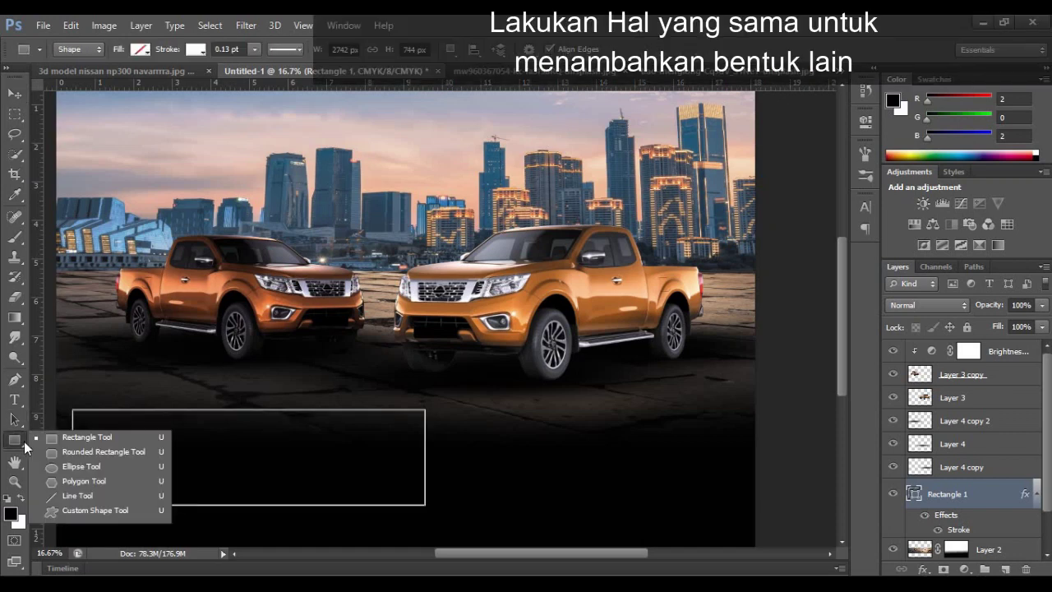
pyautogui.click(96, 496)
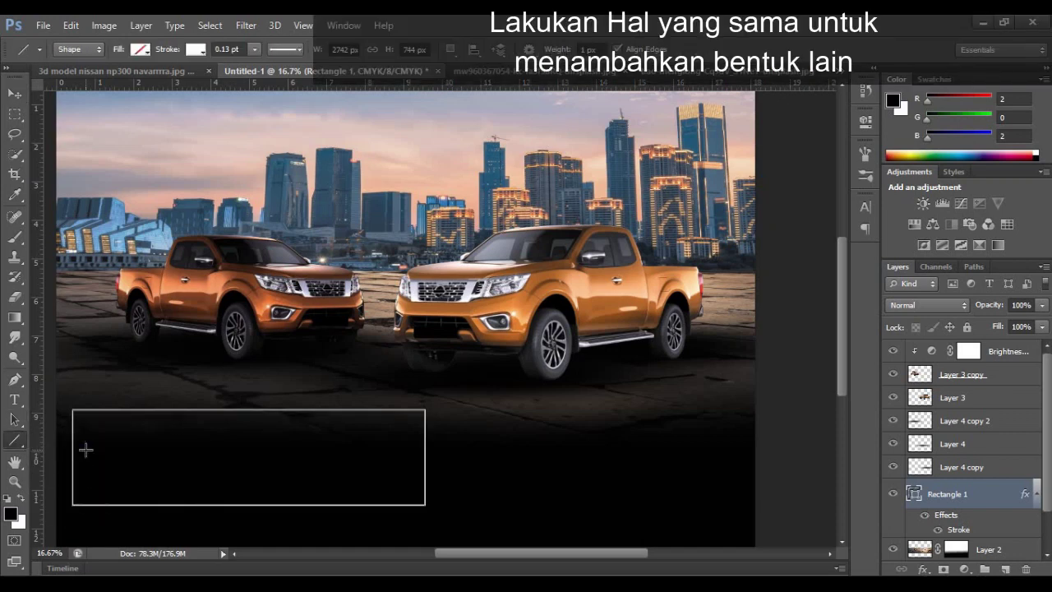
pyautogui.moveTo(89, 453); pyautogui.dragTo(406, 453)
pyautogui.press('v')
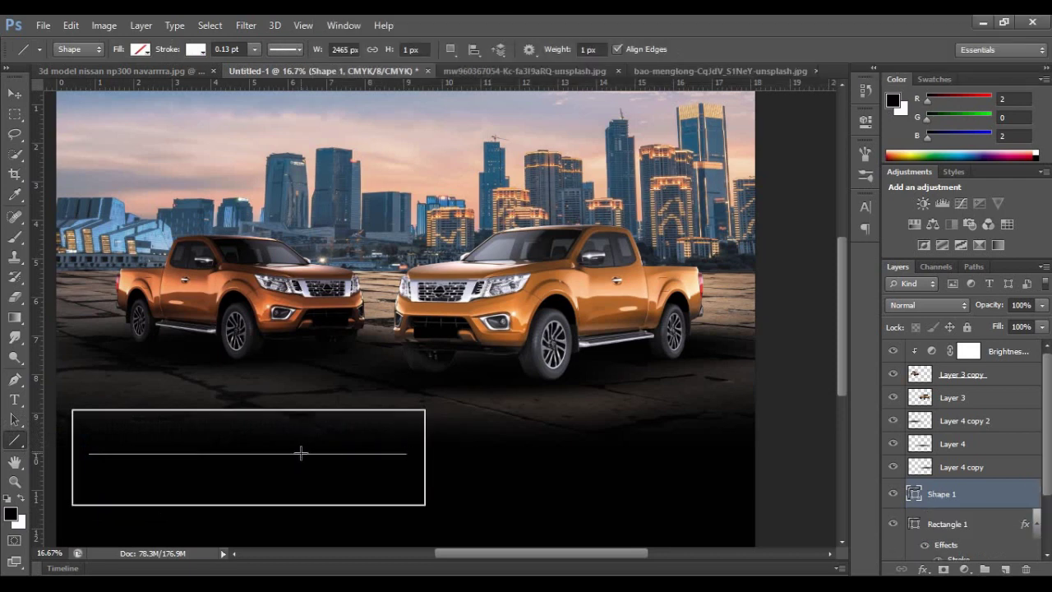
pyautogui.rightClick(942, 493)
pyautogui.click(660, 106)
pyautogui.click(650, 182)
pyautogui.click(785, 225)
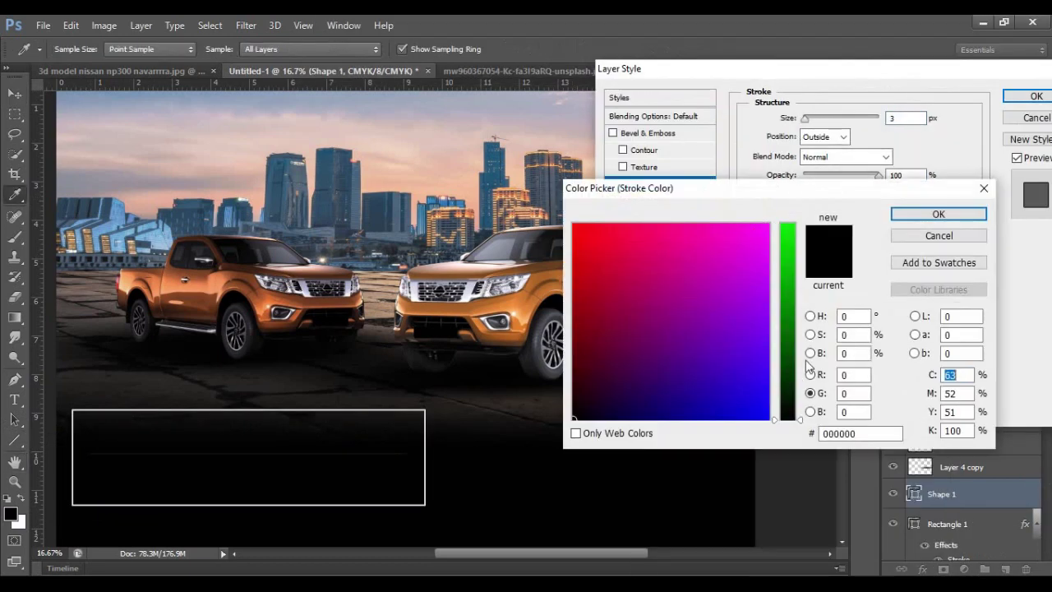
pyautogui.click(768, 223)
pyautogui.click(938, 213)
pyautogui.click(1035, 96)
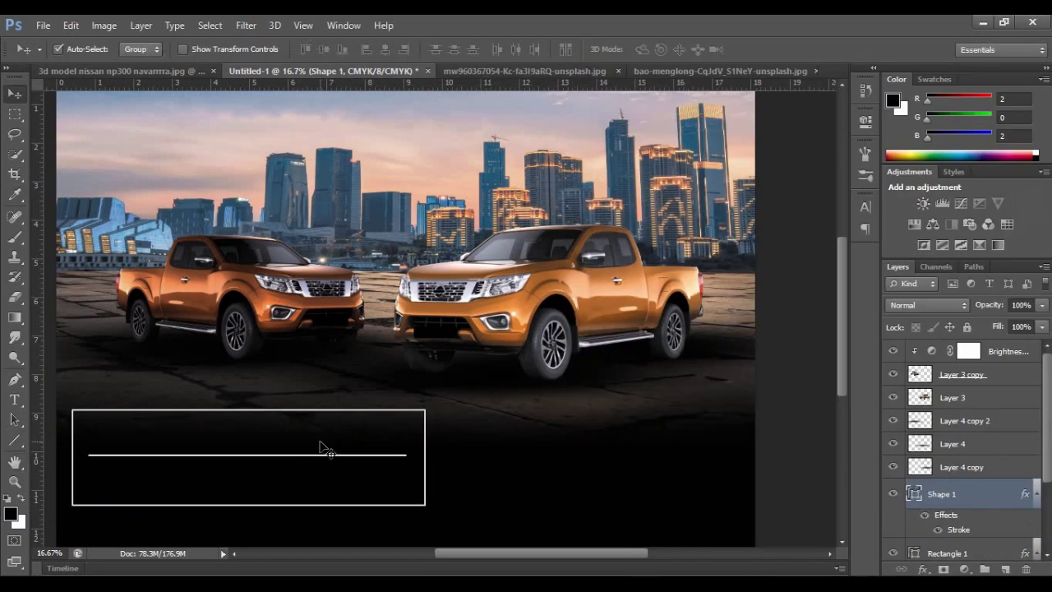
# Draw a short vertical divider in the box with a near-white (fefffe) Stroke.
pyautogui.press('u')
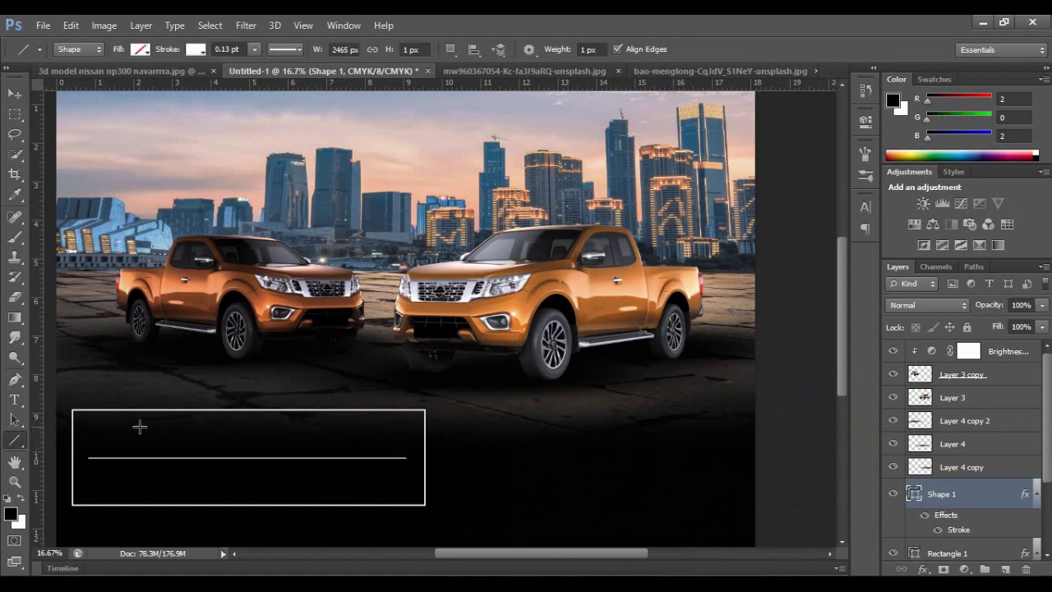
pyautogui.moveTo(154, 417); pyautogui.dragTo(154, 450)
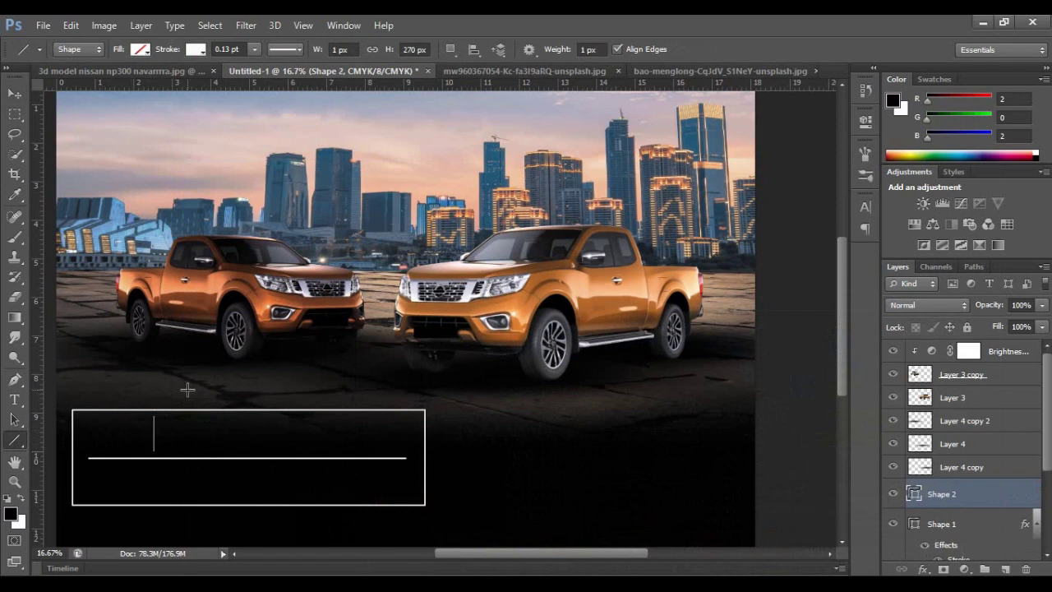
pyautogui.press('v')
pyautogui.rightClick(992, 485)
pyautogui.click(738, 98)
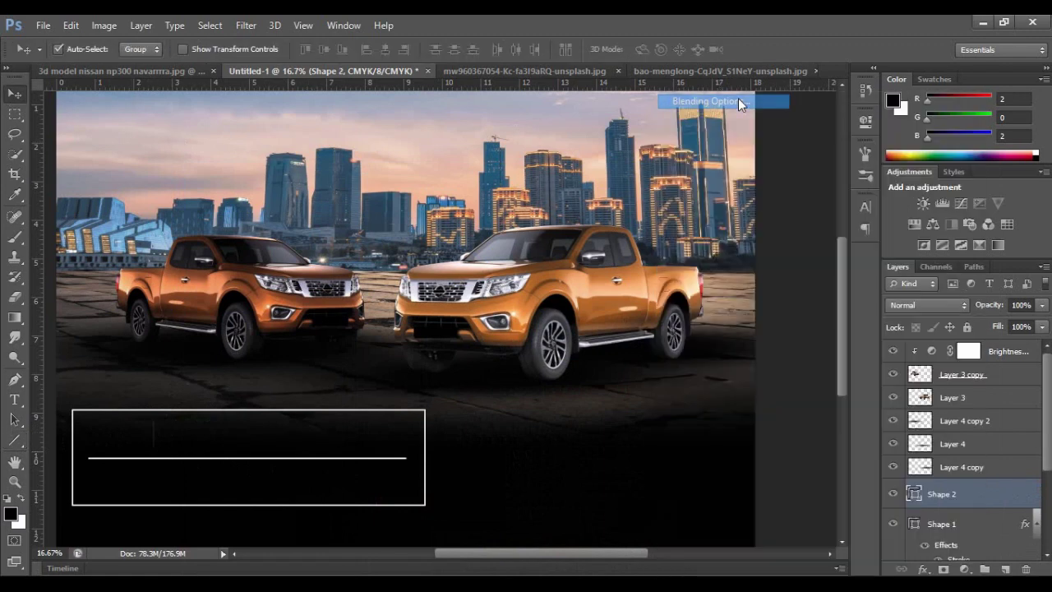
pyautogui.click(652, 183)
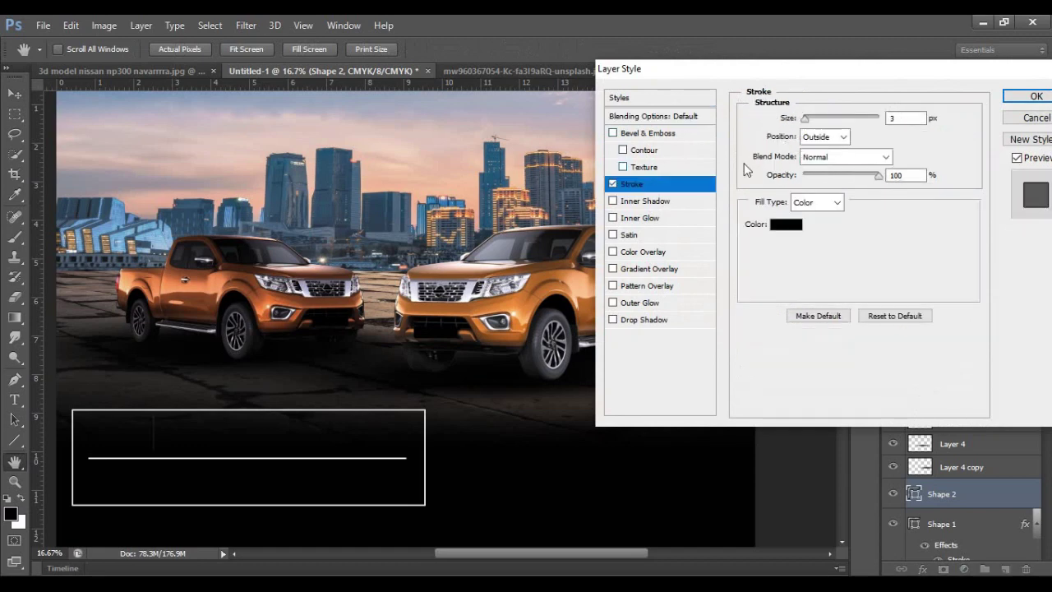
pyautogui.click(787, 223)
pyautogui.moveTo(798, 421); pyautogui.dragTo(793, 223)
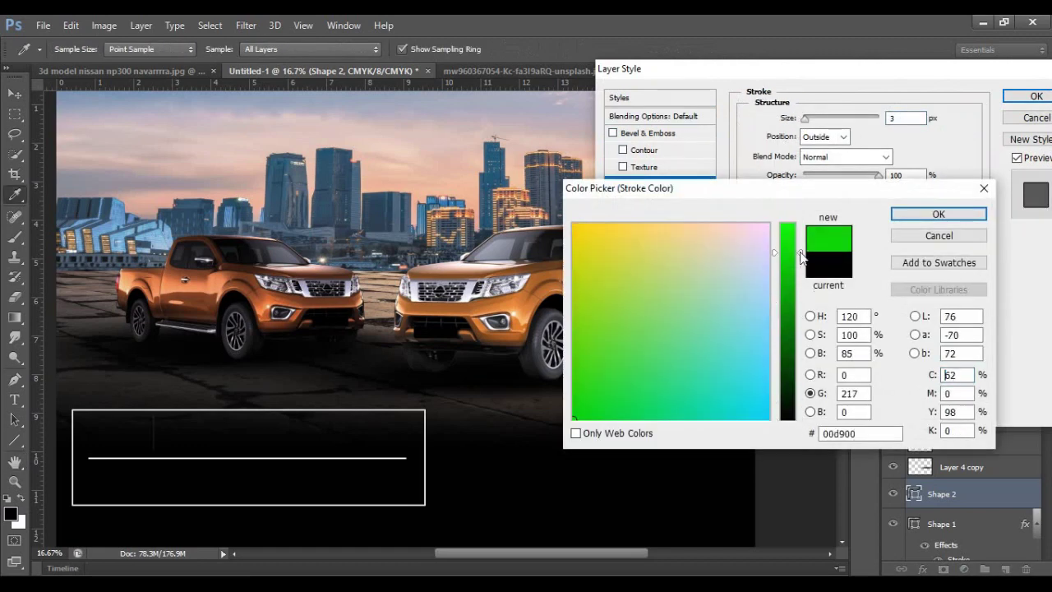
pyautogui.click(769, 223)
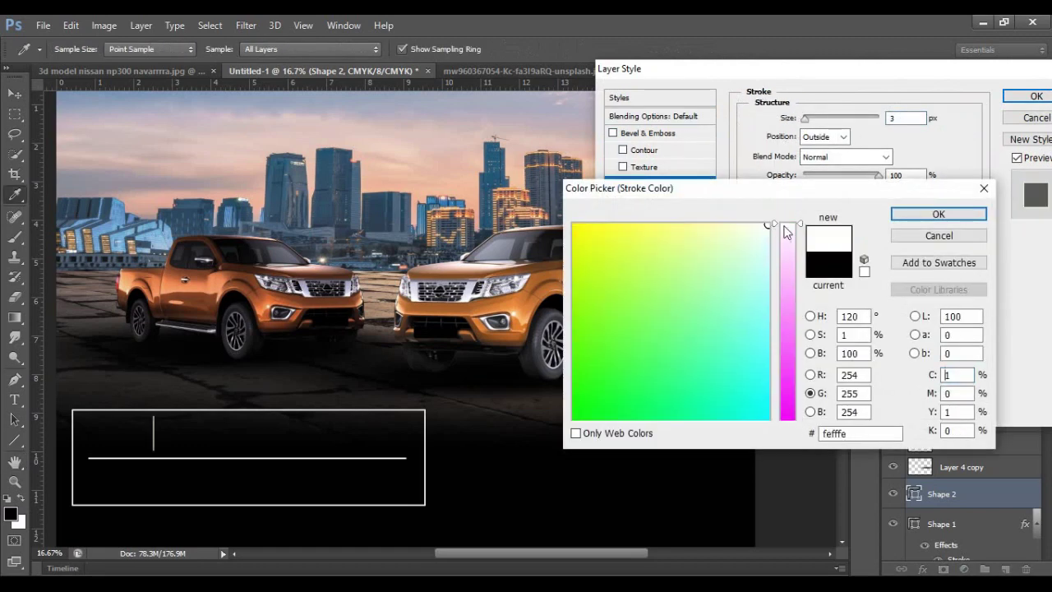
pyautogui.click(938, 213)
pyautogui.click(923, 115)
pyautogui.write('7')
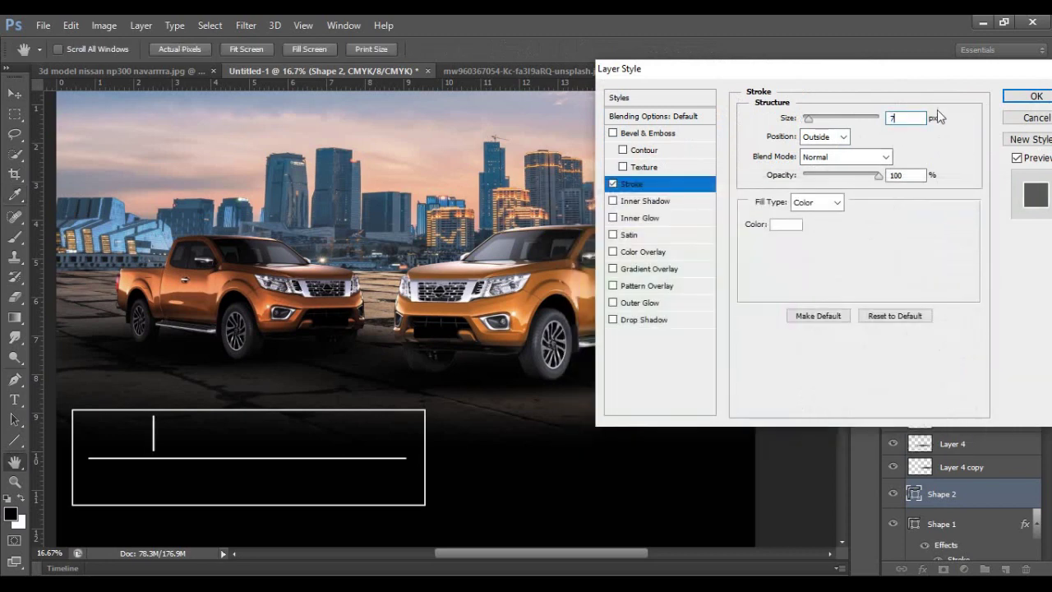
pyautogui.click(1033, 97)
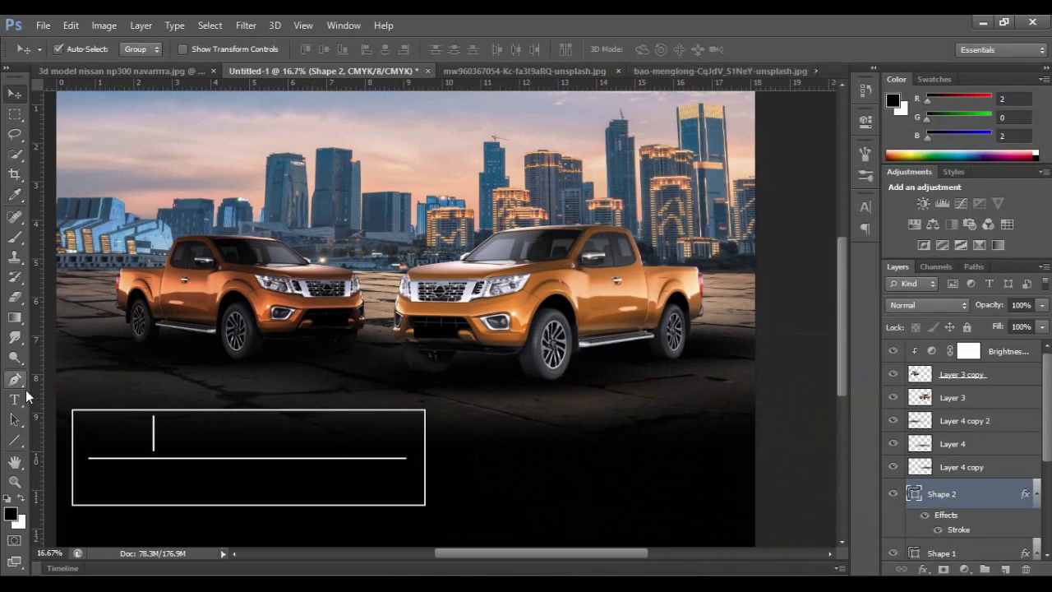
# Start a text in the promo box and set its colour to bright yellow.
pyautogui.click(154, 420)
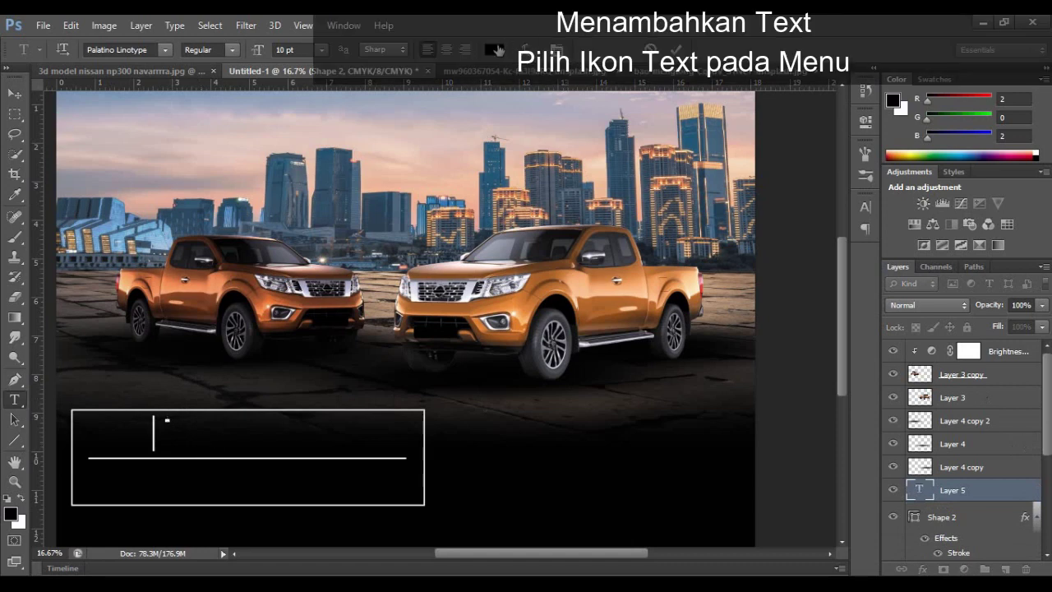
pyautogui.click(496, 50)
pyautogui.moveTo(799, 422); pyautogui.dragTo(786, 215)
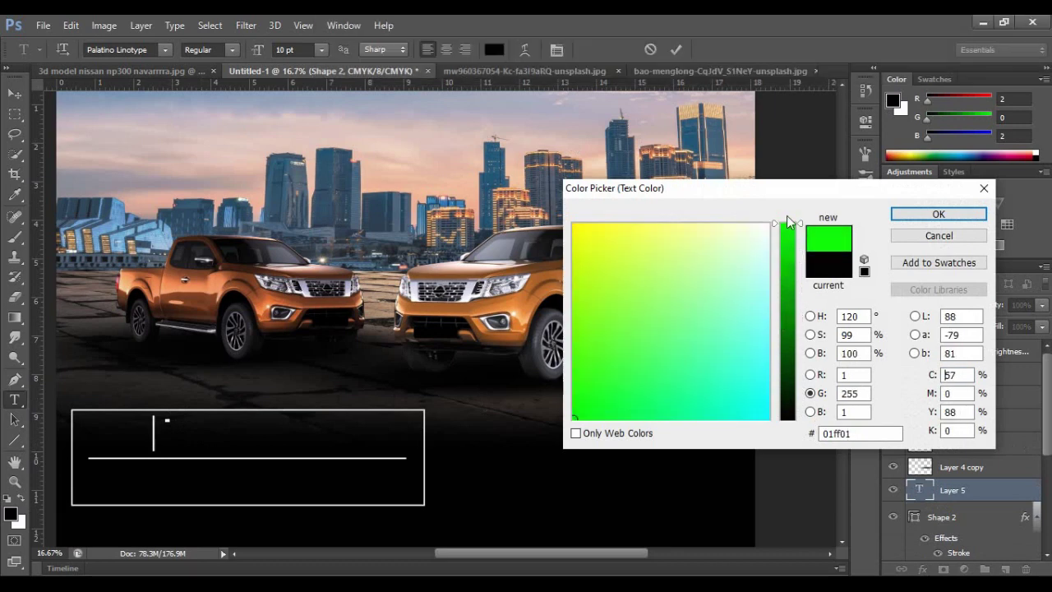
pyautogui.click(704, 224)
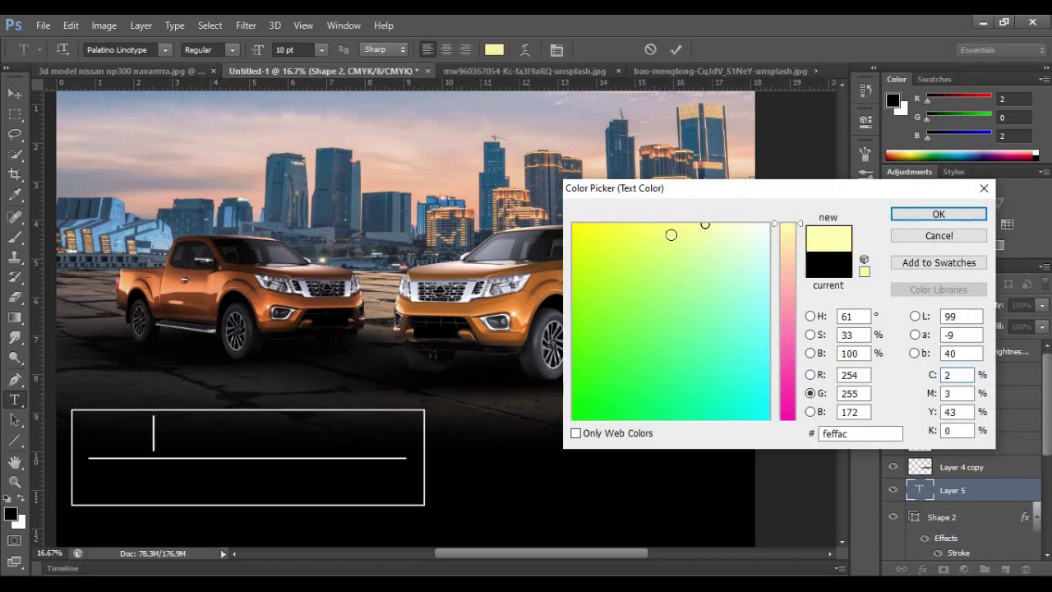
pyautogui.click(671, 236)
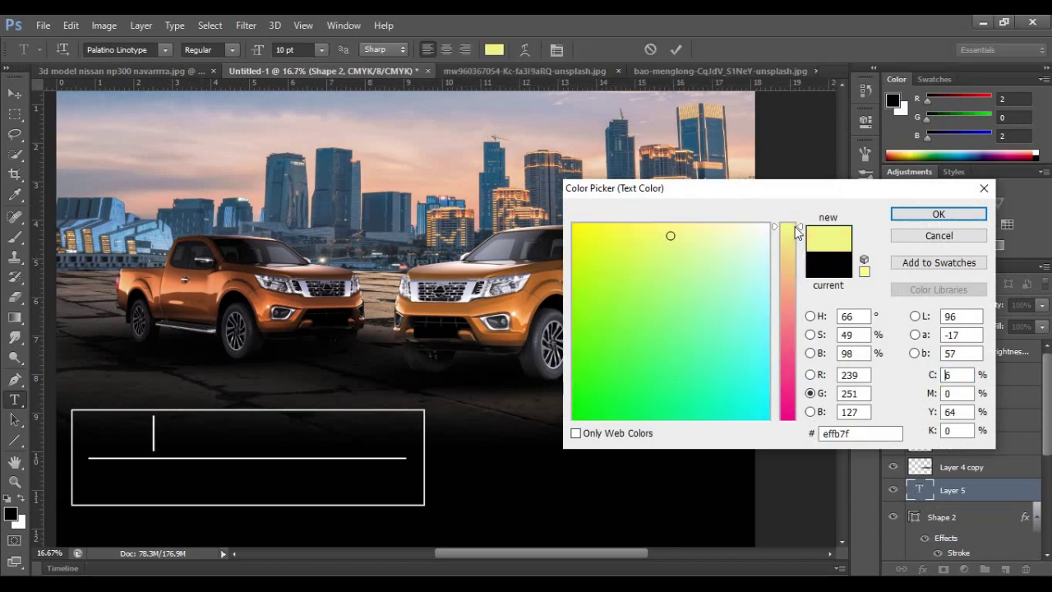
pyautogui.click(575, 223)
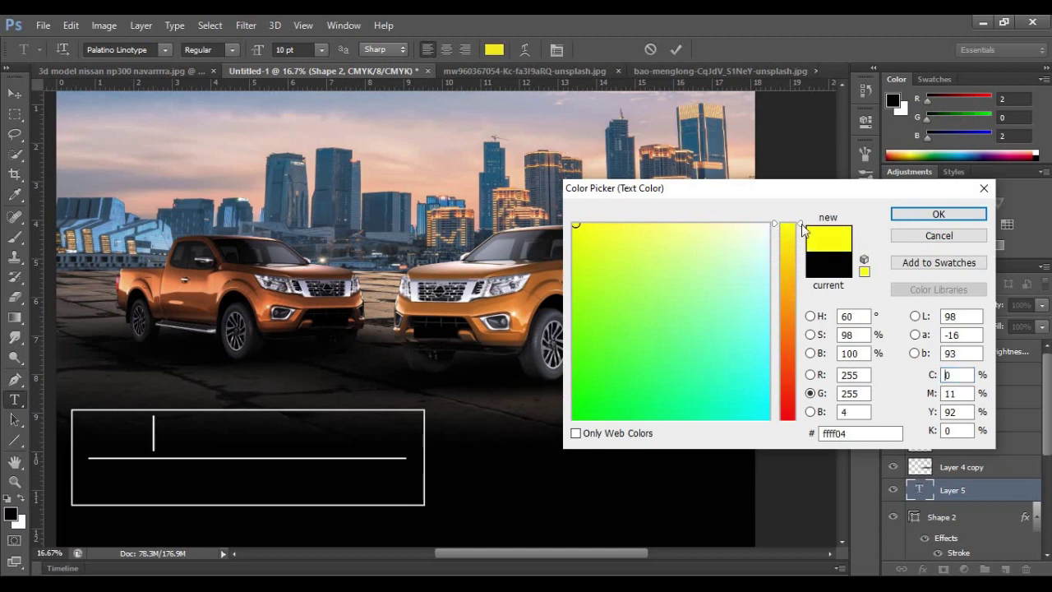
pyautogui.moveTo(803, 230); pyautogui.dragTo(803, 255)
pyautogui.click(902, 218)
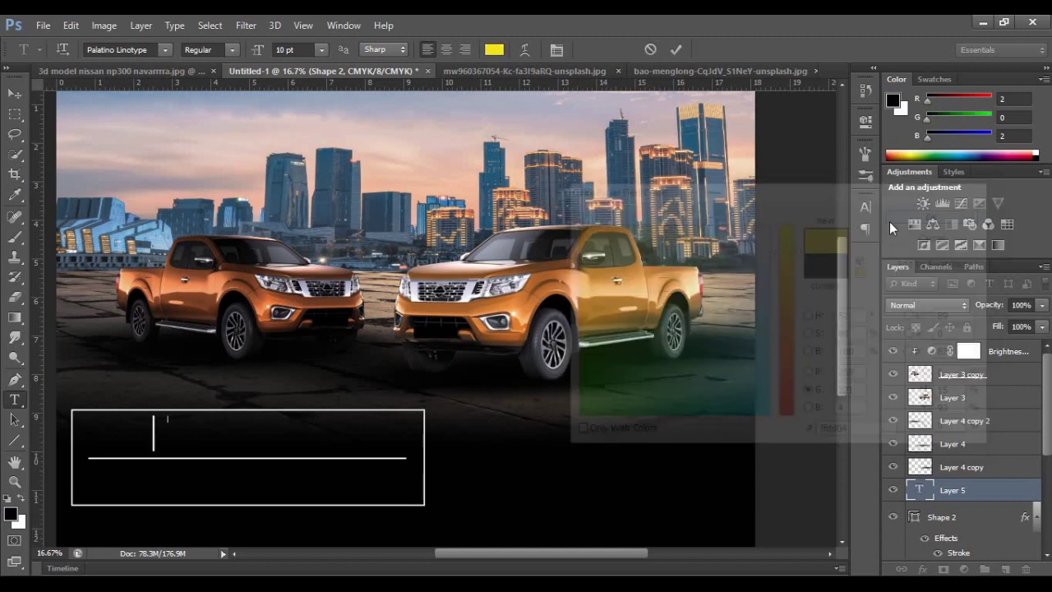
# Set the text to 18 pt Source Sans Pro Black.
pyautogui.click(322, 49)
pyautogui.click(306, 191)
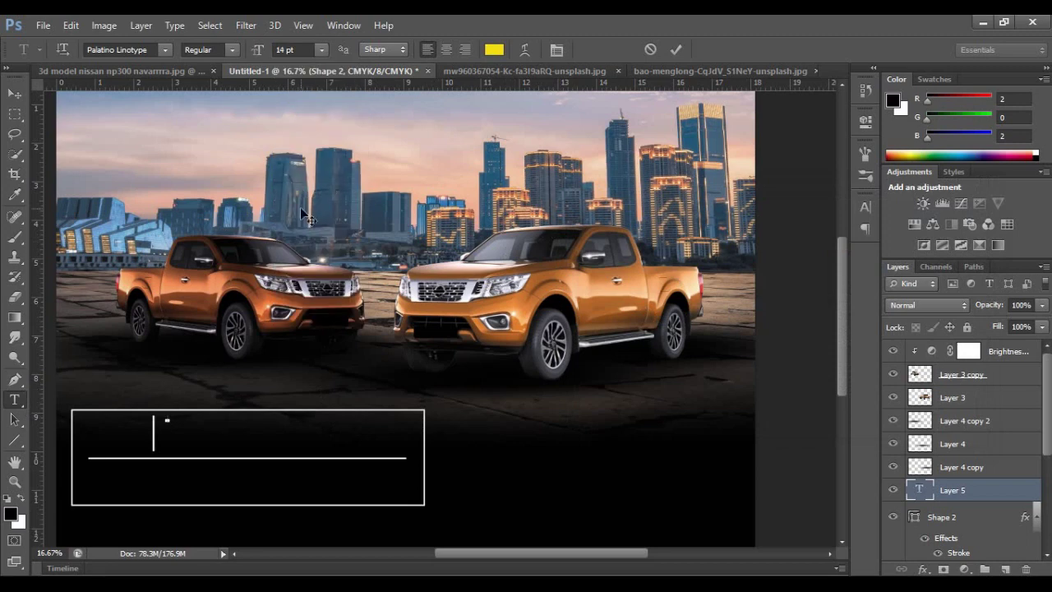
pyautogui.click(322, 50)
pyautogui.click(306, 207)
pyautogui.press('ctrl')
pyautogui.click(165, 49)
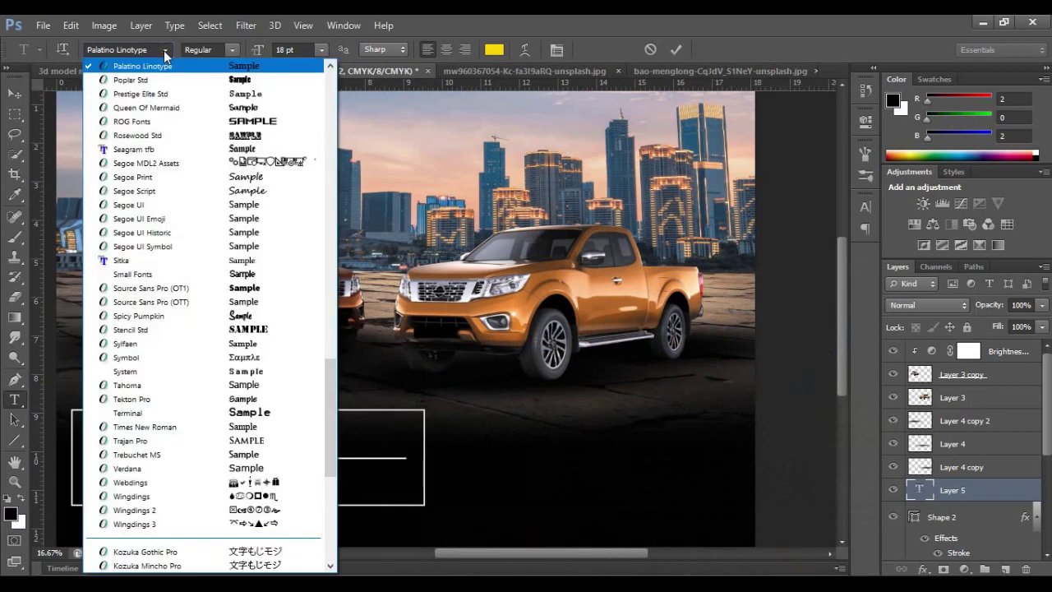
pyautogui.scroll(-5, 197, 280)
pyautogui.click(199, 279)
# Enlarge the CICILAN line, make Ringan Mulai 18 pt, and place the text block.
pyautogui.moveTo(220, 429); pyautogui.dragTo(166, 416)
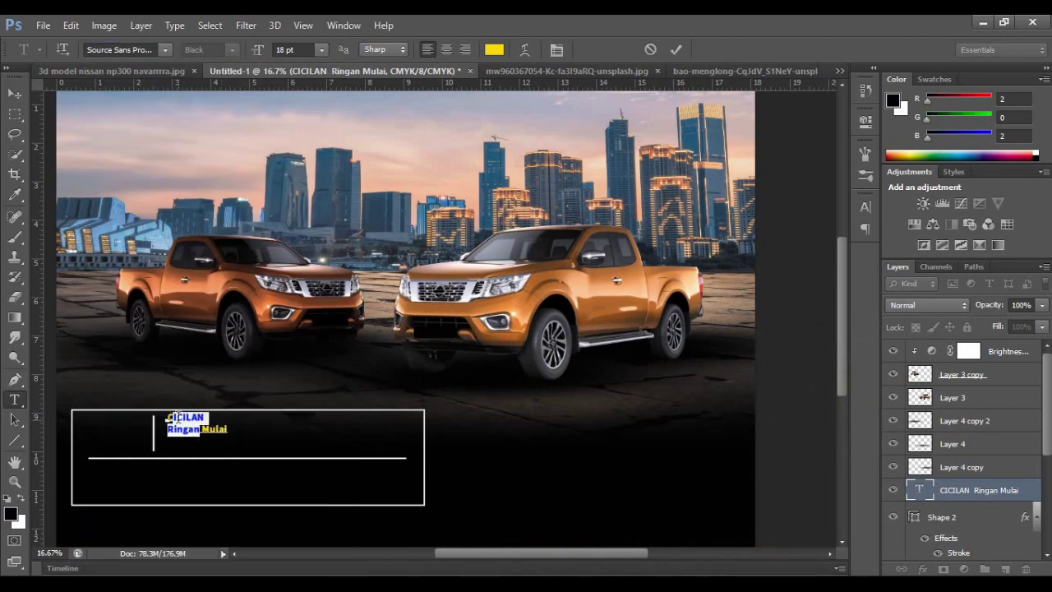
pyautogui.click(321, 49)
pyautogui.click(320, 77)
pyautogui.click(281, 49)
pyautogui.write('18')
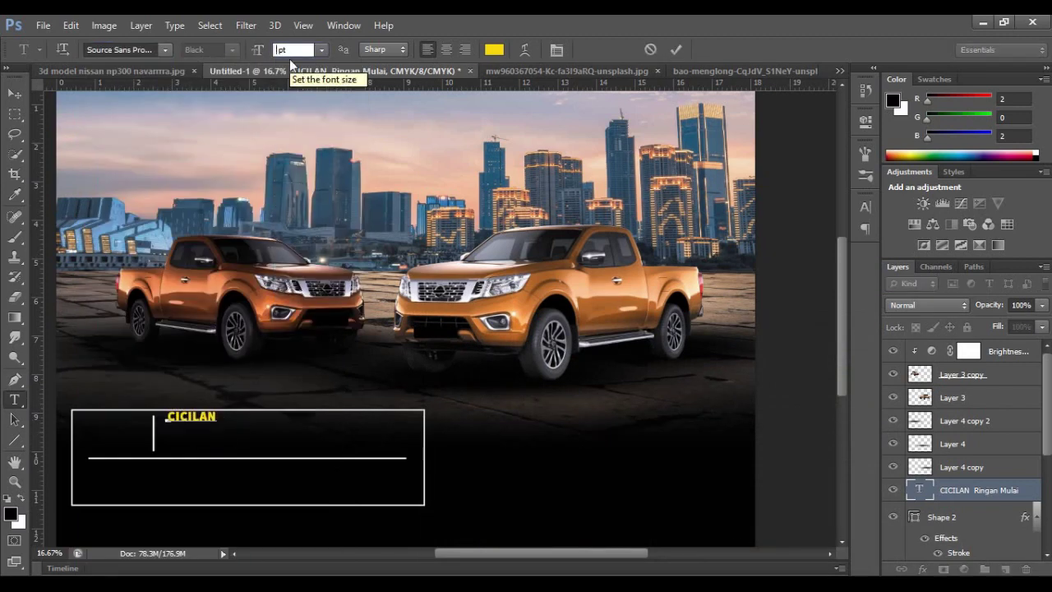
pyautogui.press('Return')
pyautogui.hotkey('ctrl', 'Return')
pyautogui.hotkey('ctrl', 't')
pyautogui.press('Return')
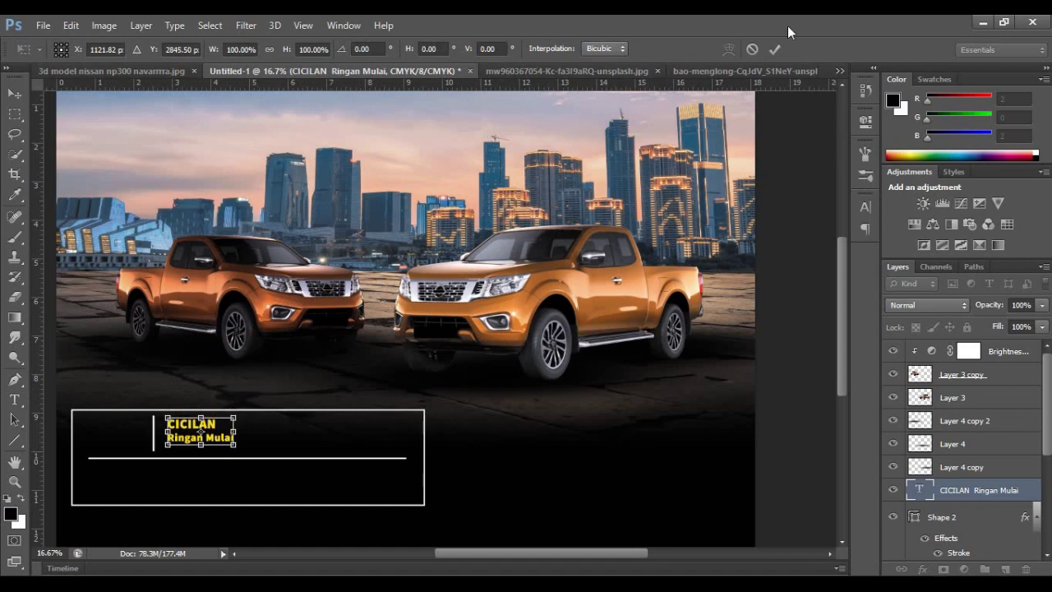
# Add the yellow 'Rp.' text to the right of CICILAN.
pyautogui.press('t')
pyautogui.click(250, 416)
pyautogui.write('Rp.')
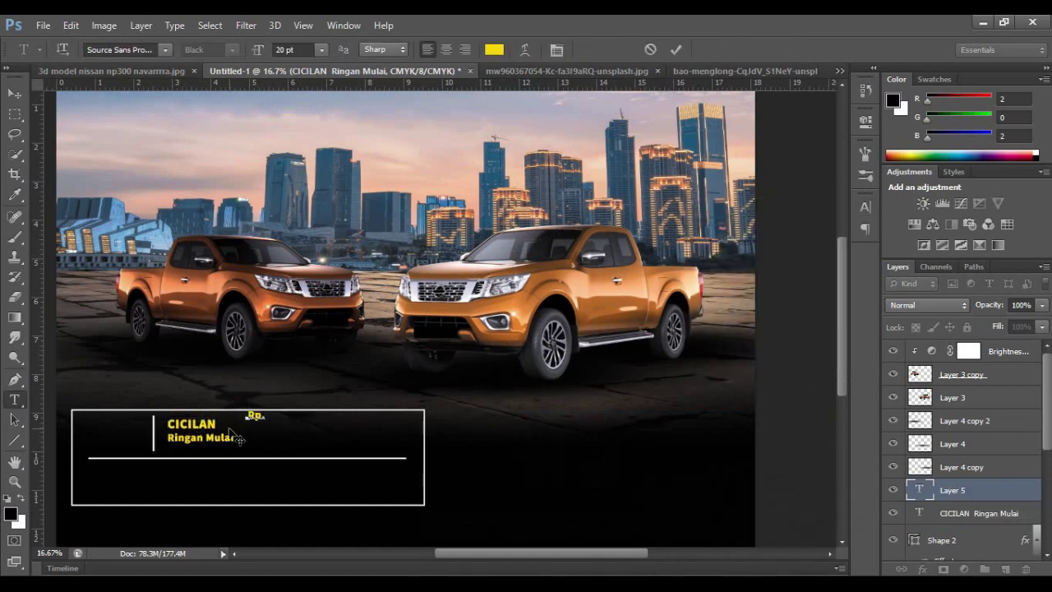
pyautogui.hotkey('ctrl', 'Return')
pyautogui.hotkey('ctrl', 't')
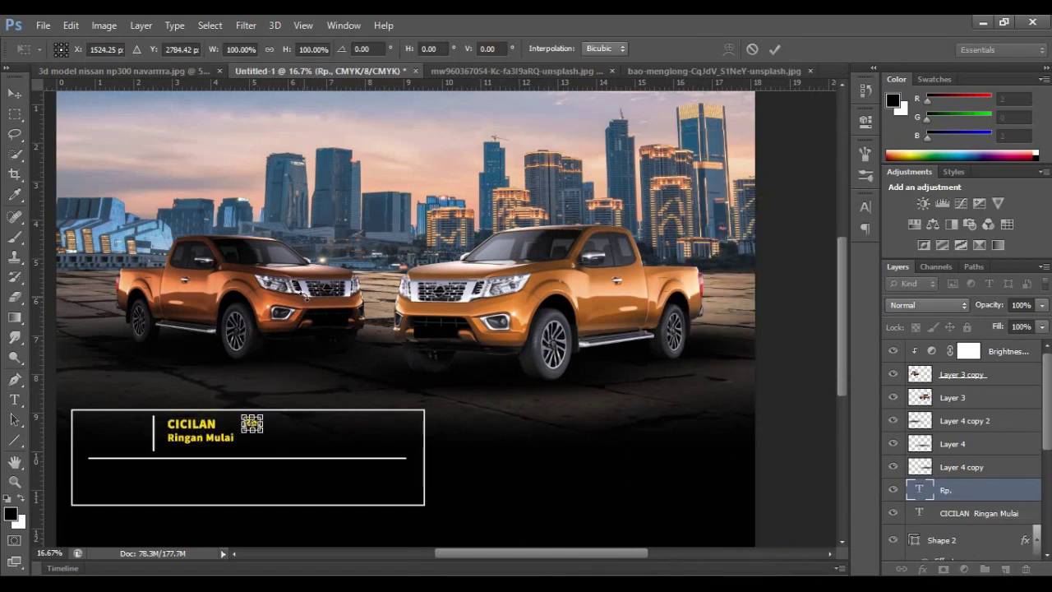
pyautogui.click(775, 48)
# Add a large yellow '8' at 78 pt beside Rp.
pyautogui.click(268, 421)
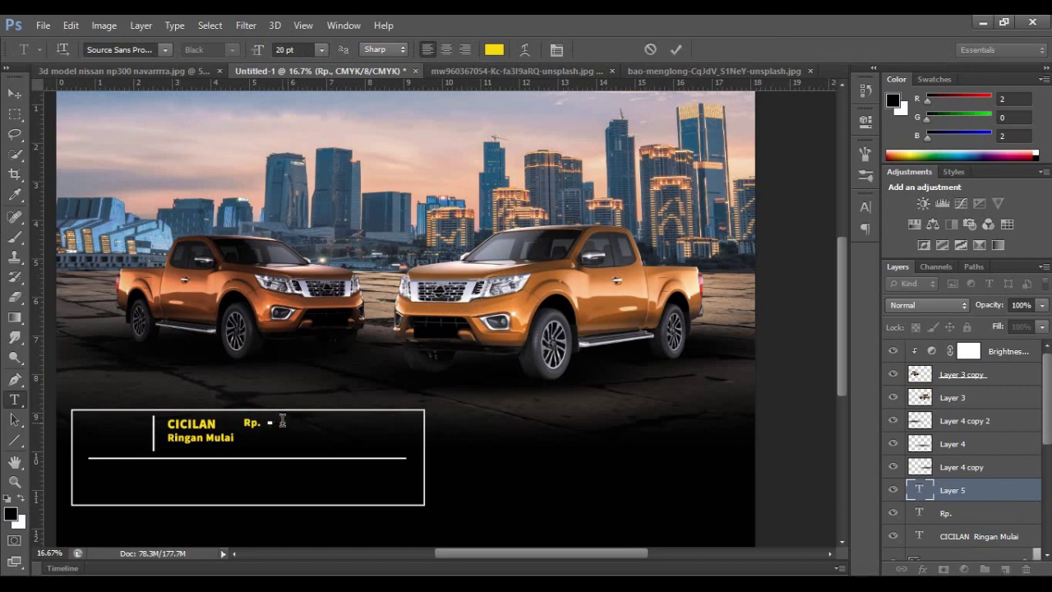
pyautogui.write('8')
pyautogui.click(322, 50)
pyautogui.scroll(6, 321, 50)
pyautogui.write('78')
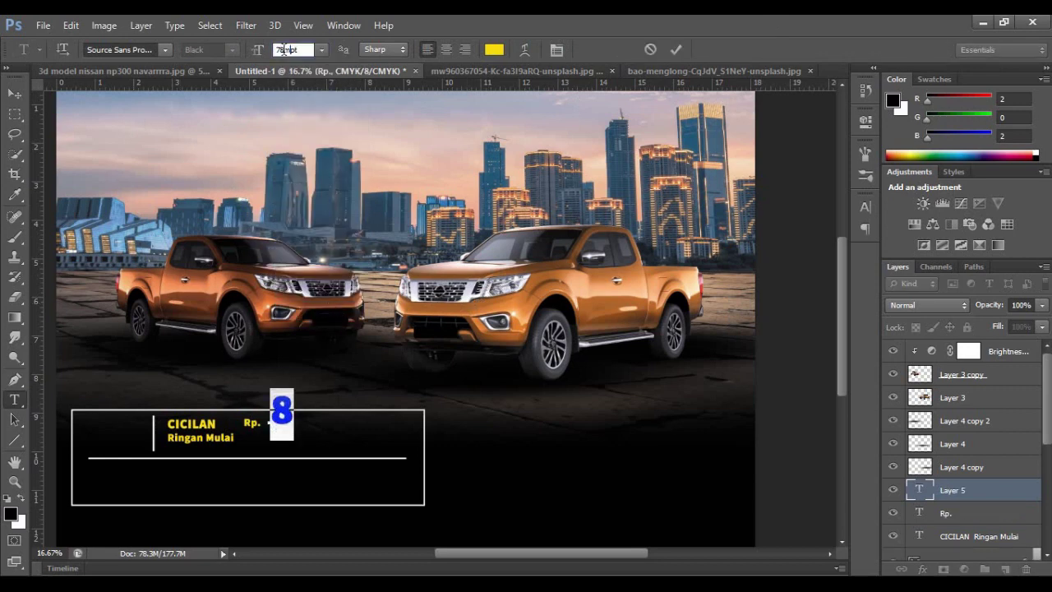
pyautogui.click(676, 50)
pyautogui.hotkey('ctrl', 't')
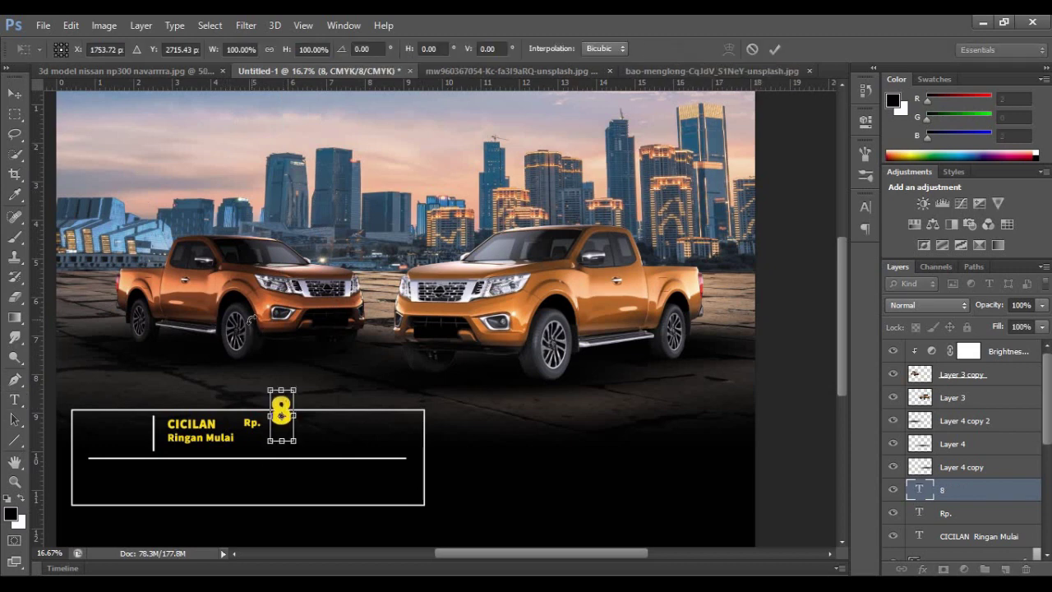
pyautogui.press('Return')
pyautogui.press('t')
pyautogui.click(167, 49)
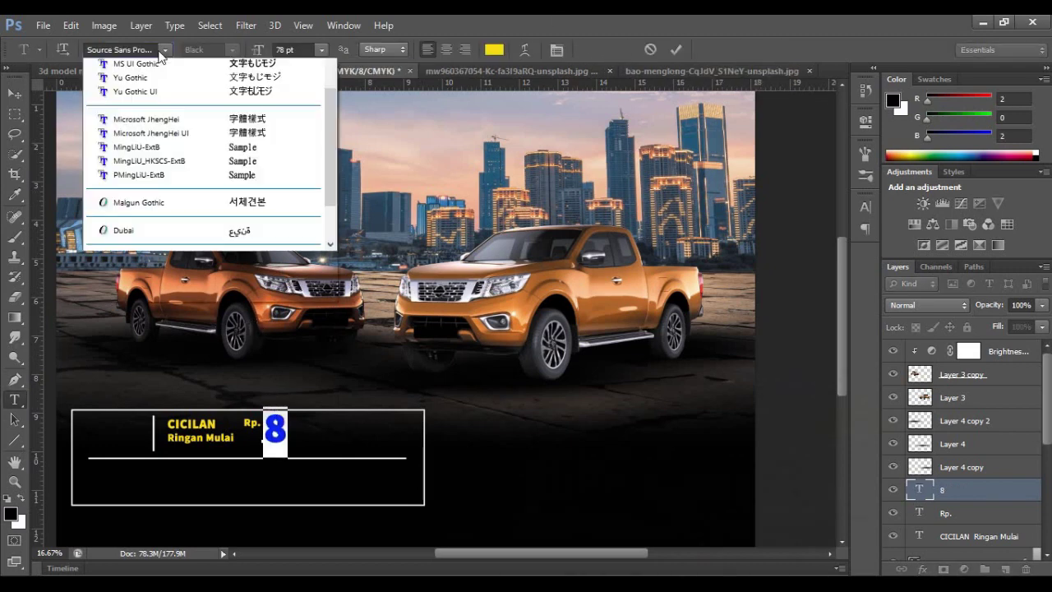
pyautogui.click(168, 49)
pyautogui.click(676, 49)
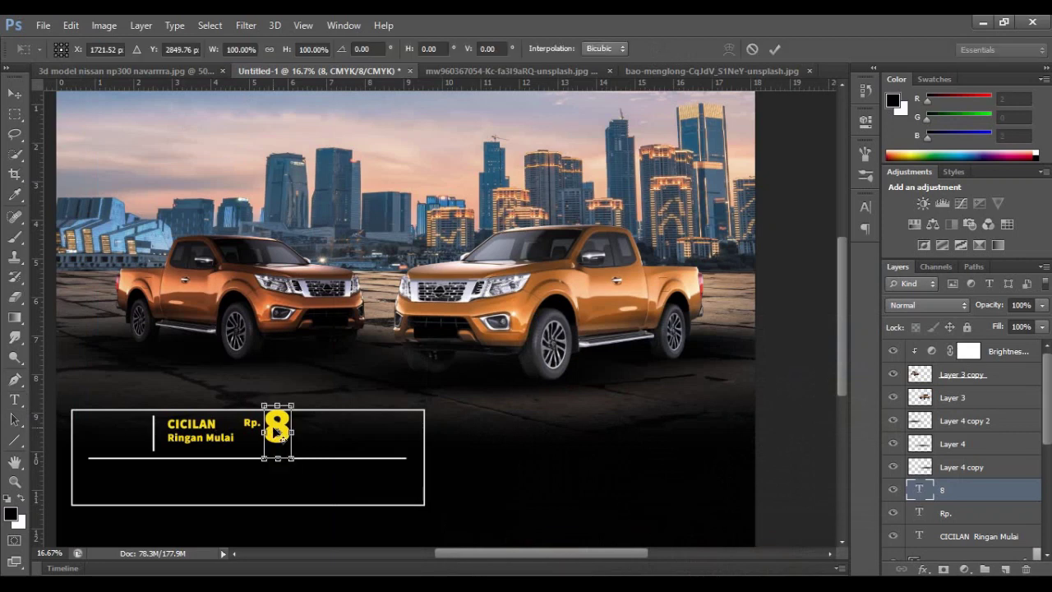
pyautogui.doubleClick(920, 512)
# Add 'Jutaan' right of the 8, nudged left and down into place.
pyautogui.click(298, 436)
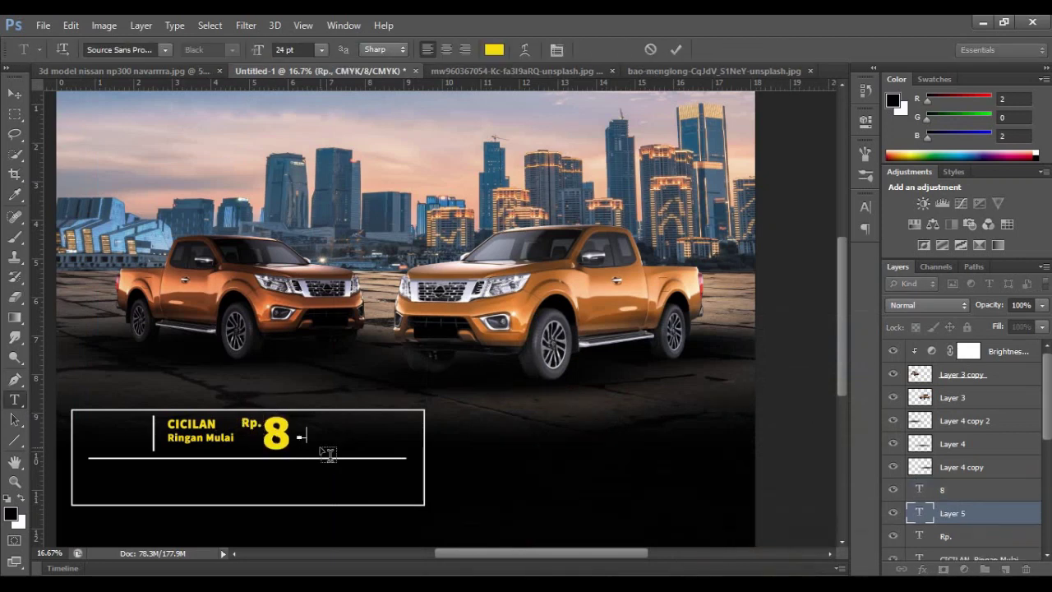
pyautogui.write('Jutaan')
pyautogui.click(556, 49)
pyautogui.click(676, 49)
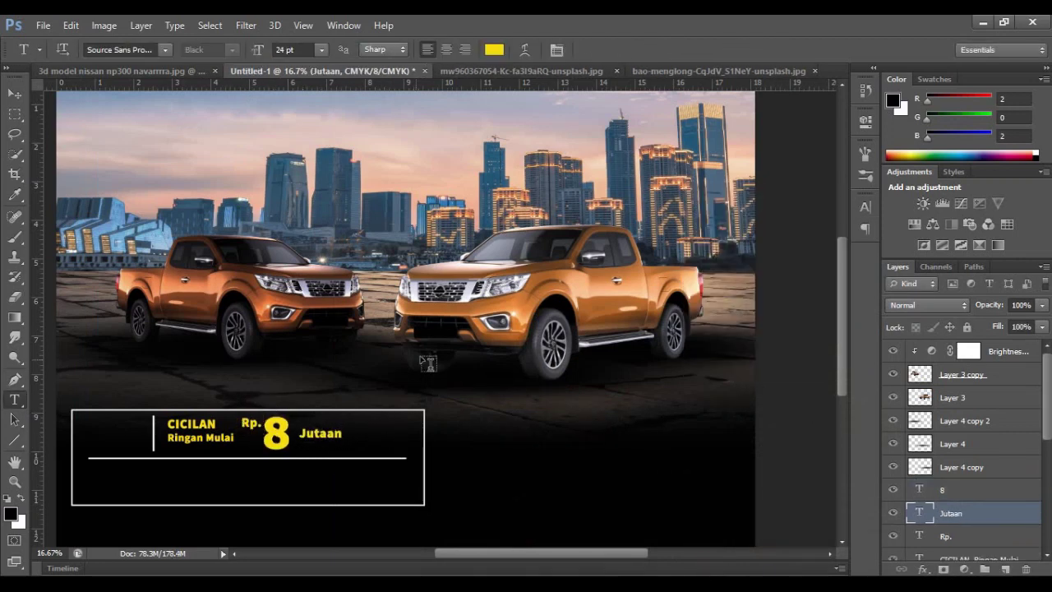
pyautogui.hotkey('ctrl', 't')
pyautogui.press('Left')
pyautogui.press('Left')
pyautogui.press('Left')
pyautogui.press('Down')
pyautogui.press('Down')
pyautogui.press('Down')
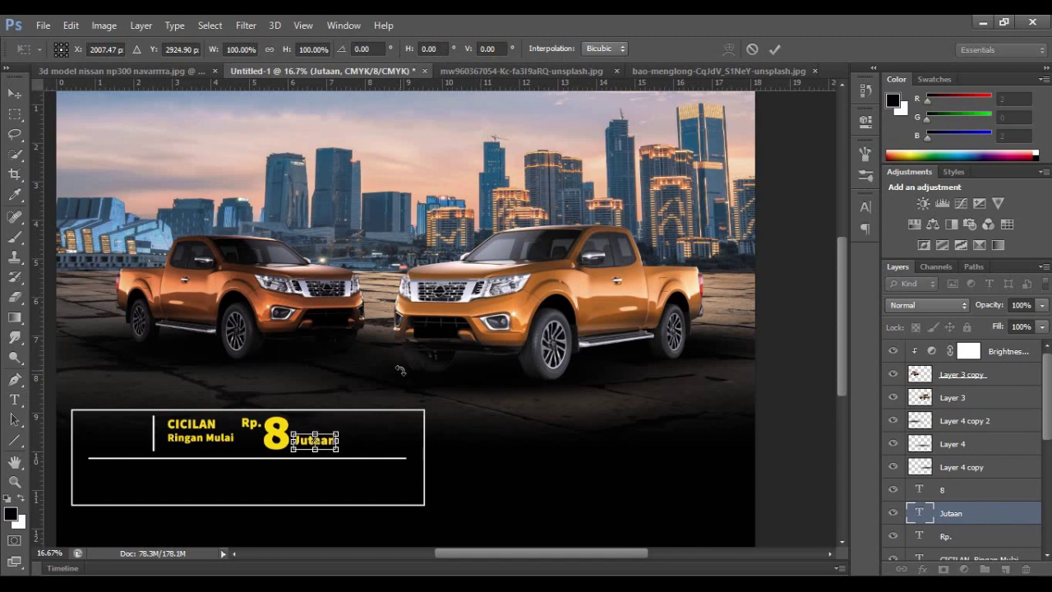
pyautogui.press('Return')
pyautogui.scroll(-1, 163, 413)
pyautogui.click(163, 413)
# Duplicate the divider and CICILAN text, rewriting the copy as 'Bunga Hingga 3 Tahun'.
pyautogui.moveTo(153, 386); pyautogui.dragTo(347, 395)
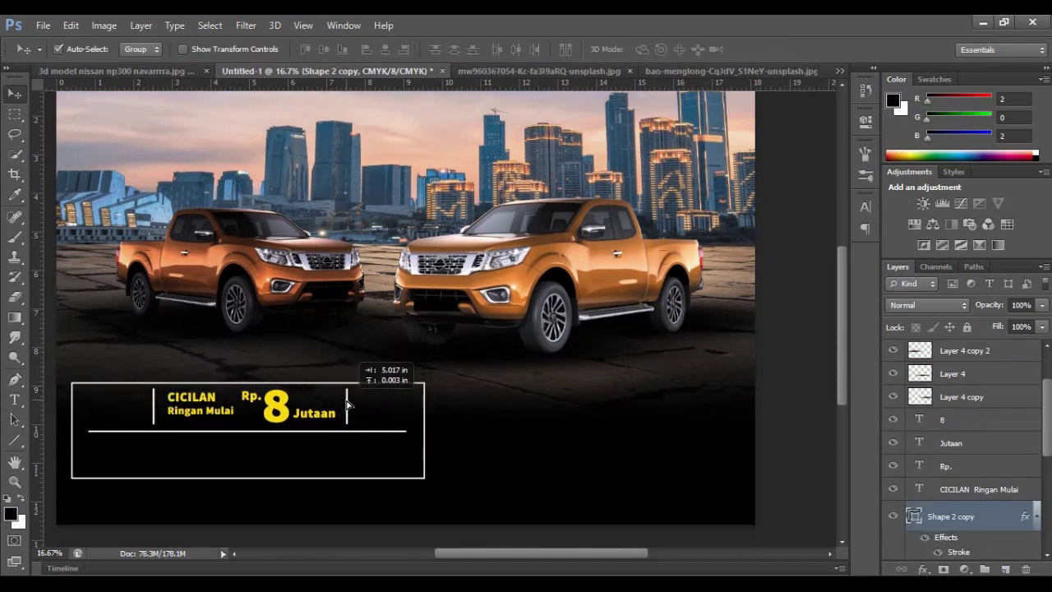
pyautogui.moveTo(201, 401); pyautogui.dragTo(391, 401)
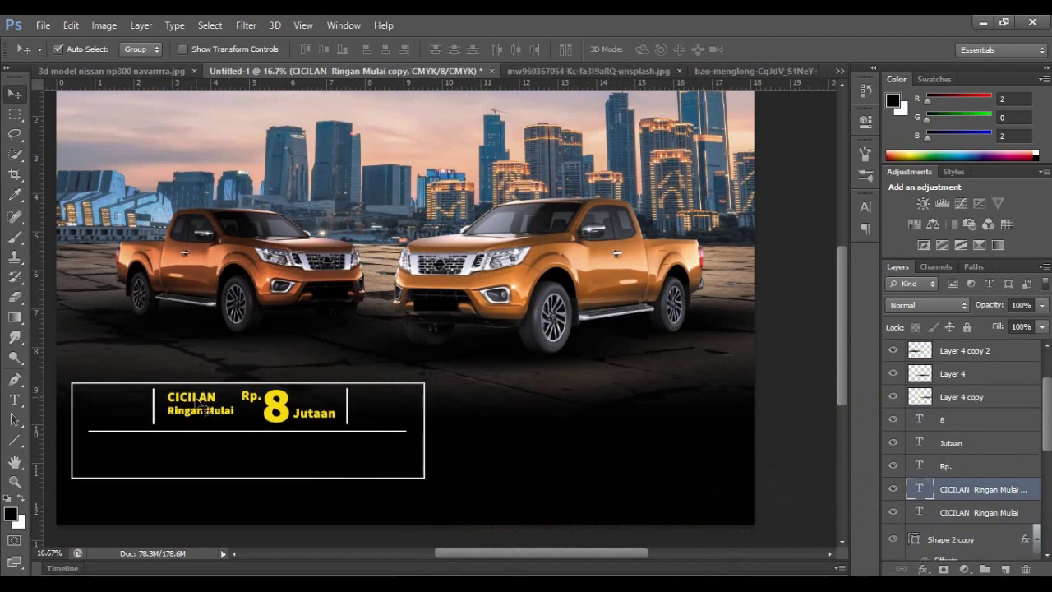
pyautogui.doubleClick(393, 401)
pyautogui.hotkey('ctrl', 'a')
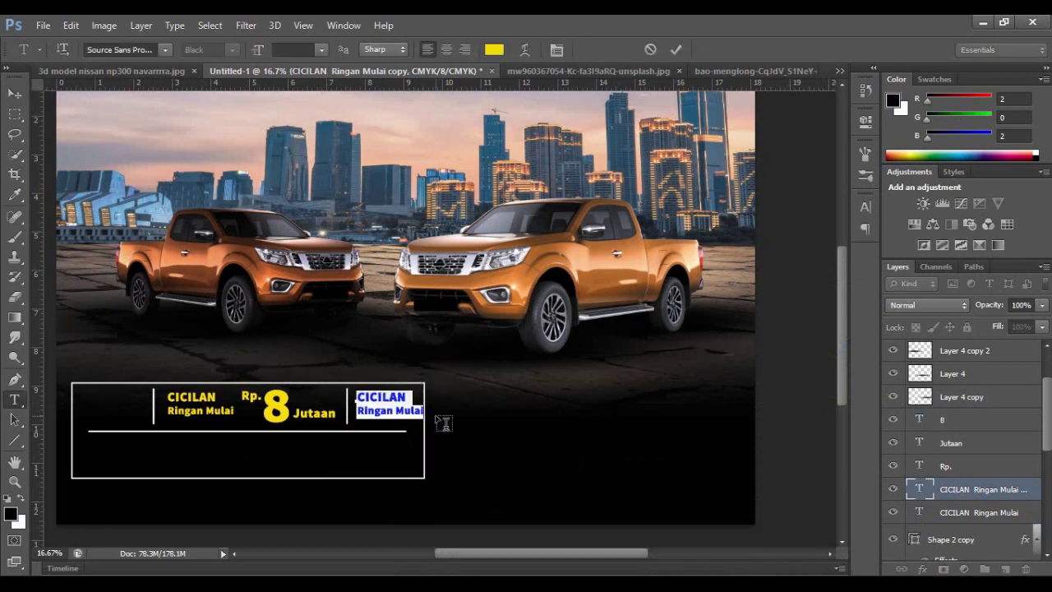
pyautogui.write('Bunga')
pyautogui.press('Return')
pyautogui.write('Hingga 3 Tahun')
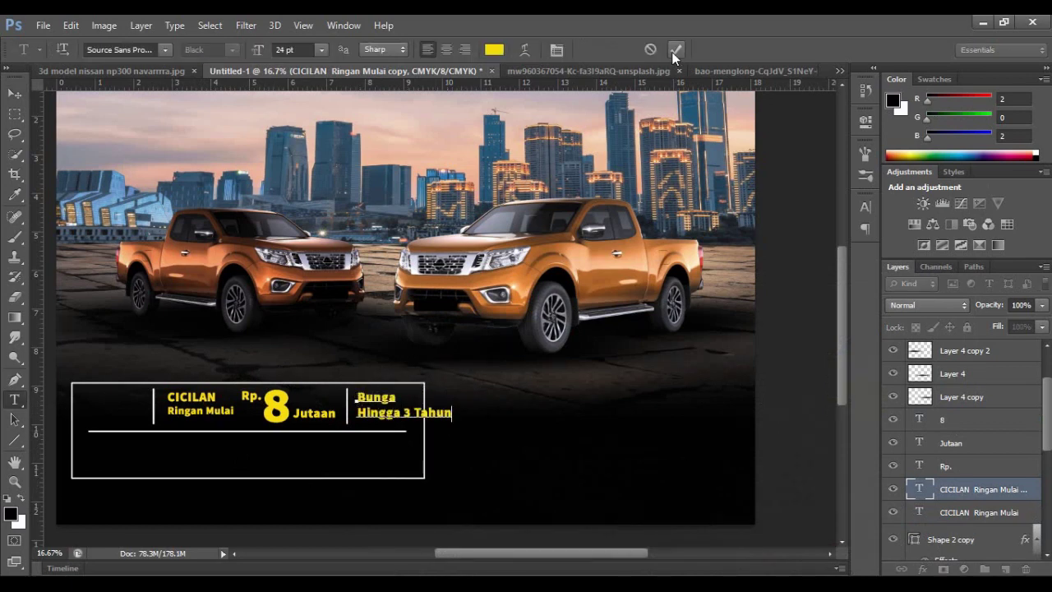
pyautogui.click(674, 49)
# Widen the outline box and horizontal line to fit the new text.
pyautogui.press('v')
pyautogui.click(260, 383)
pyautogui.hotkey('ctrl', 't')
pyautogui.moveTo(425, 430)
pyautogui.mouseDown()
pyautogui.moveTo(459, 430)
pyautogui.moveTo(443, 430)
pyautogui.mouseUp()
pyautogui.press('Return')
pyautogui.click(329, 432)
pyautogui.hotkey('ctrl', 't')
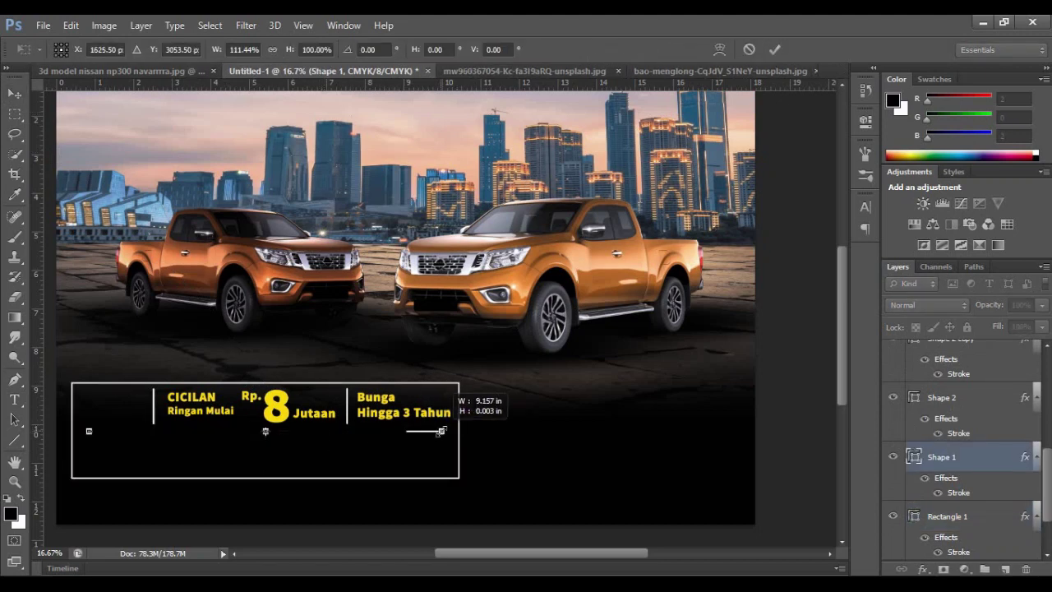
pyautogui.click(774, 49)
# Make 'Hingga 3 Tahun' 20 pt and the text colour white (#ffffff).
pyautogui.click(393, 415)
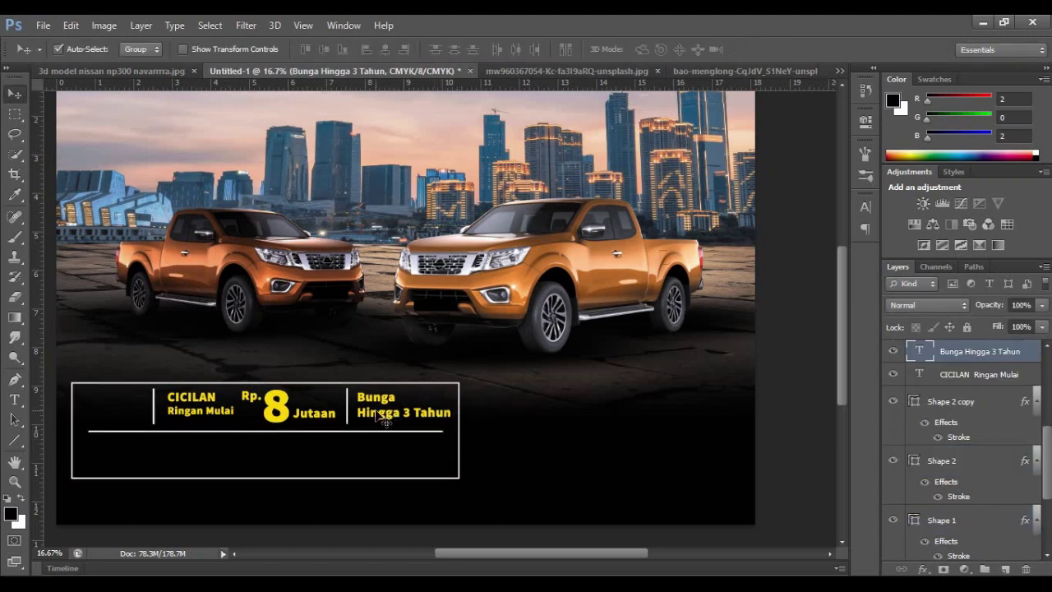
pyautogui.press('t')
pyautogui.moveTo(356, 412); pyautogui.dragTo(451, 413)
pyautogui.click(322, 49)
pyautogui.click(288, 50)
pyautogui.write('20')
pyautogui.press('Return')
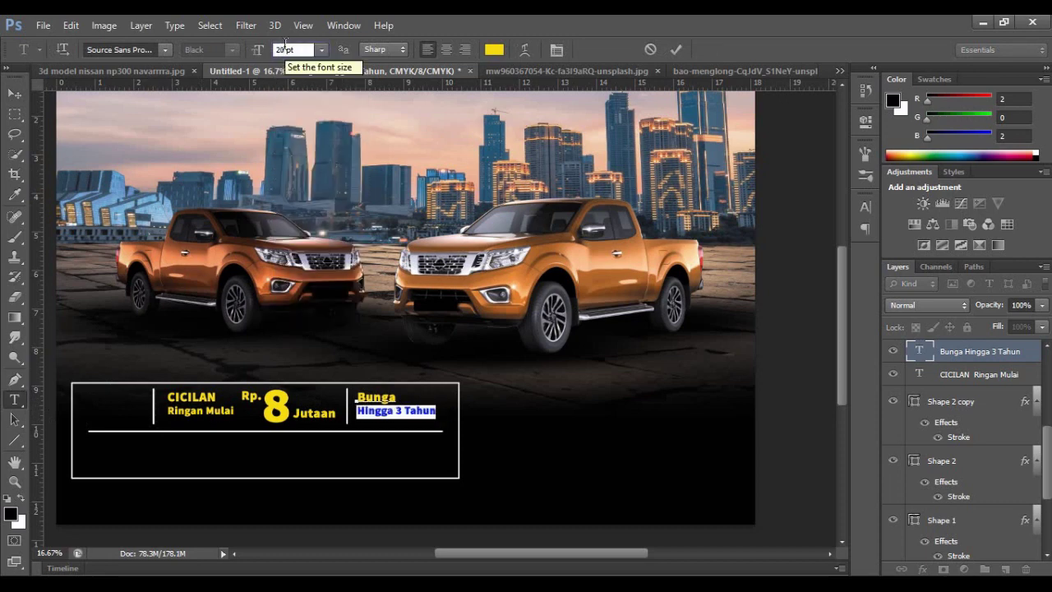
pyautogui.click(494, 49)
pyautogui.moveTo(823, 434); pyautogui.dragTo(859, 436)
pyautogui.write('ffffff')
pyautogui.click(938, 214)
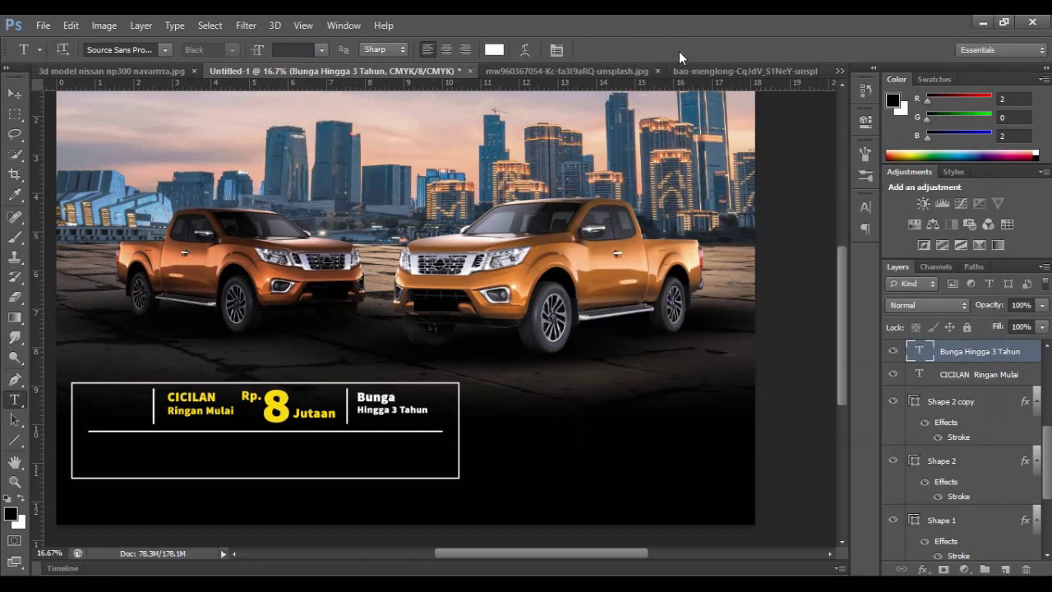
# Duplicate the yellow number to the promo box's right and skew it to slant right.
pyautogui.press('v')
pyautogui.moveTo(276, 405); pyautogui.dragTo(458, 403)
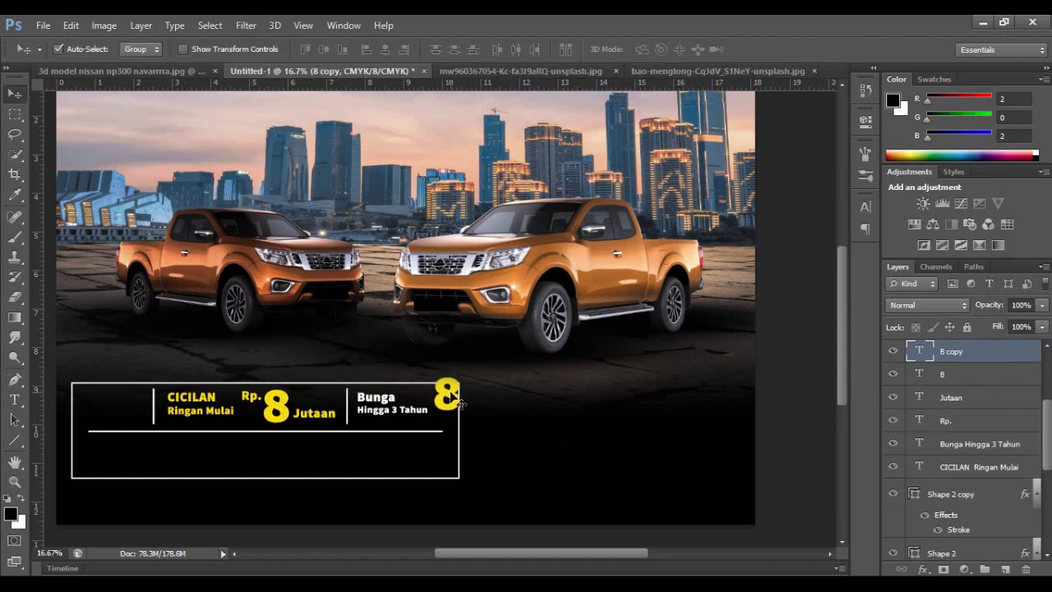
pyautogui.hotkey('ctrl', 't')
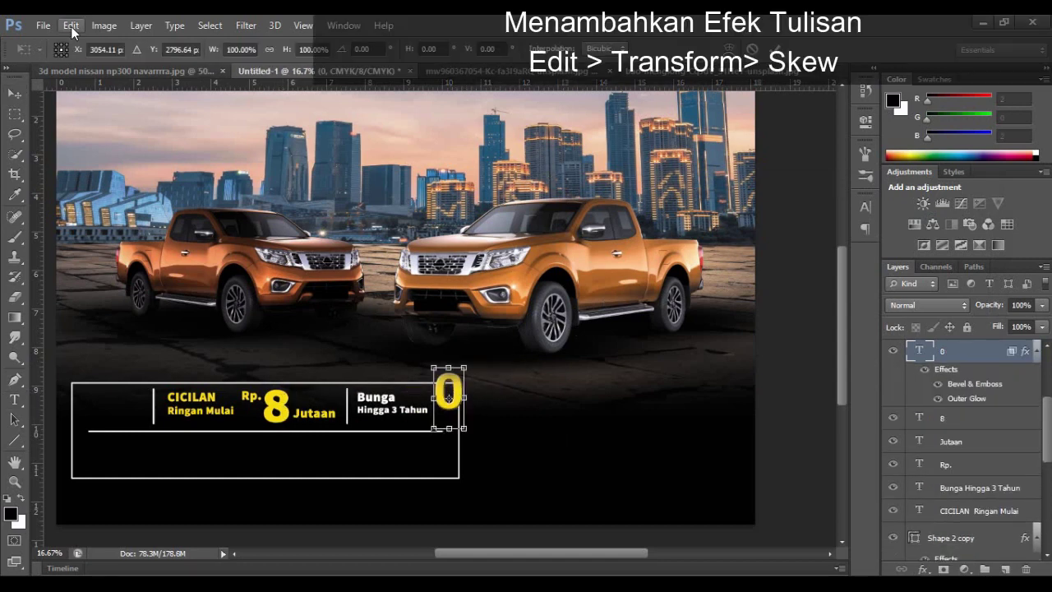
pyautogui.click(70, 25)
pyautogui.moveTo(123, 312)
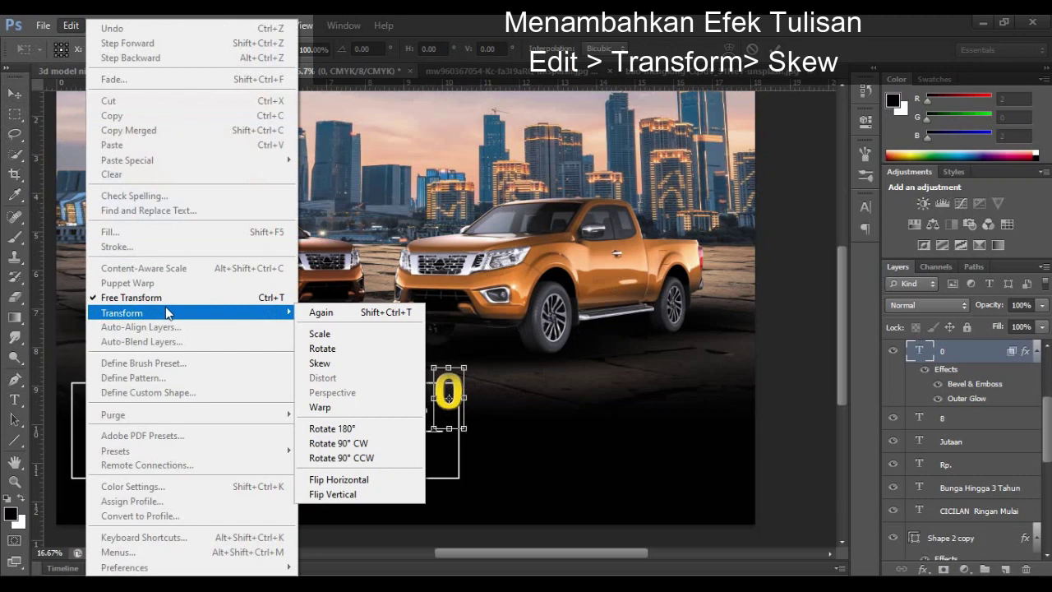
pyautogui.click(329, 362)
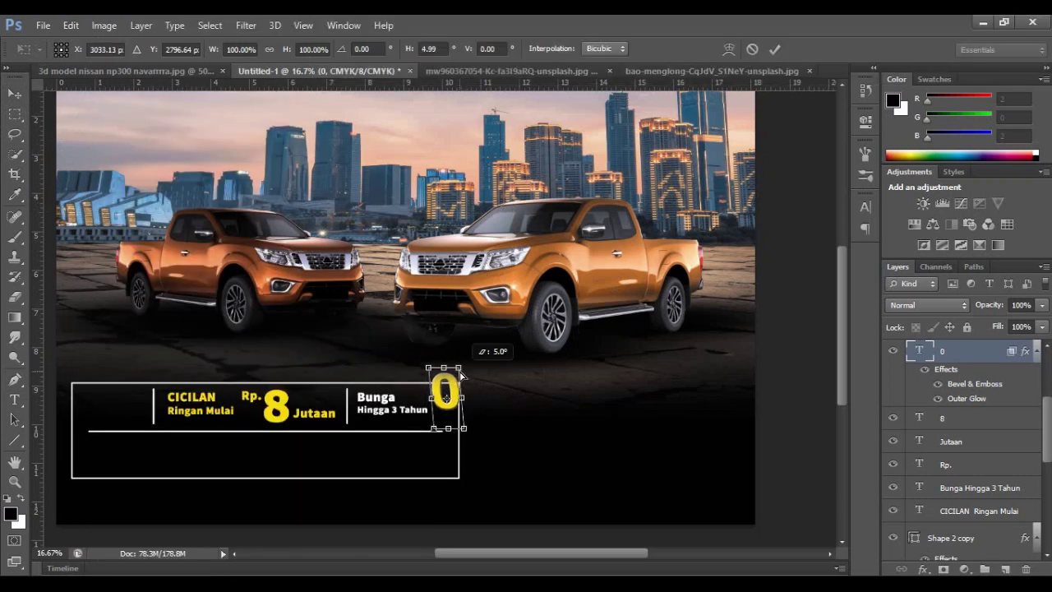
pyautogui.moveTo(466, 371); pyautogui.dragTo(505, 391)
pyautogui.press('Return')
# Duplicate the slanted 0, turn the copy into a 36 pt '%', and move it beside the 0.
pyautogui.hotkey('ctrl', 'j')
pyautogui.press('t')
pyautogui.doubleClick(493, 390)
pyautogui.write('5')
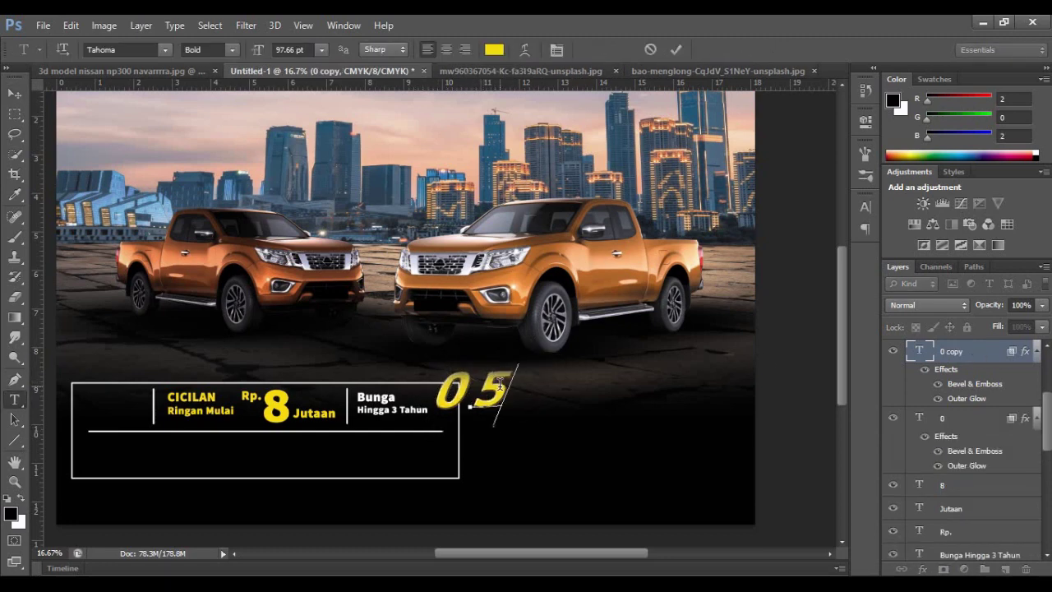
pyautogui.press('BackSpace')
pyautogui.write('%')
pyautogui.hotkey('ctrl', 'a')
pyautogui.click(321, 50)
pyautogui.click(327, 265)
pyautogui.hotkey('ctrl', 'Return')
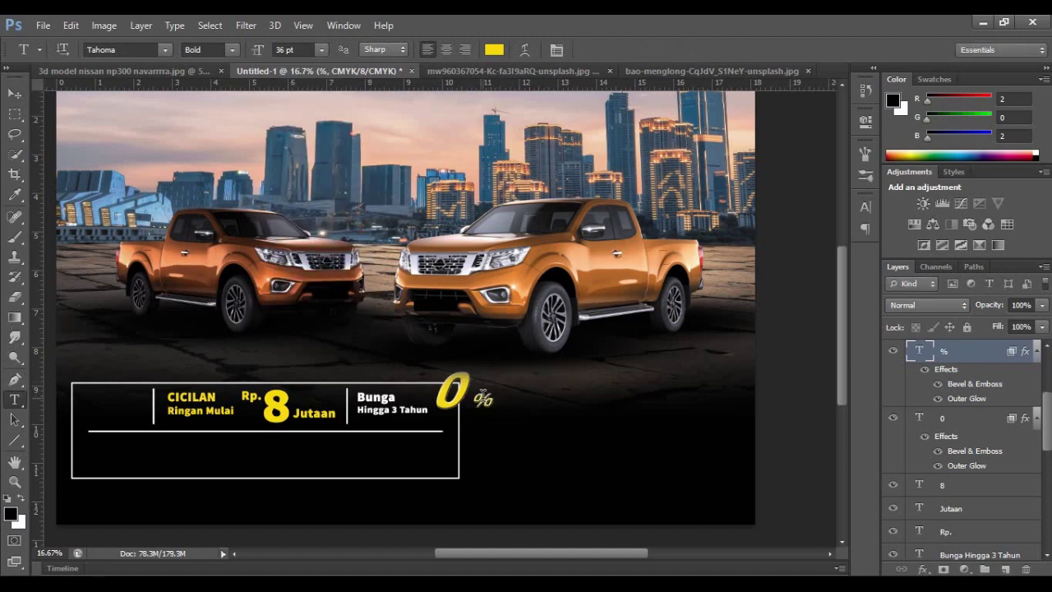
pyautogui.moveTo(483, 399); pyautogui.dragTo(483, 383)
# Recolour the 0 orange, set it to 105 pt, and nudge it next to the %.
pyautogui.doubleClick(452, 390)
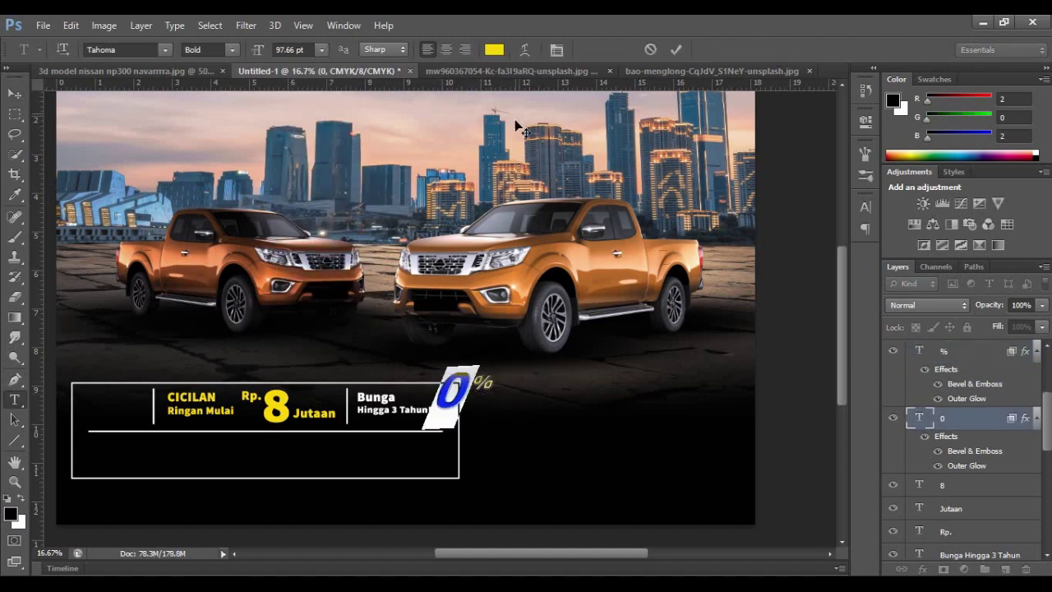
pyautogui.click(494, 49)
pyautogui.click(940, 211)
pyautogui.click(676, 50)
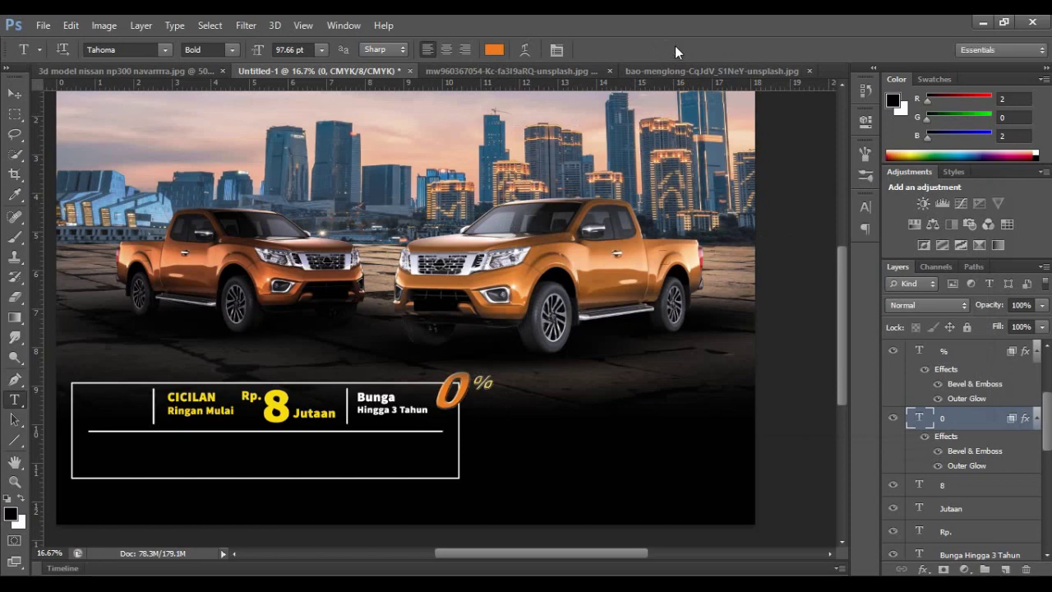
pyautogui.doubleClick(446, 390)
pyautogui.click(288, 49)
pyautogui.write('105')
pyautogui.press('Return')
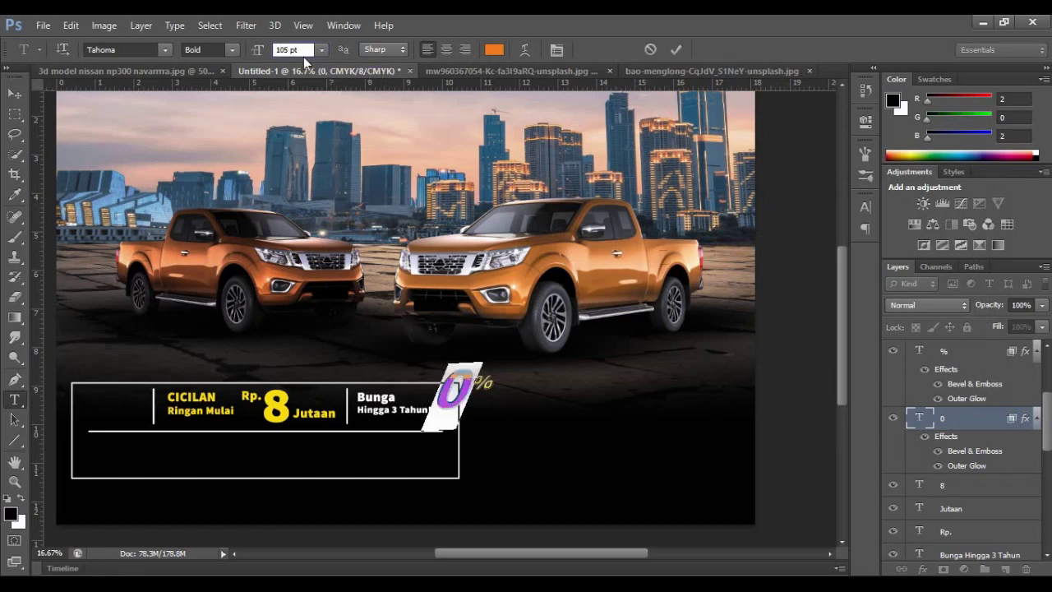
pyautogui.hotkey('ctrl', 'Return')
pyautogui.moveTo(458, 391); pyautogui.dragTo(456, 397)
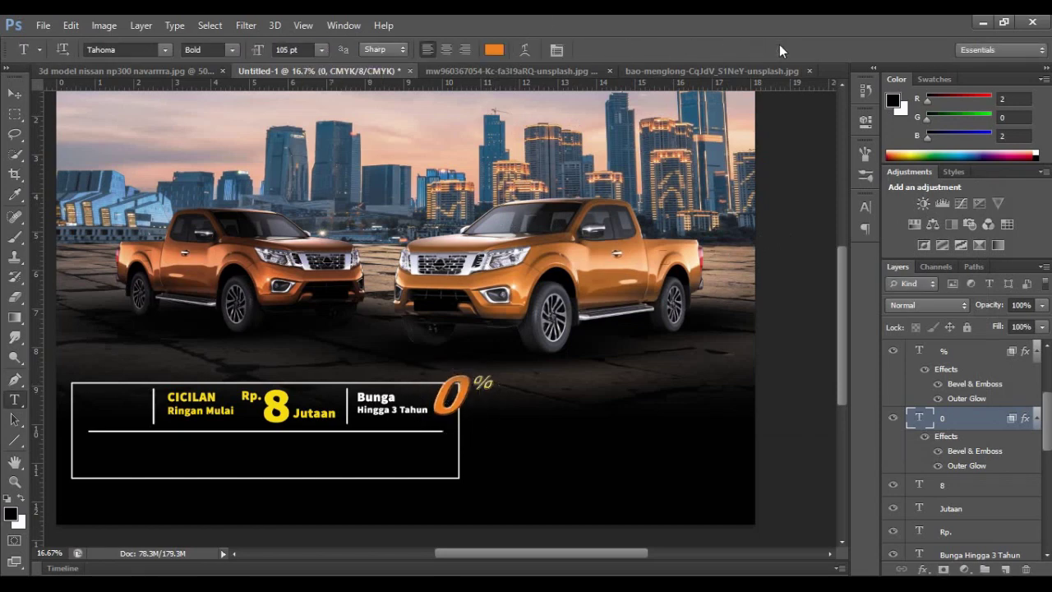
# Re-commit the % layer's transform and duplicate the CICILAN text below the divider.
pyautogui.hotkey('alt', ']')
pyautogui.hotkey('ctrl', 't')
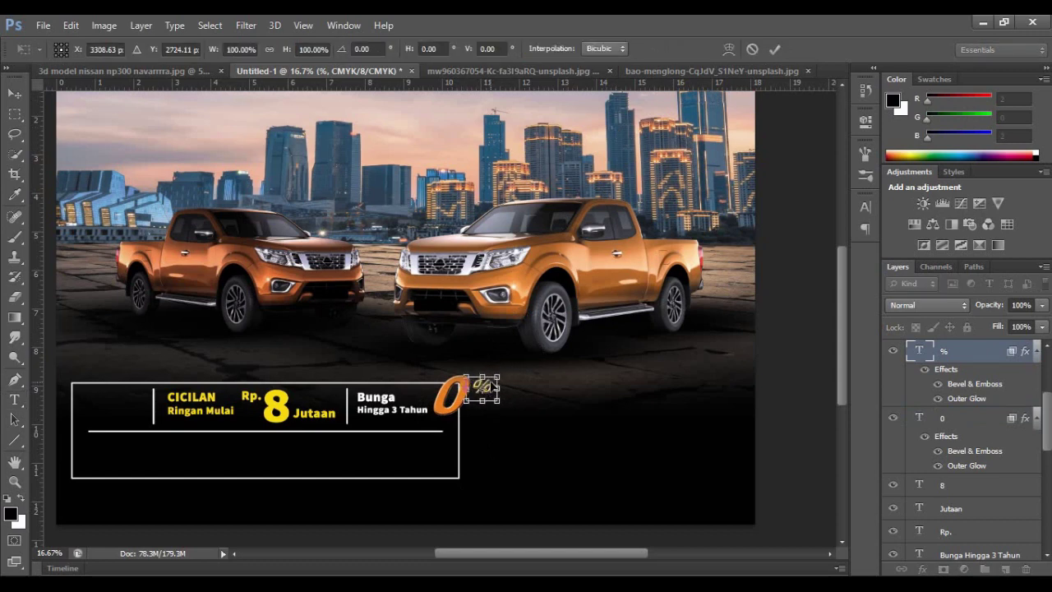
pyautogui.click(775, 50)
pyautogui.moveTo(189, 403)
pyautogui.mouseDown()
pyautogui.moveTo(119, 452)
pyautogui.moveTo(169, 462)
pyautogui.mouseUp()
# Retype the copy as GRATIS PERAWATAN with a '50.000 km / 4 Tahun' line, aligned to the box's left edge.
pyautogui.press('t')
pyautogui.doubleClick(115, 446)
pyautogui.write('GRATIS PERAWATAN')
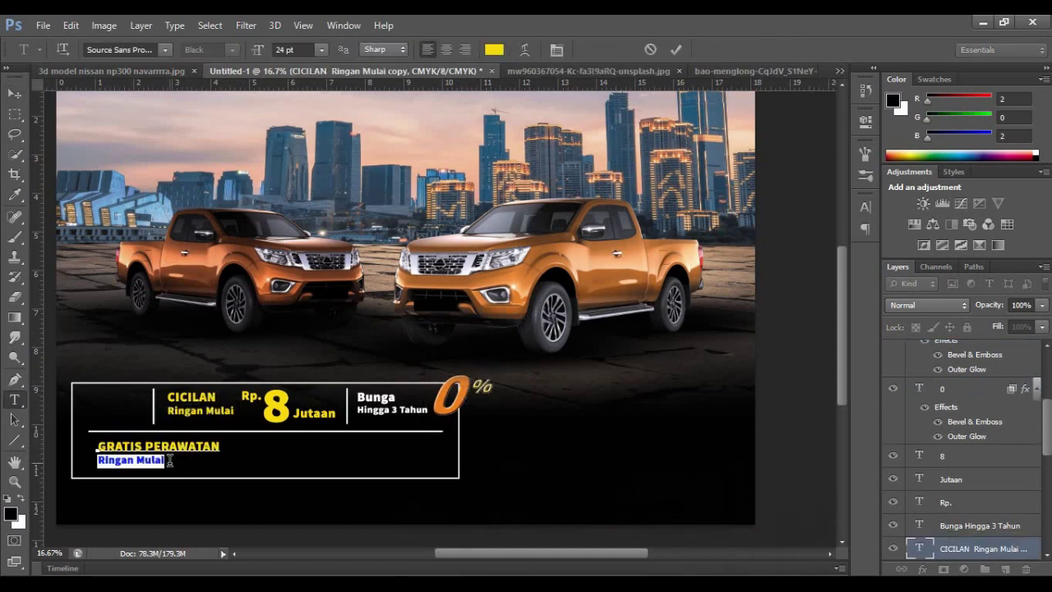
pyautogui.press('BackSpace')
pyautogui.write('t 50.000 km / 4 Tahun')
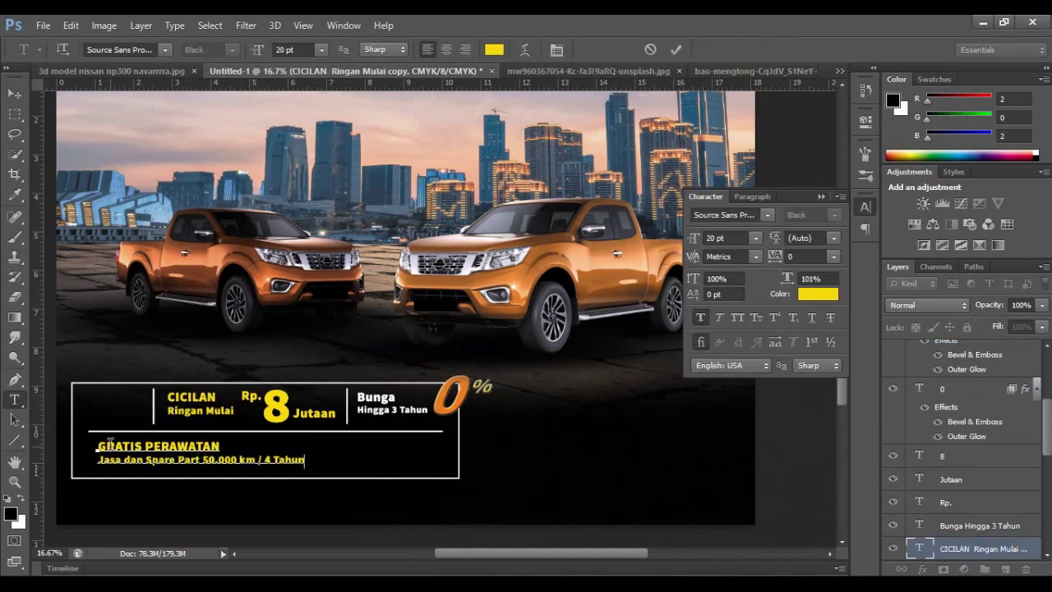
pyautogui.hotkey('ctrl', 'Return')
pyautogui.hotkey('ctrl', 't')
pyautogui.moveTo(178, 433); pyautogui.dragTo(161, 435)
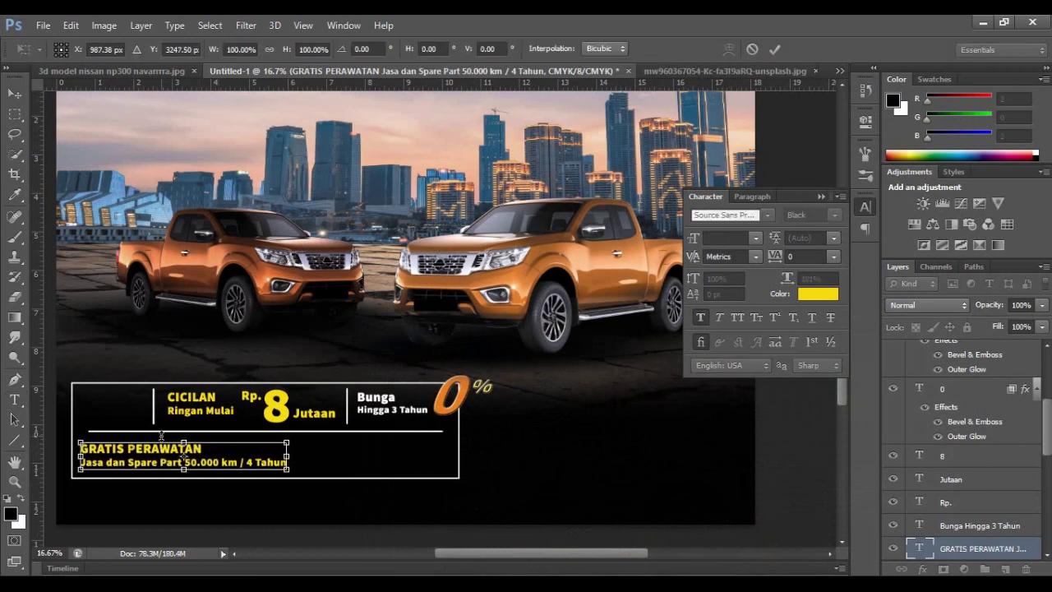
pyautogui.press('Return')
# Make the offer text white and place a copy of the vertical divider in the lower row.
pyautogui.click(494, 50)
pyautogui.click(939, 214)
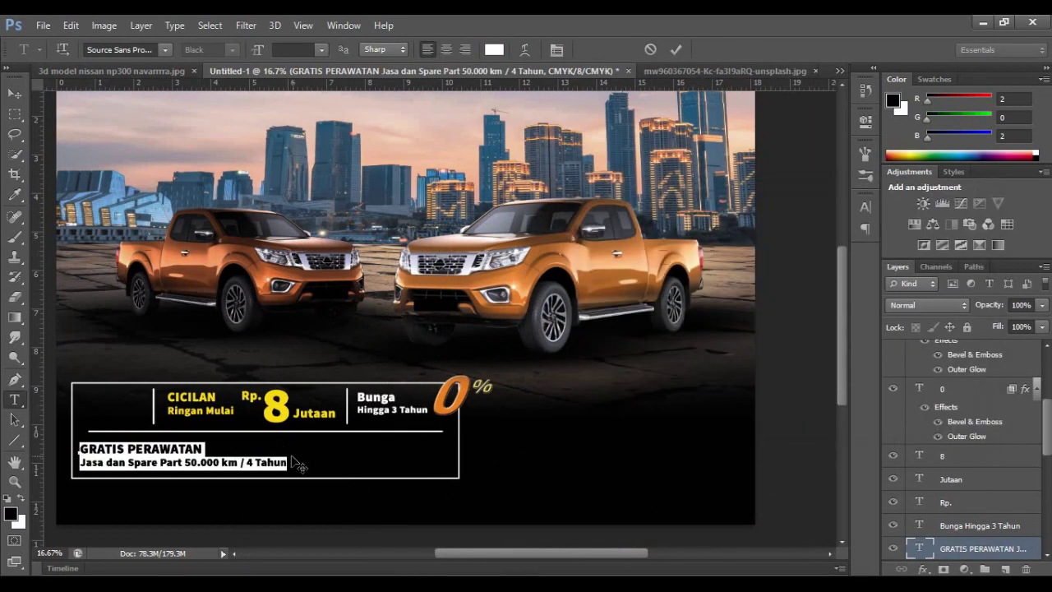
pyautogui.click(675, 49)
pyautogui.press('v')
pyautogui.click(349, 415)
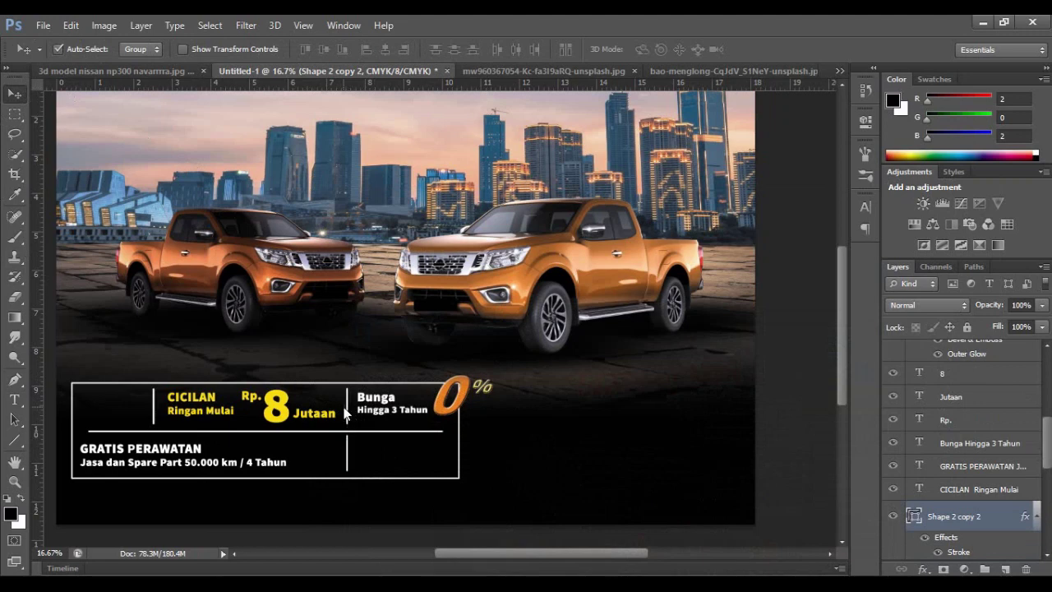
# Duplicate the offer into the right section as GRATIS ASURANSI with a smaller 'Selama 1 Tahun' line.
pyautogui.moveTo(206, 450); pyautogui.dragTo(486, 447)
pyautogui.press('t')
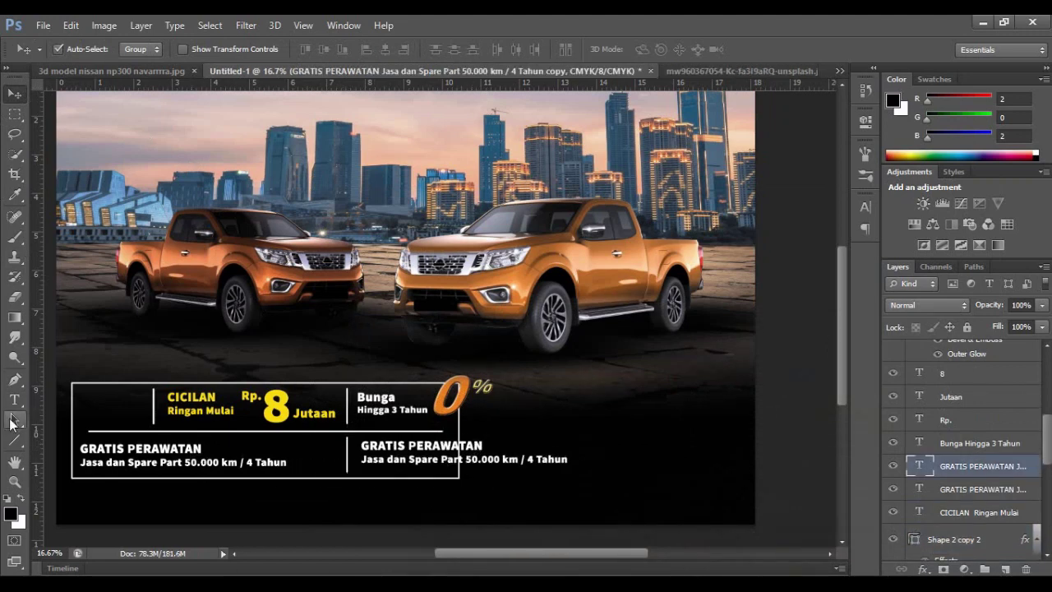
pyautogui.moveTo(362, 444); pyautogui.dragTo(570, 460)
pyautogui.write('GRATIS')
pyautogui.press('Return')
pyautogui.write('ASURANSI')
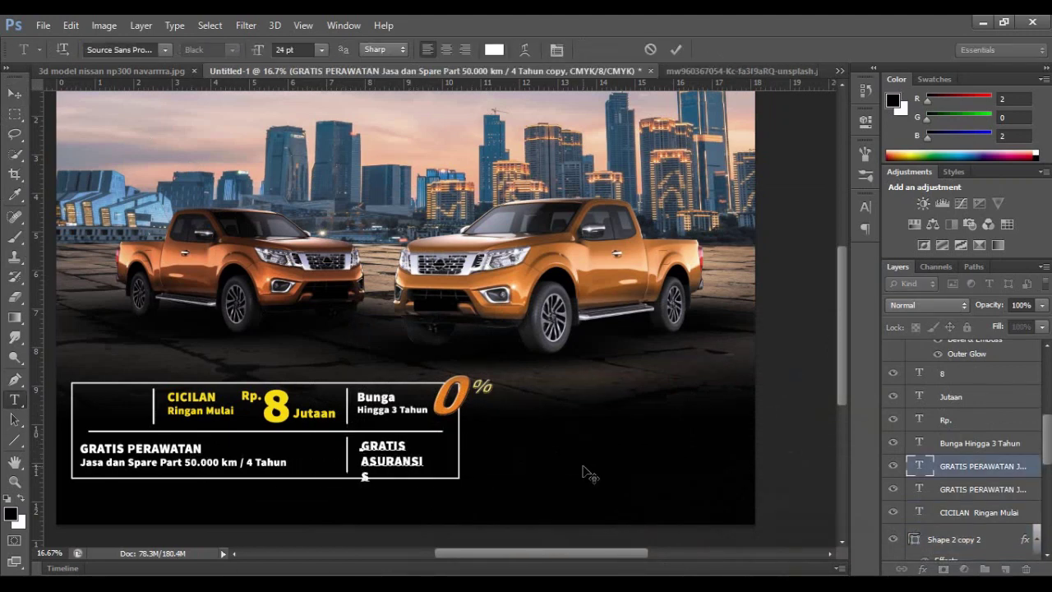
pyautogui.moveTo(361, 468); pyautogui.dragTo(458, 479)
pyautogui.click(321, 49)
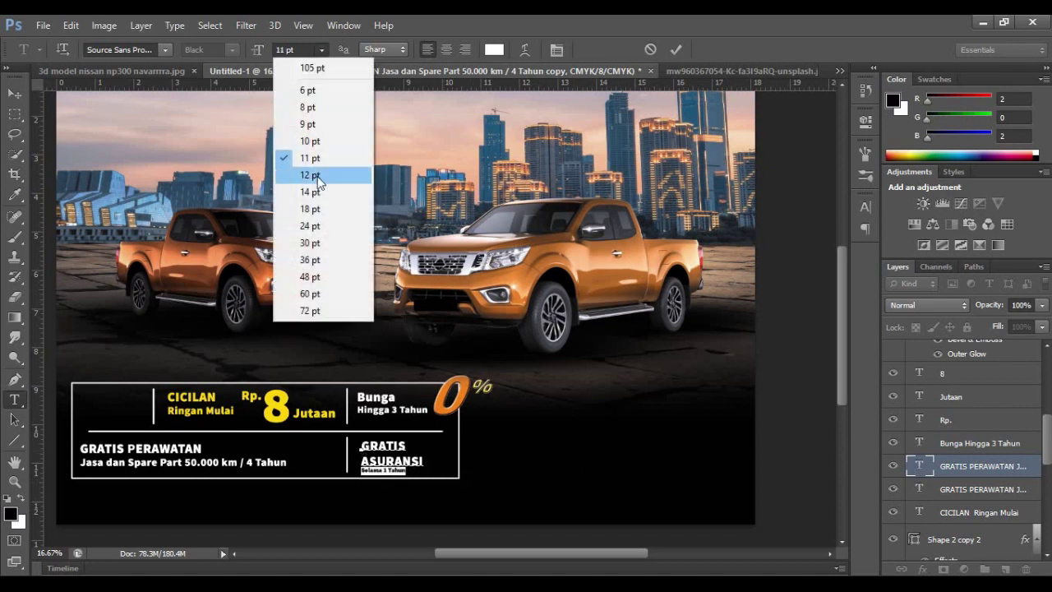
pyautogui.click(313, 295)
pyautogui.click(675, 50)
pyautogui.hotkey('ctrl', 't')
pyautogui.moveTo(390, 429); pyautogui.dragTo(386, 425)
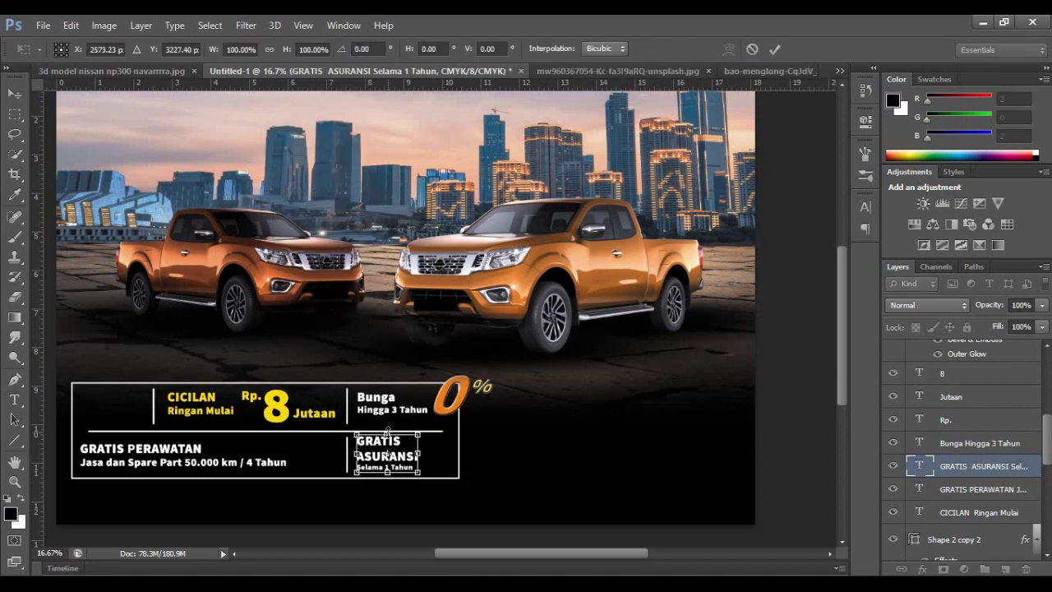
pyautogui.click(774, 50)
# Set the 'Jasa dan Spare Part' line of GRATIS PERAWATAN to 14 pt.
pyautogui.moveTo(79, 462); pyautogui.dragTo(288, 463)
pyautogui.click(321, 50)
pyautogui.click(306, 205)
pyautogui.click(321, 50)
pyautogui.click(312, 201)
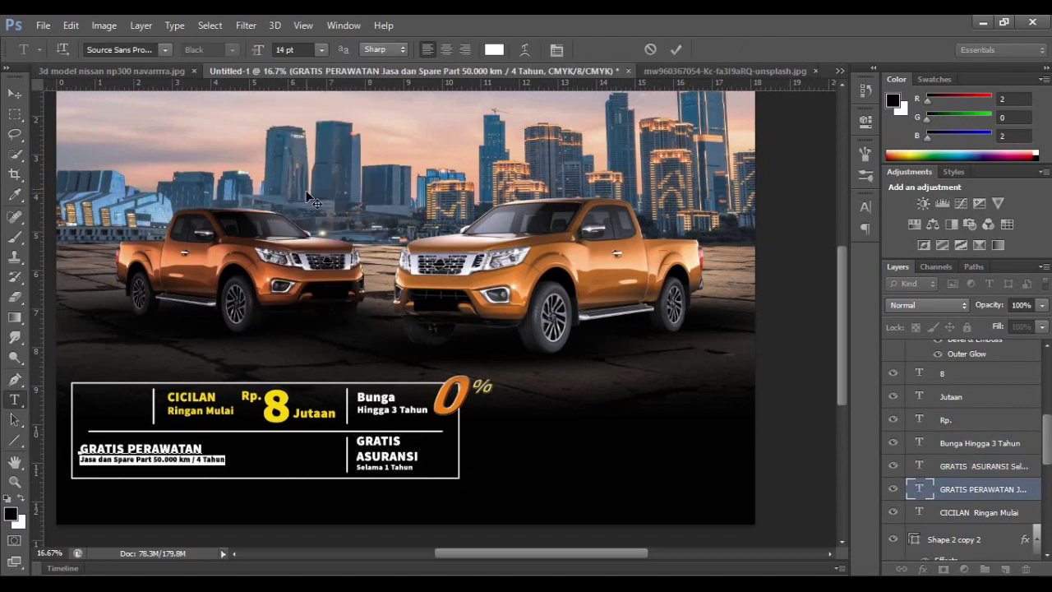
pyautogui.hotkey('ctrl', 'Return')
# Duplicate GRATIS PERAWATAN toward the box middle and clear the copy's text.
pyautogui.moveTo(164, 452); pyautogui.dragTo(321, 452)
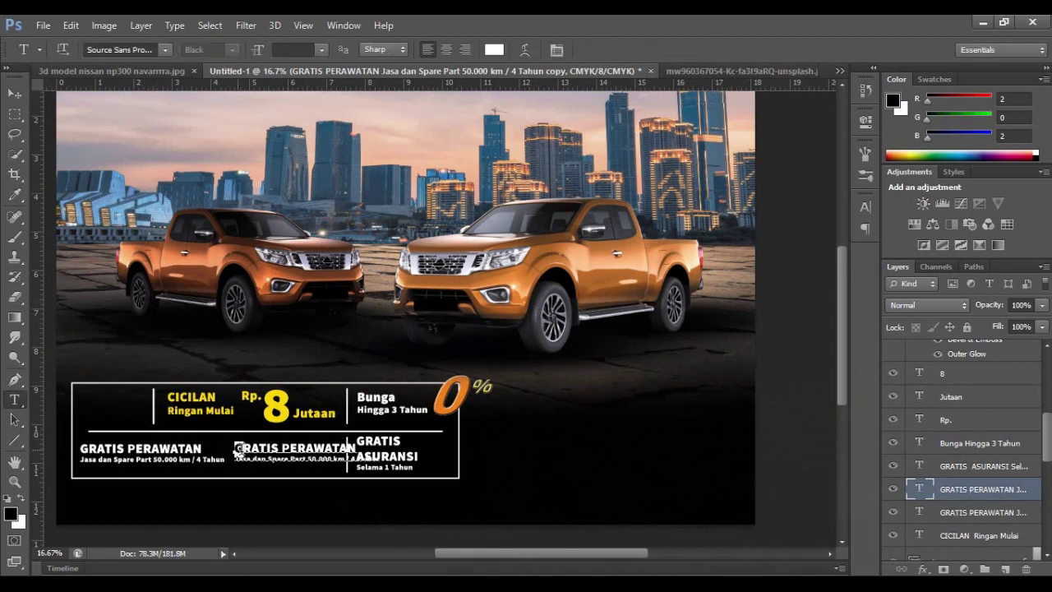
pyautogui.click(238, 452)
pyautogui.hotkey('ctrl', 'a')
pyautogui.press('BackSpace')
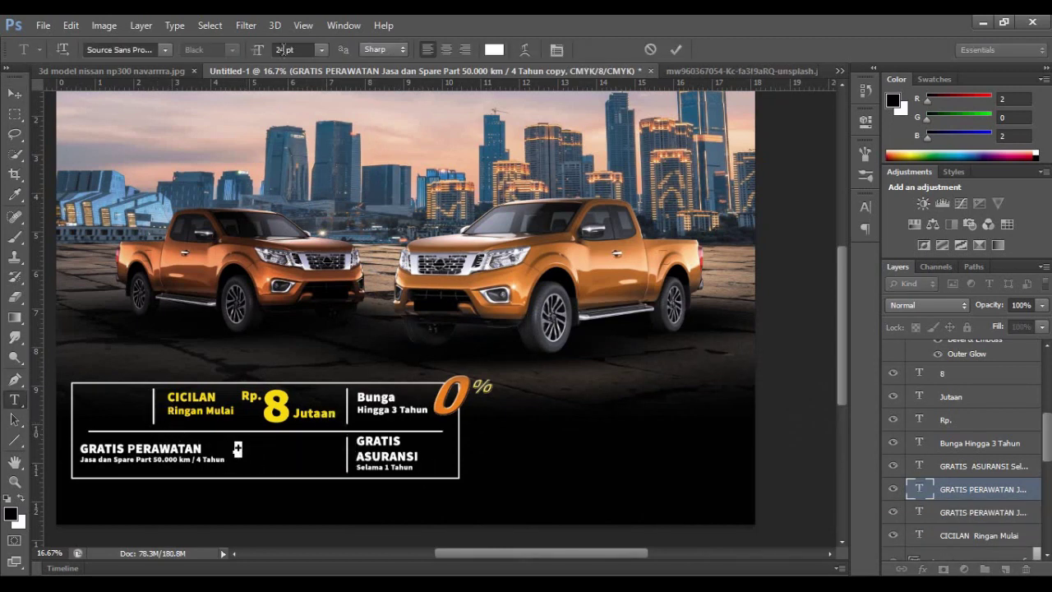
# Change the plus sign's font size and commit it.
pyautogui.doubleClick(282, 49)
pyautogui.write('3')
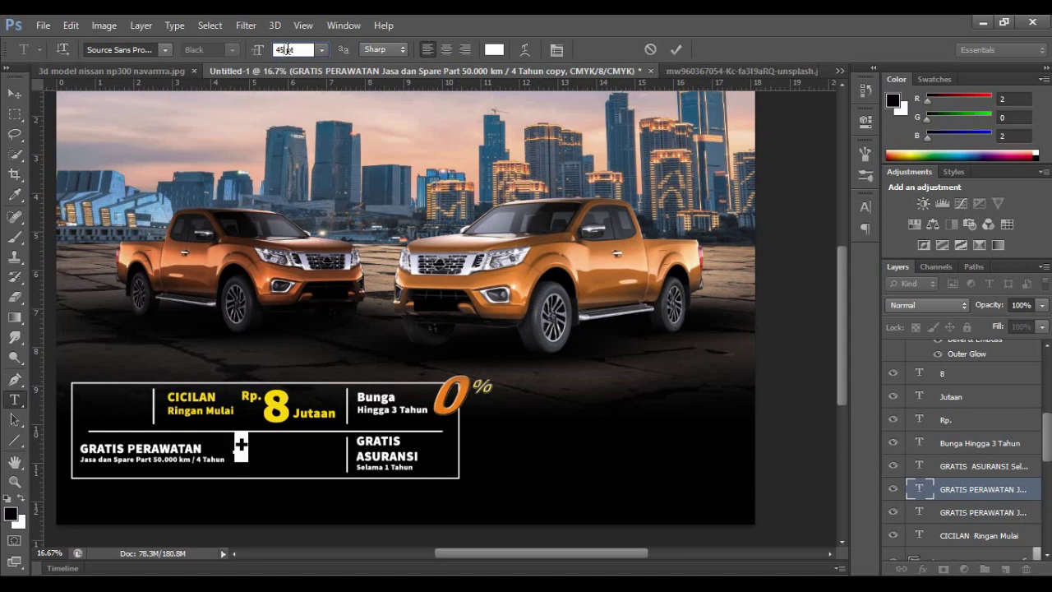
pyautogui.click(676, 50)
pyautogui.press('v')
pyautogui.hotkey('ctrl', 't')
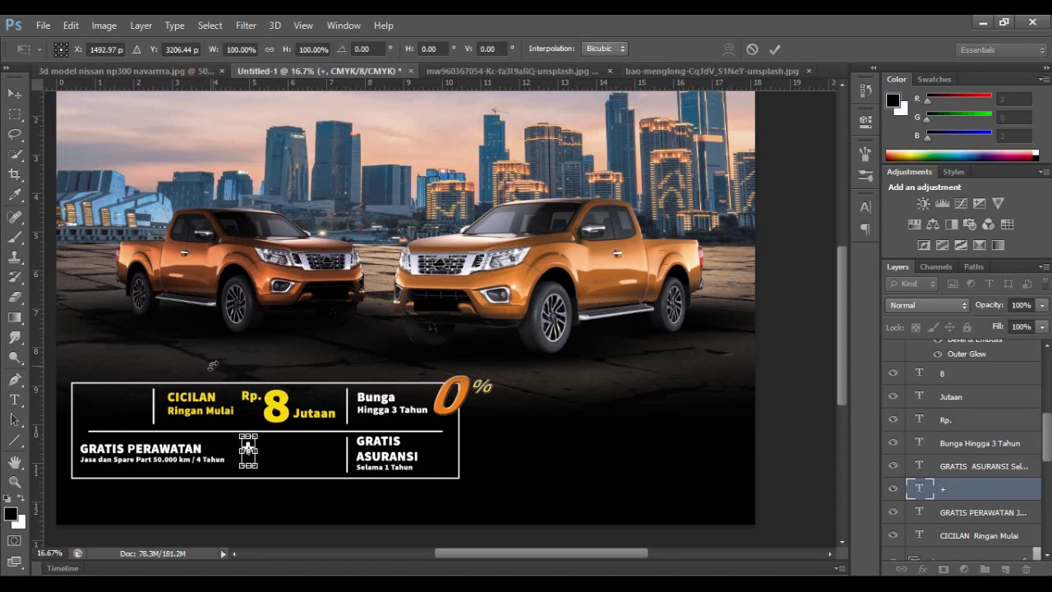
pyautogui.press('Return')
# Duplicate GRATIS PERAWATAN to the right and retype it as Kaca Film VKOOL, with VKOOL at 36 pt.
pyautogui.moveTo(140, 449); pyautogui.dragTo(535, 457)
pyautogui.press('t')
pyautogui.click(599, 453)
pyautogui.write('Kaca F')
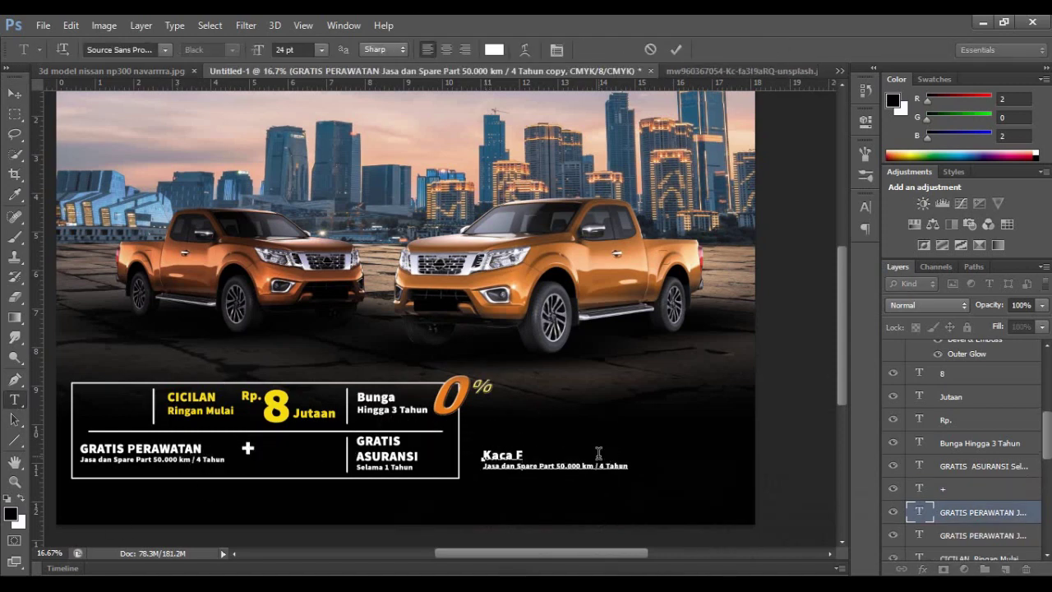
pyautogui.write('ilm J')
pyautogui.click(322, 49)
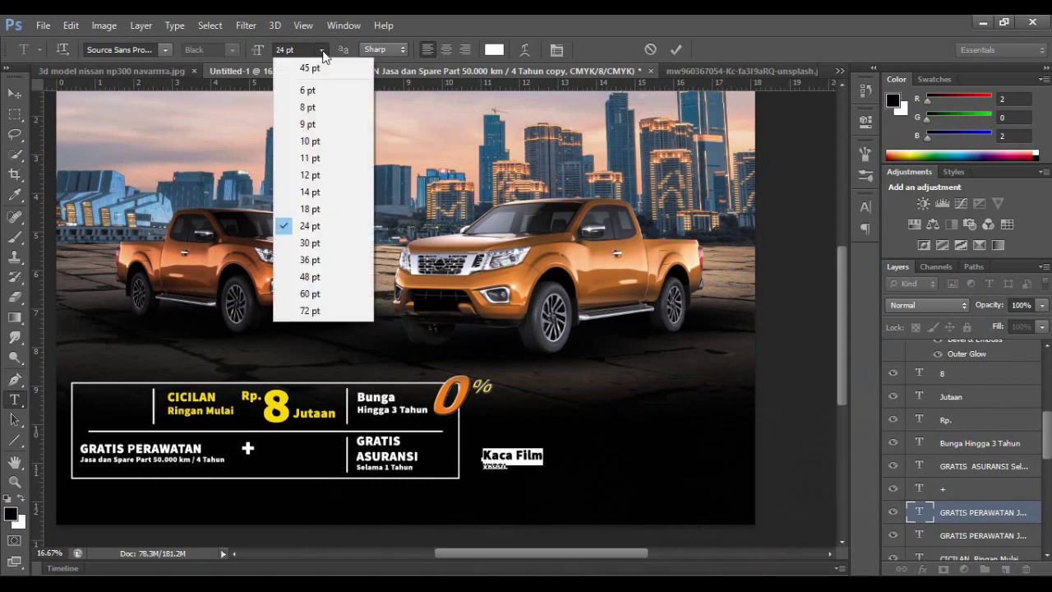
pyautogui.click(311, 273)
pyautogui.hotkey('ctrl', 'Return')
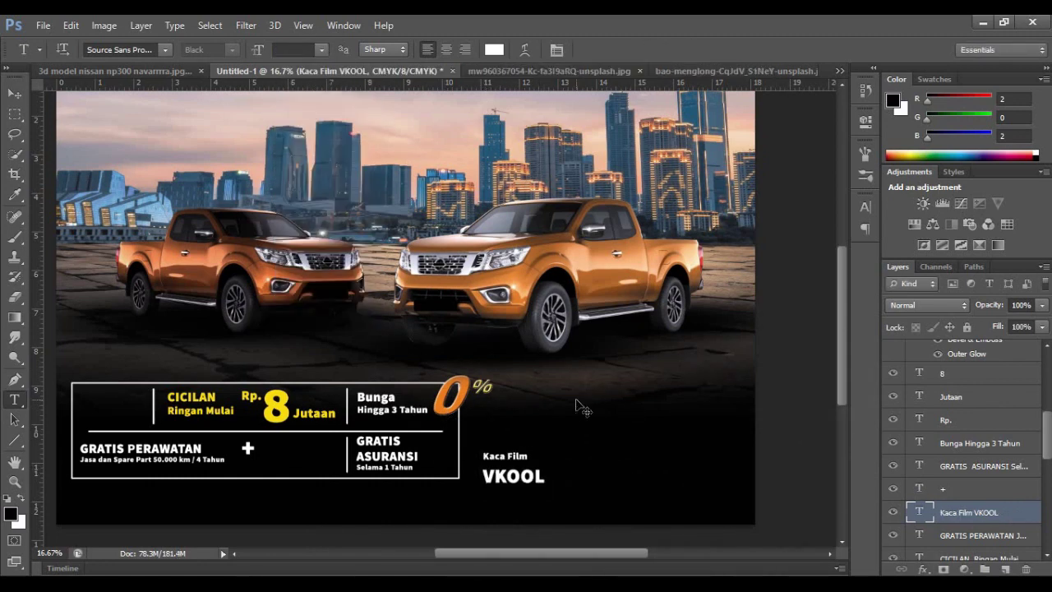
# Move and scale the Kaca Film VKOOL text into the box beside the plus sign.
pyautogui.hotkey('ctrl', 't')
pyautogui.moveTo(513, 476); pyautogui.dragTo(329, 460)
pyautogui.moveTo(393, 483); pyautogui.dragTo(335, 476)
pyautogui.press('Return')
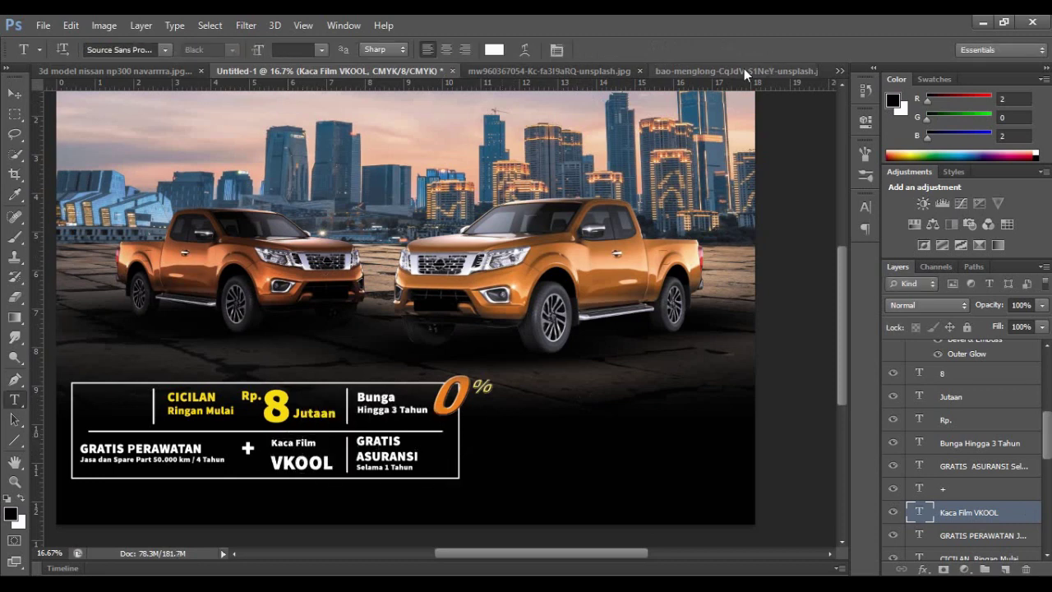
pyautogui.hotkey('ctrl', '-')
pyautogui.scroll(-3, 902, 499)
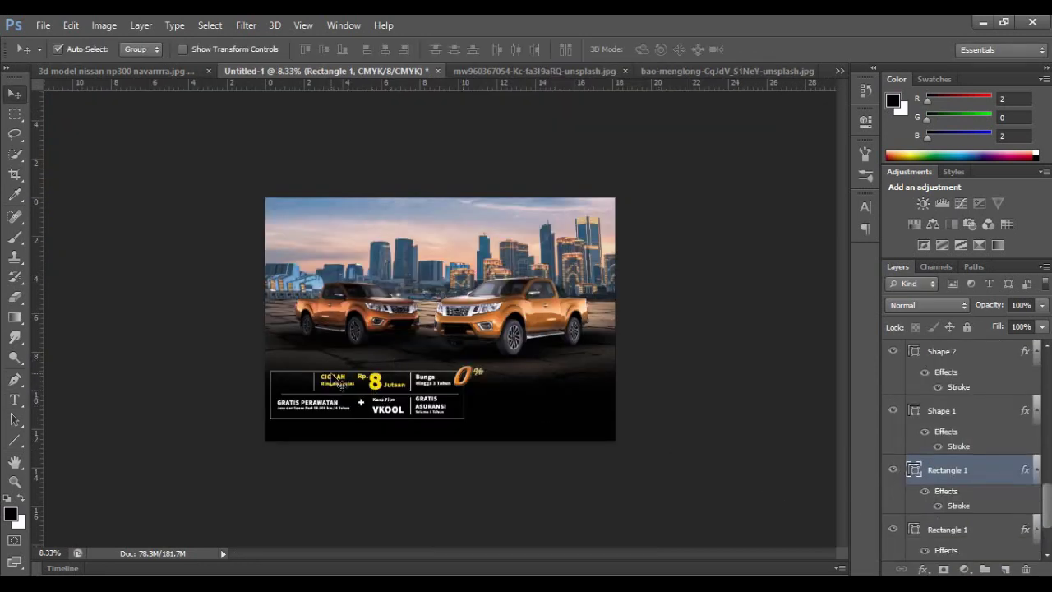
# Copy the outlined box, narrow it, and position it right of the 0%.
pyautogui.moveTo(334, 378); pyautogui.dragTo(561, 380)
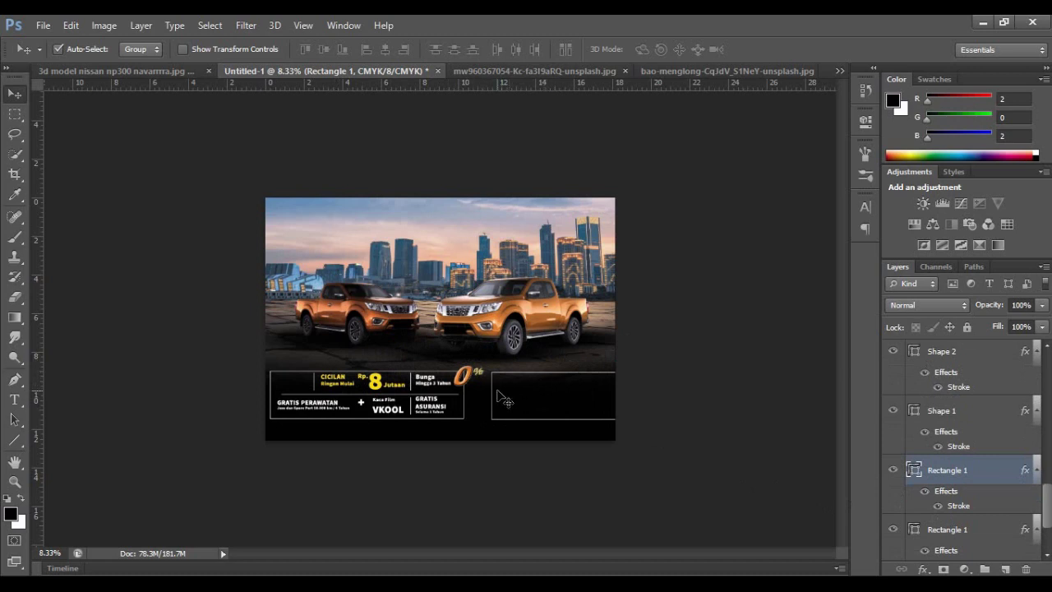
pyautogui.hotkey('ctrl', 't')
pyautogui.moveTo(493, 396); pyautogui.dragTo(562, 395)
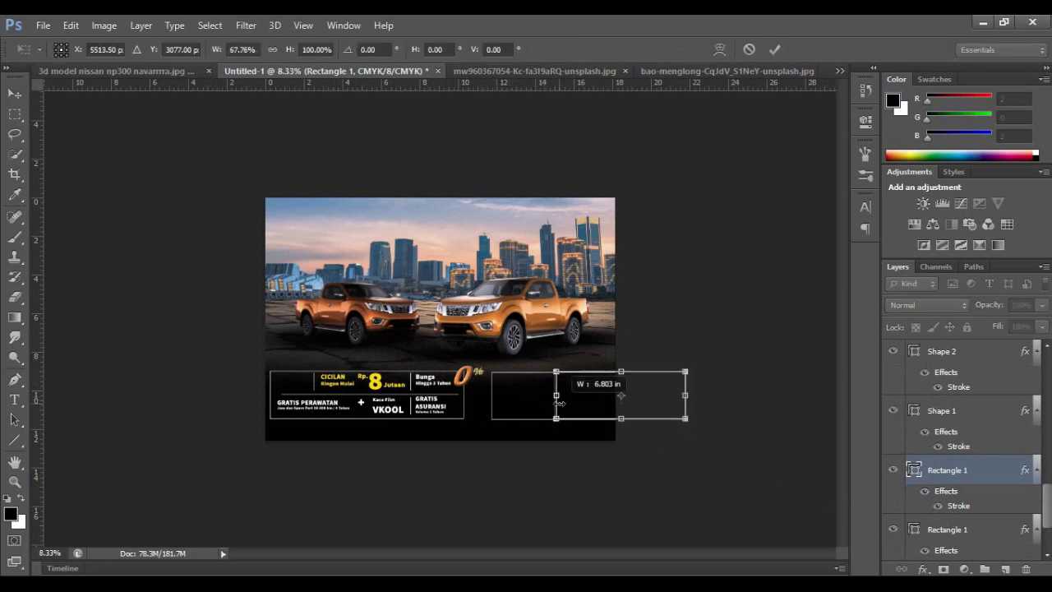
pyautogui.moveTo(685, 395); pyautogui.dragTo(647, 395)
pyautogui.moveTo(580, 380); pyautogui.dragTo(520, 379)
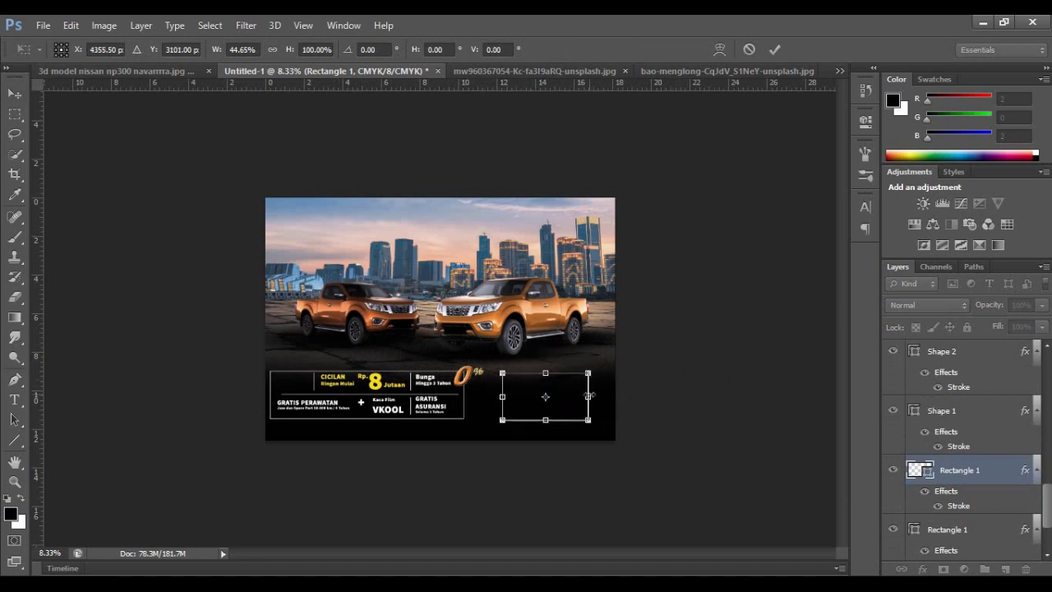
pyautogui.moveTo(588, 396); pyautogui.dragTo(604, 396)
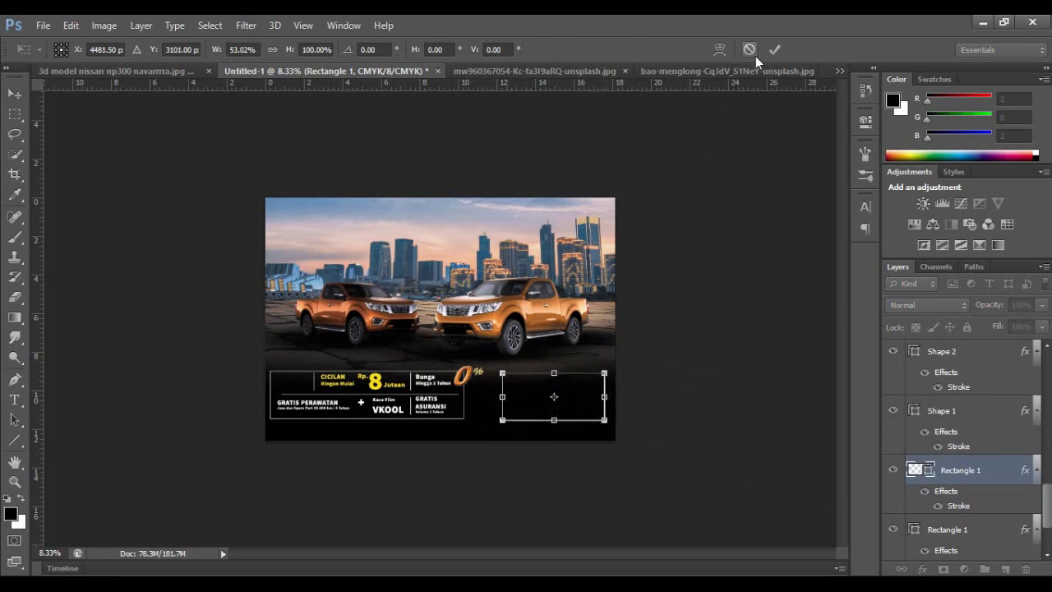
pyautogui.click(770, 53)
# Copy the GRATIS ASURANSI text into the new box, leaving only 'Selama 1 Tahun'.
pyautogui.moveTo(429, 408); pyautogui.dragTo(544, 393)
pyautogui.click(14, 399)
pyautogui.press('BackSpace')
# Type a two-line 'PREMIUM / SEAT COVER' heading at the top of the right box.
pyautogui.hotkey('ctrl', 'Return')
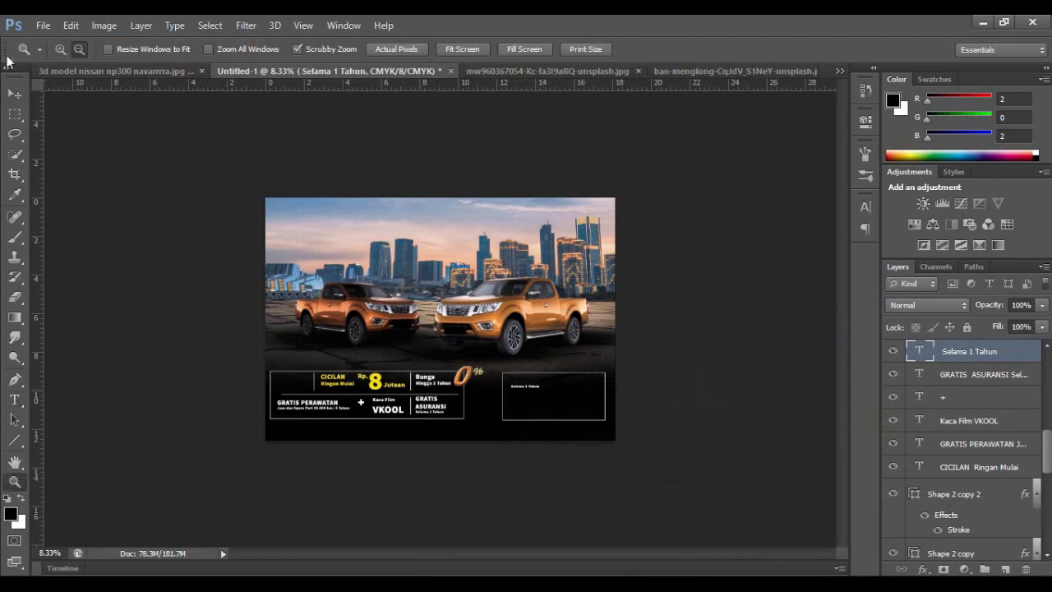
pyautogui.moveTo(459, 319); pyautogui.dragTo(509, 320)
pyautogui.press('t')
pyautogui.click(618, 491)
pyautogui.write('PREMIUM')
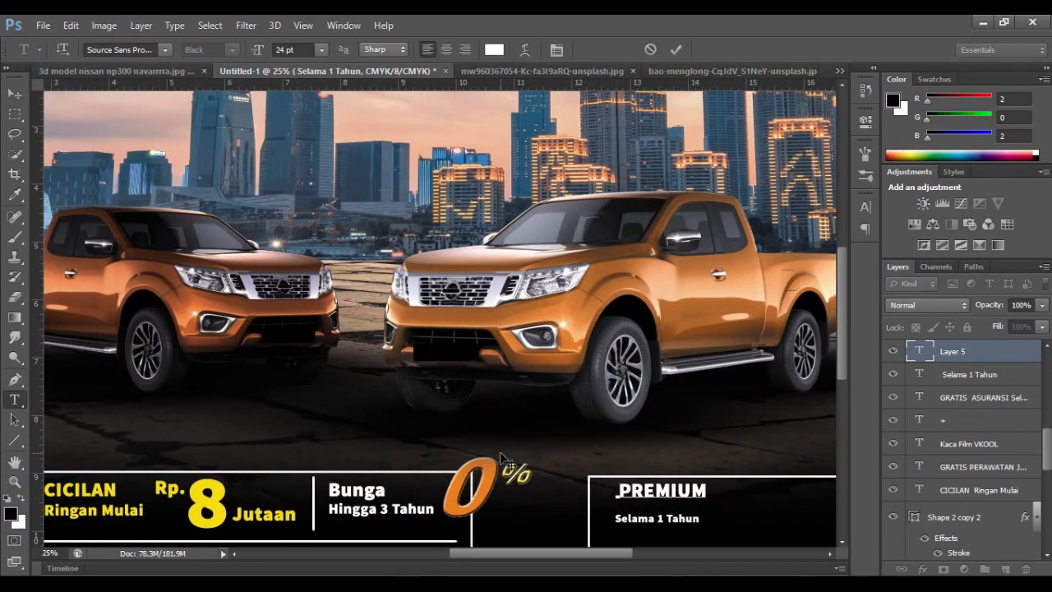
pyautogui.press('Return')
pyautogui.write('SEAT COVER')
pyautogui.press('Home')
pyautogui.press('Return')
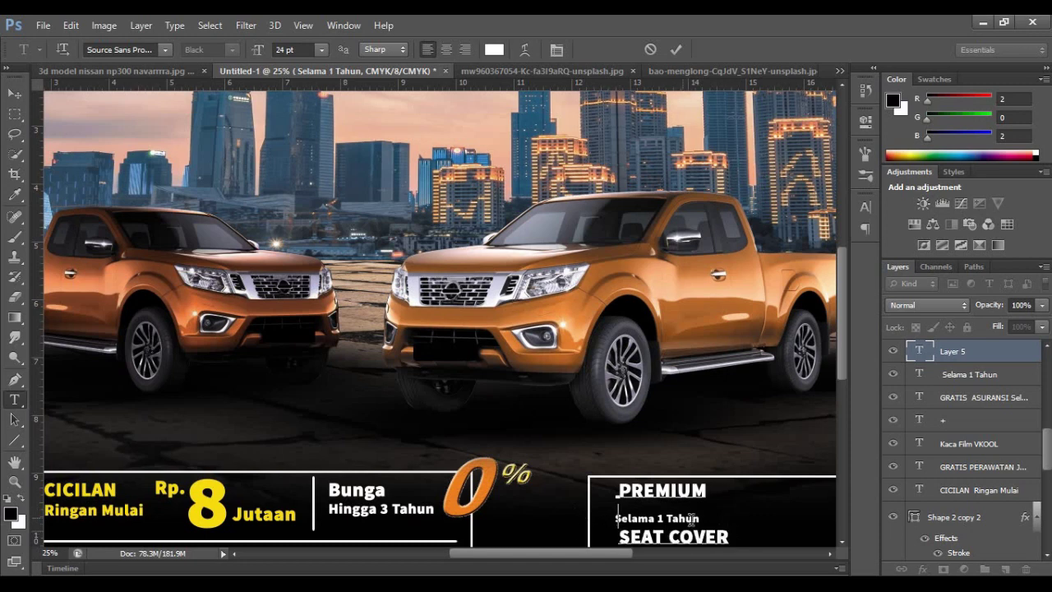
pyautogui.press('BackSpace')
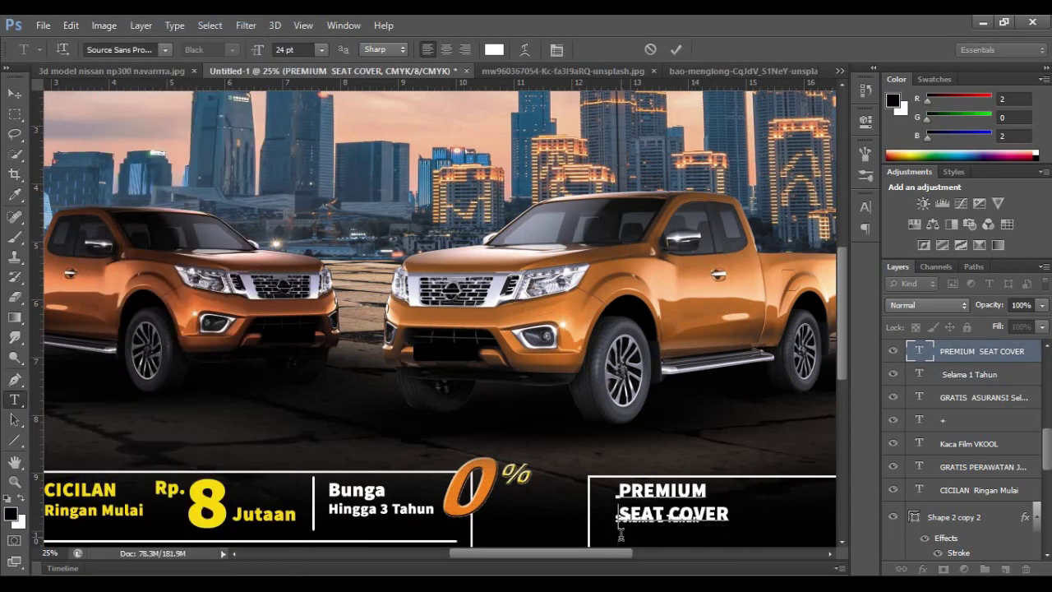
# Change the subline under SEAT COVER to 'Tersedia berbagai Pilihan'.
pyautogui.click(621, 534)
pyautogui.press('Return')
pyautogui.press('Return')
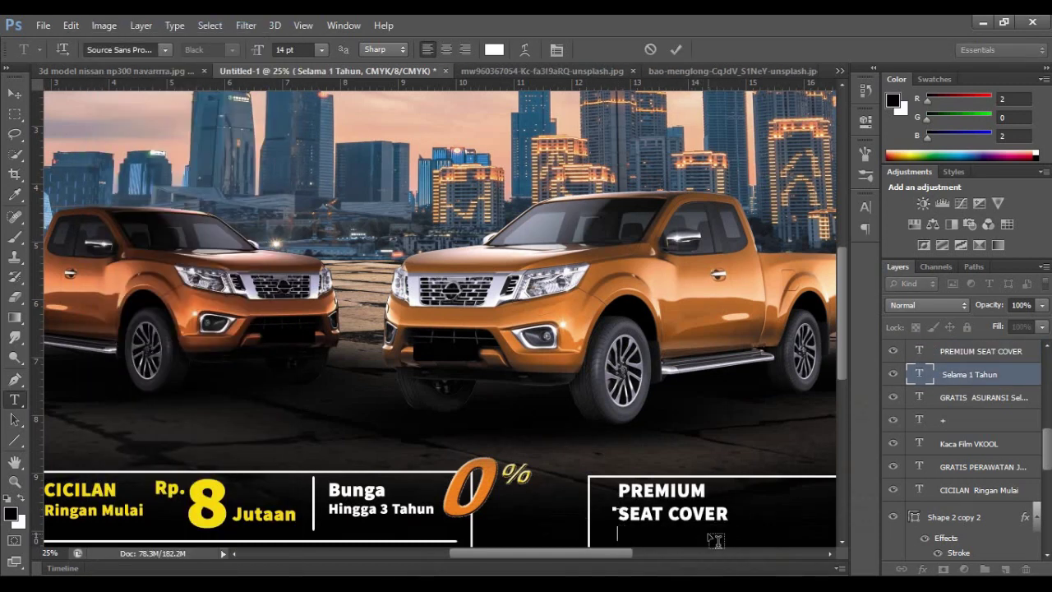
pyautogui.write('Tersedia berbag')
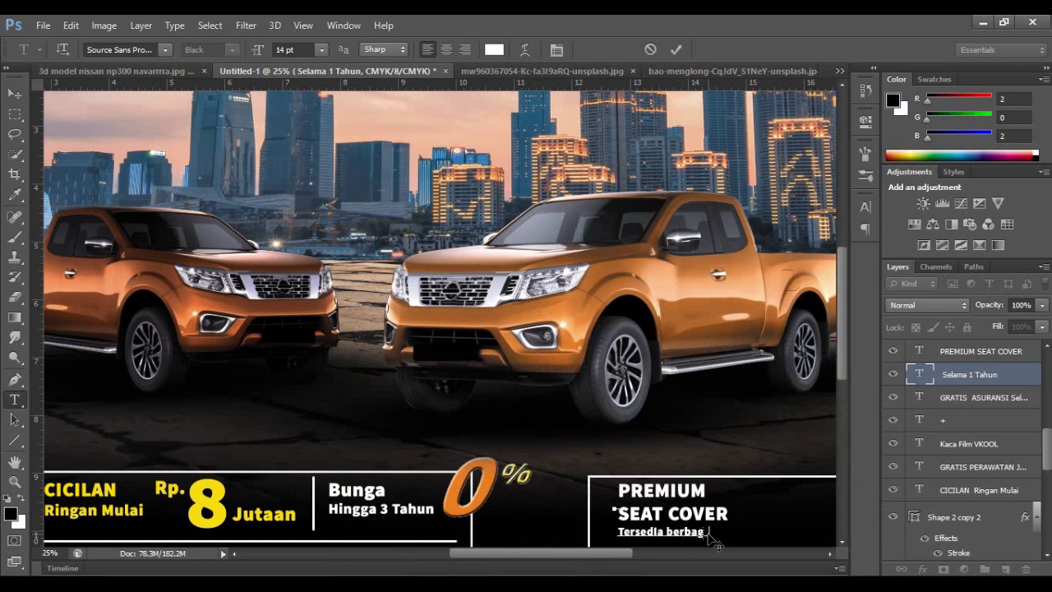
pyautogui.write('ai Pilihan')
pyautogui.moveTo(738, 533); pyautogui.dragTo(621, 532)
pyautogui.hotkey('ctrl', 'Return')
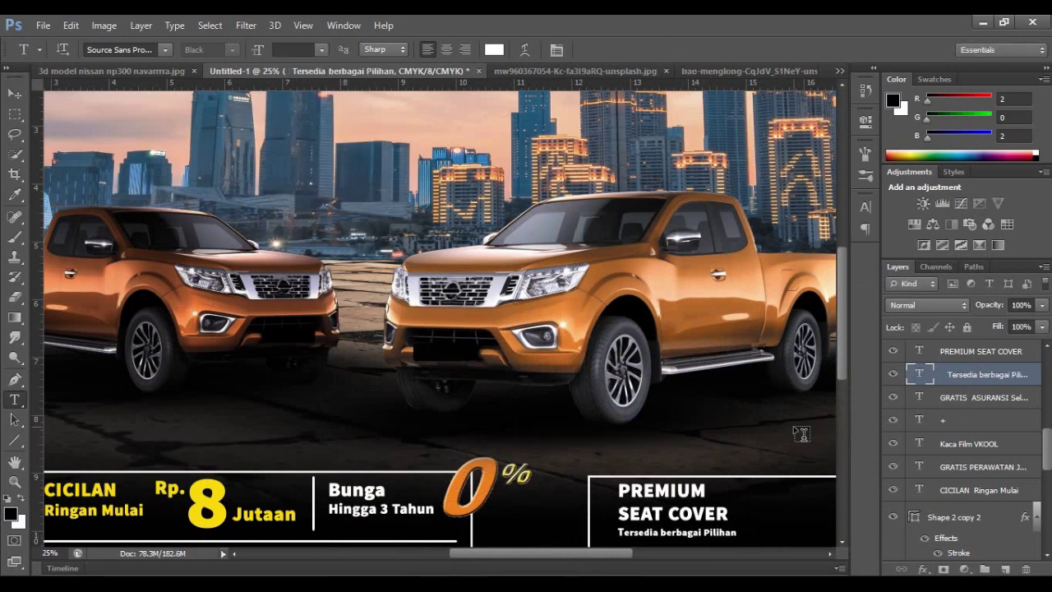
# Copy a divider line into the right box as a tall vertical divider.
pyautogui.scroll(-3, 801, 434)
pyautogui.press('v')
pyautogui.hotkey('ctrl', '-')
pyautogui.hotkey('ctrl', '-')
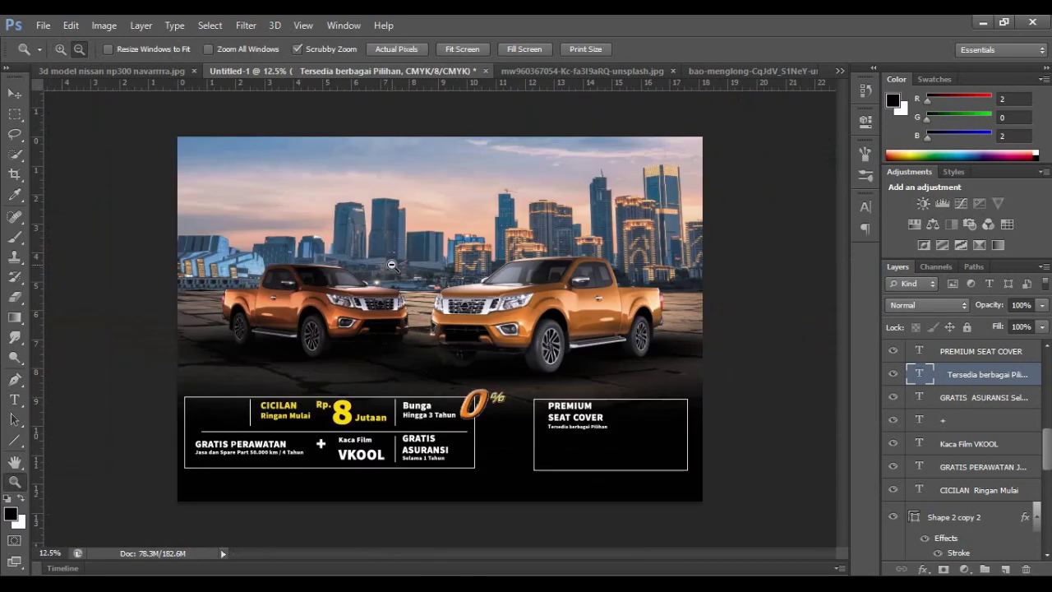
pyautogui.moveTo(559, 411)
pyautogui.mouseDown()
pyautogui.moveTo(627, 428)
pyautogui.moveTo(618, 461)
pyautogui.mouseUp()
pyautogui.hotkey('ctrl', 't')
pyautogui.press('Return')
# Copy the PREMIUM SEAT COVER heading to the box's lower right and retype it 'POWER STERRING'.
pyautogui.click(585, 418)
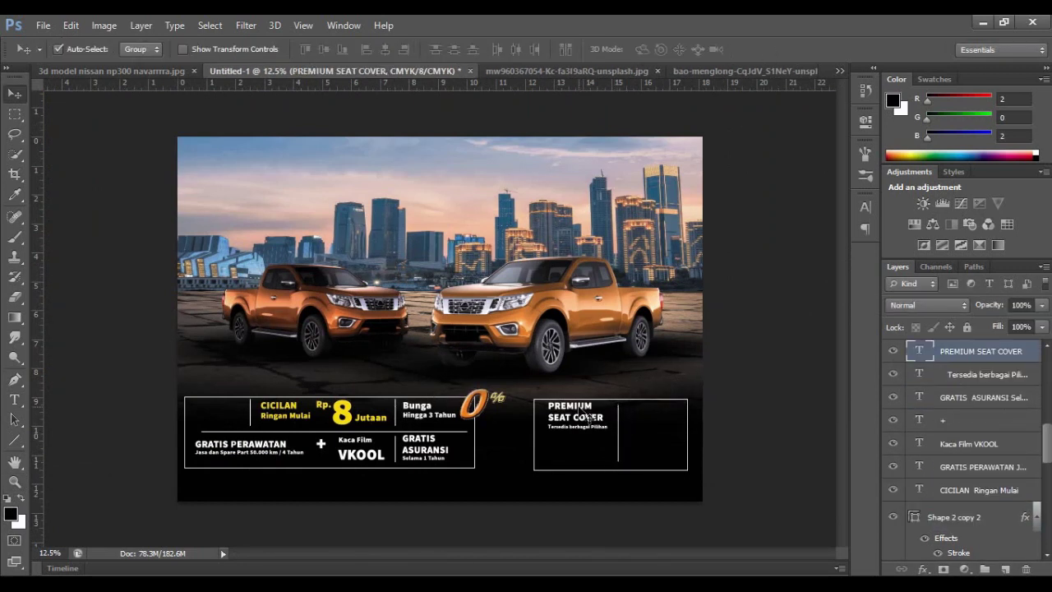
pyautogui.moveTo(587, 418); pyautogui.dragTo(670, 455)
pyautogui.doubleClick(649, 448)
pyautogui.hotkey('ctrl', 'a')
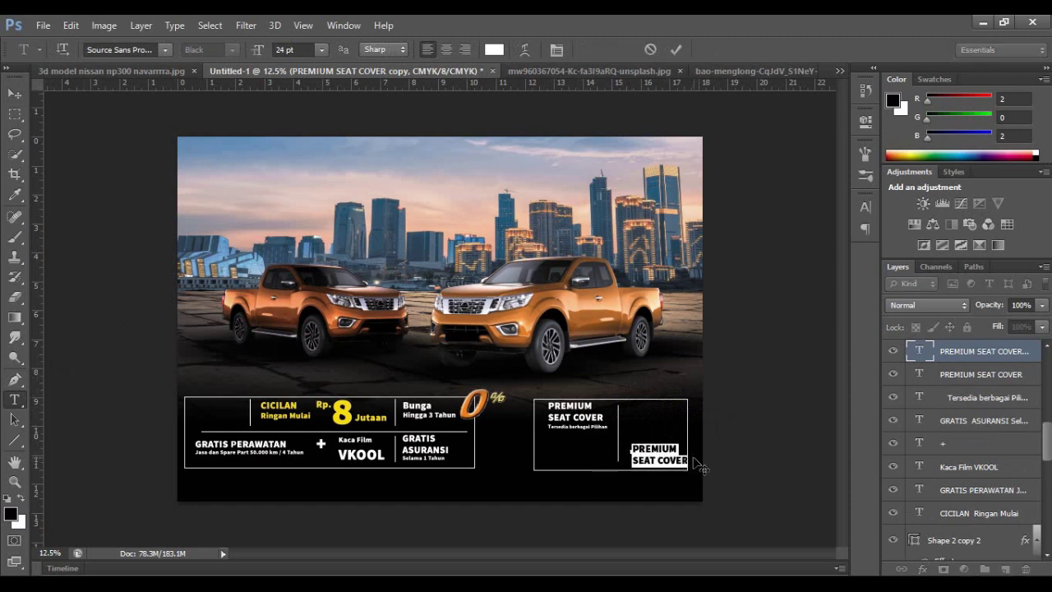
pyautogui.write('POWER STERRING')
pyautogui.click(674, 50)
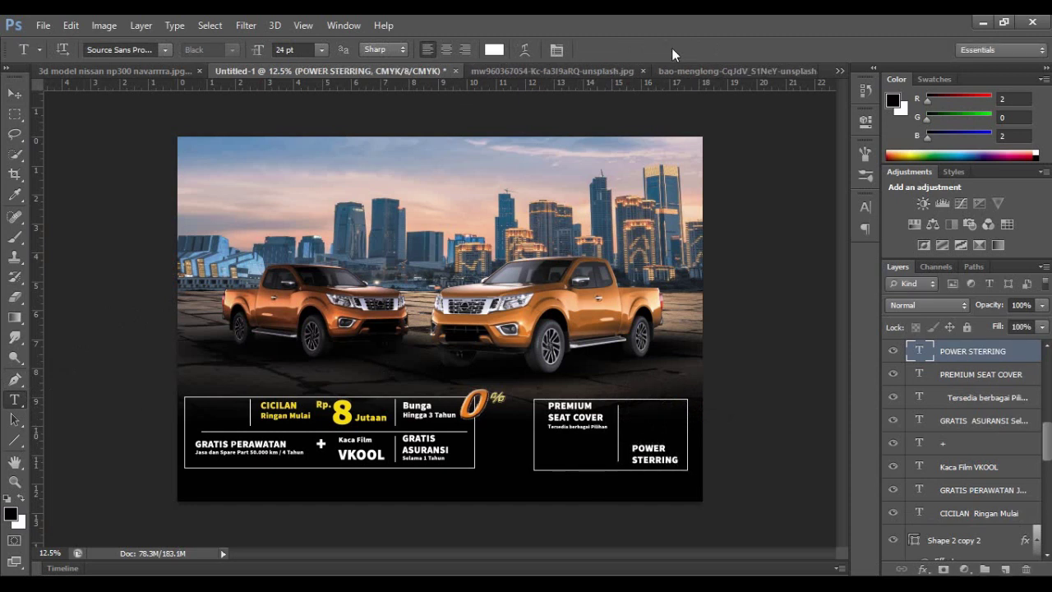
pyautogui.click(13, 93)
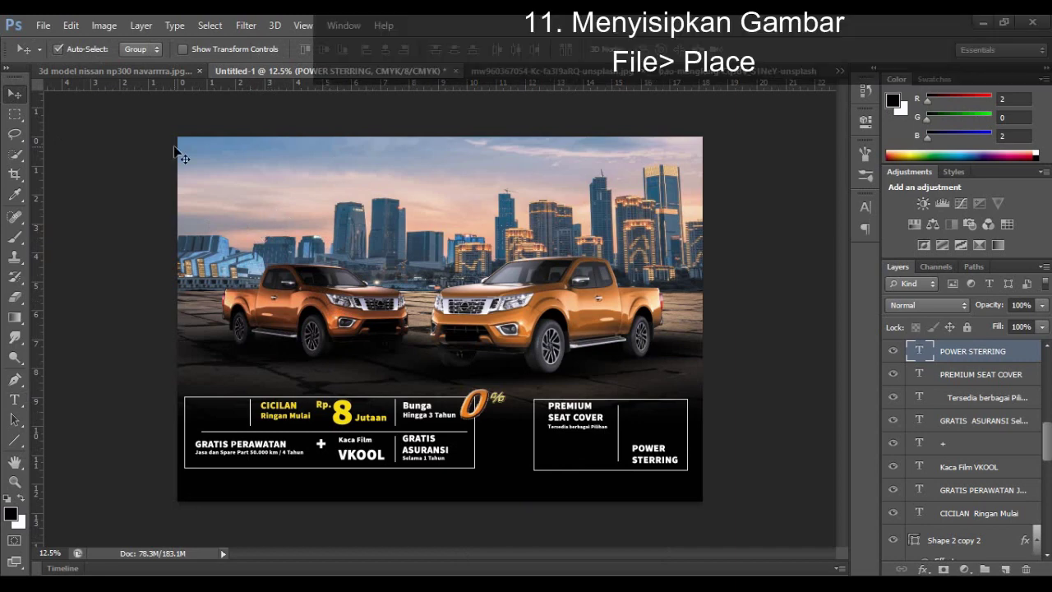
# Place the car-seat image file into the flyer.
pyautogui.click(43, 25)
pyautogui.click(60, 276)
pyautogui.click(502, 279)
pyautogui.click(794, 499)
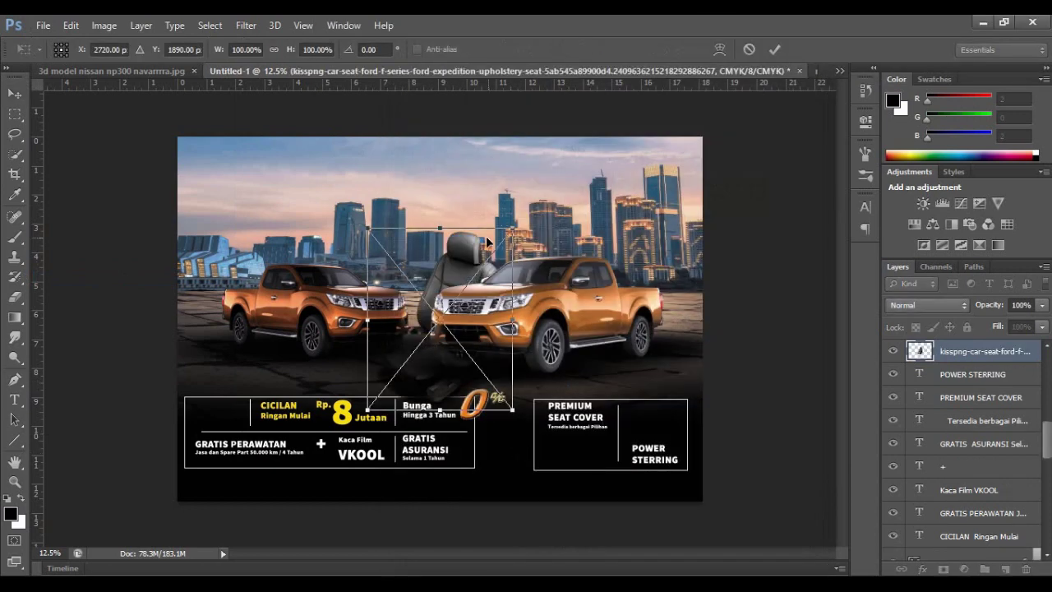
# Flip the seat horizontally, scale it into the Premium Seat Cover box, and duplicate it beside.
pyautogui.click(71, 25)
pyautogui.moveTo(122, 312)
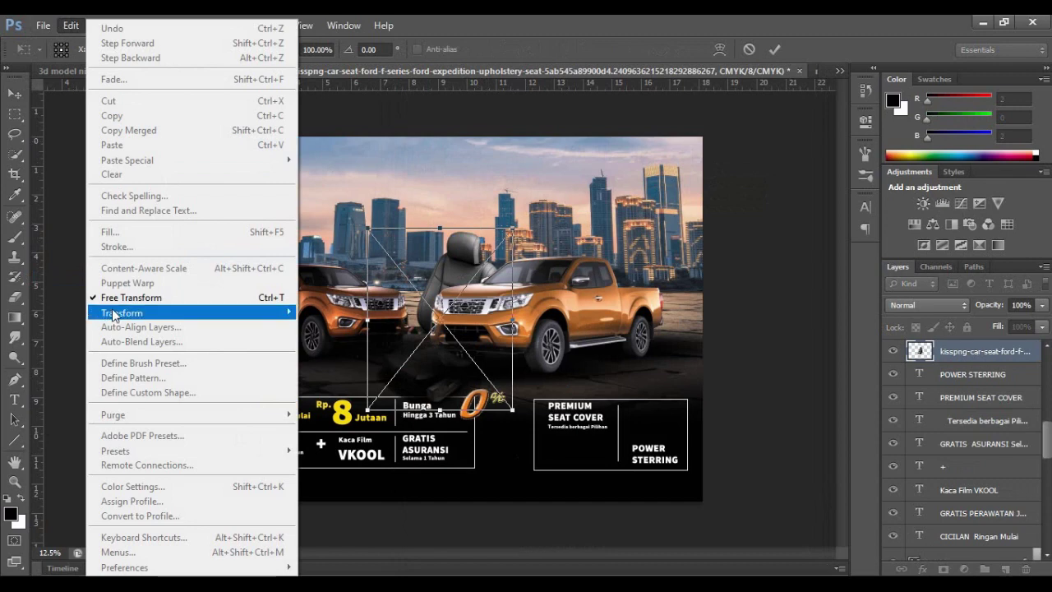
pyautogui.click(338, 479)
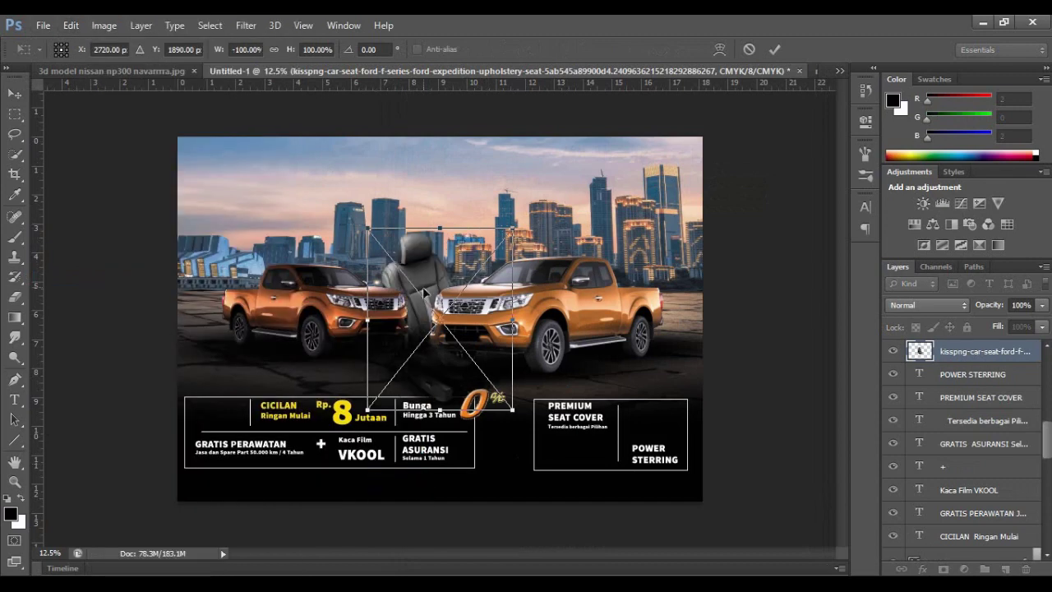
pyautogui.moveTo(407, 253)
pyautogui.mouseDown()
pyautogui.moveTo(513, 315)
pyautogui.moveTo(546, 453)
pyautogui.mouseUp()
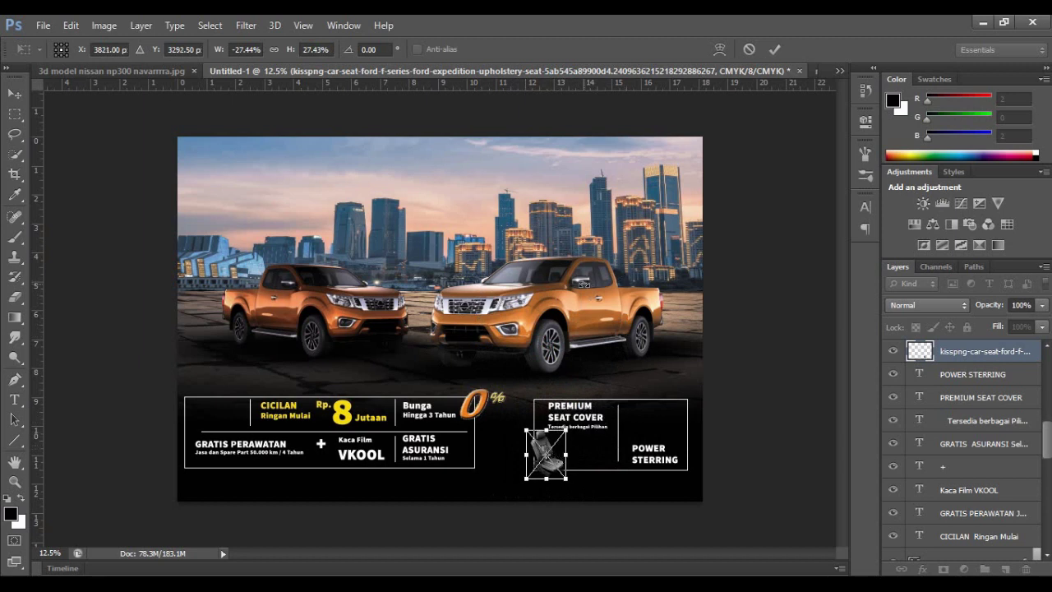
pyautogui.press('Return')
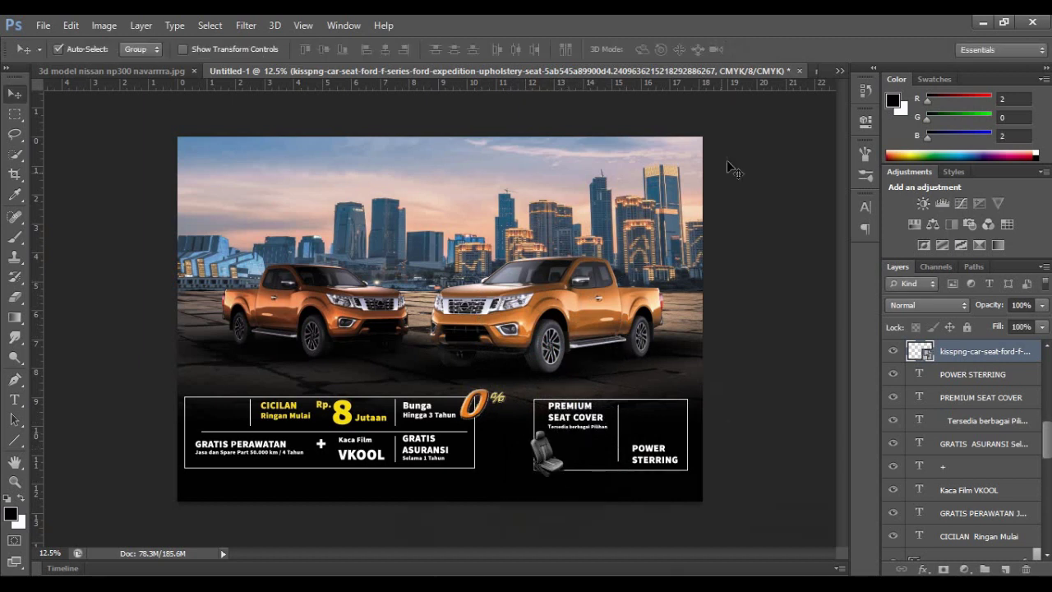
pyautogui.moveTo(546, 454); pyautogui.dragTo(593, 457)
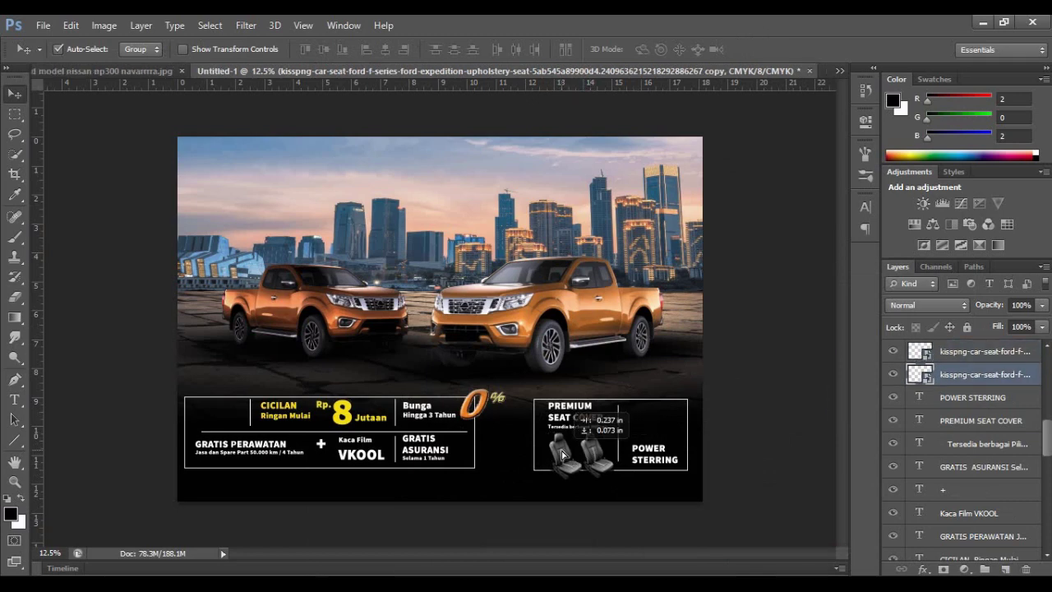
# Place a steering wheel image, scaled down and positioned above POWER STERRING.
pyautogui.click(42, 25)
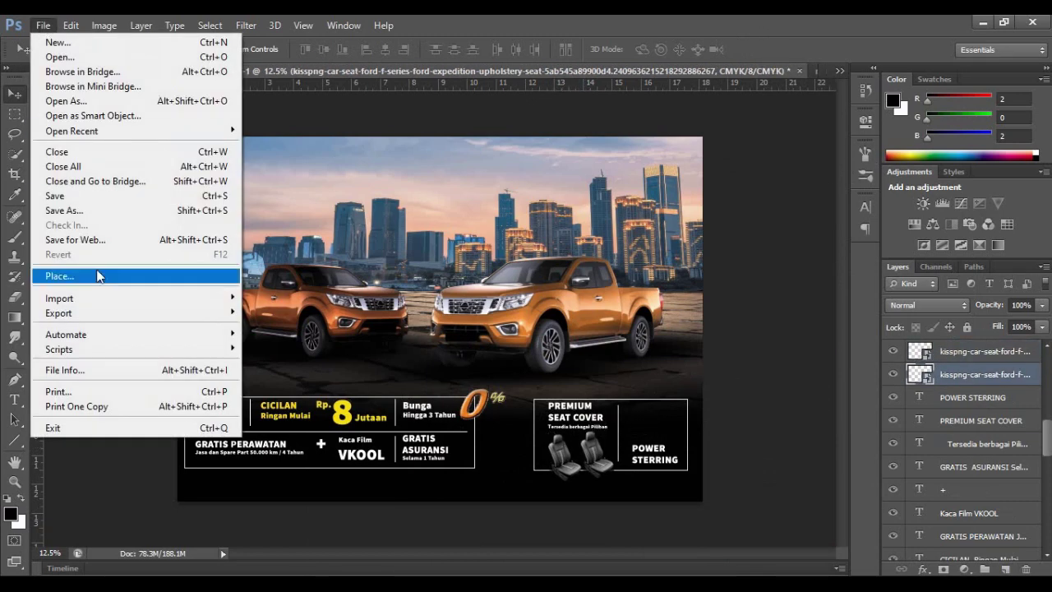
pyautogui.click(217, 274)
pyautogui.moveTo(690, 485)
pyautogui.mouseDown()
pyautogui.moveTo(542, 422)
pyautogui.moveTo(650, 424)
pyautogui.mouseUp()
pyautogui.click(775, 49)
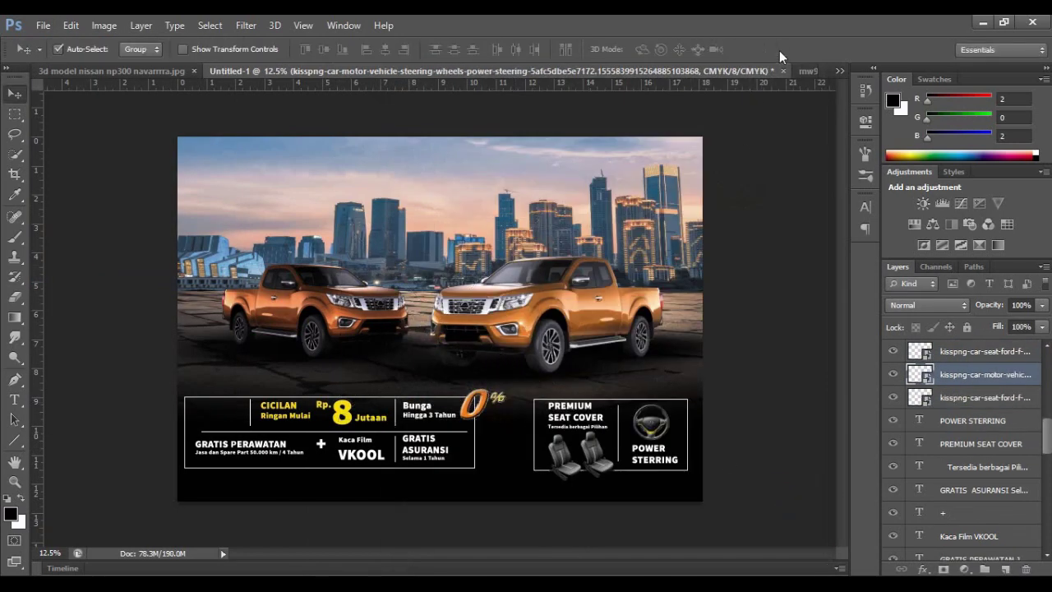
# Delete the stray Layer 5 created by an accidental text click.
pyautogui.press('t')
pyautogui.click(629, 446)
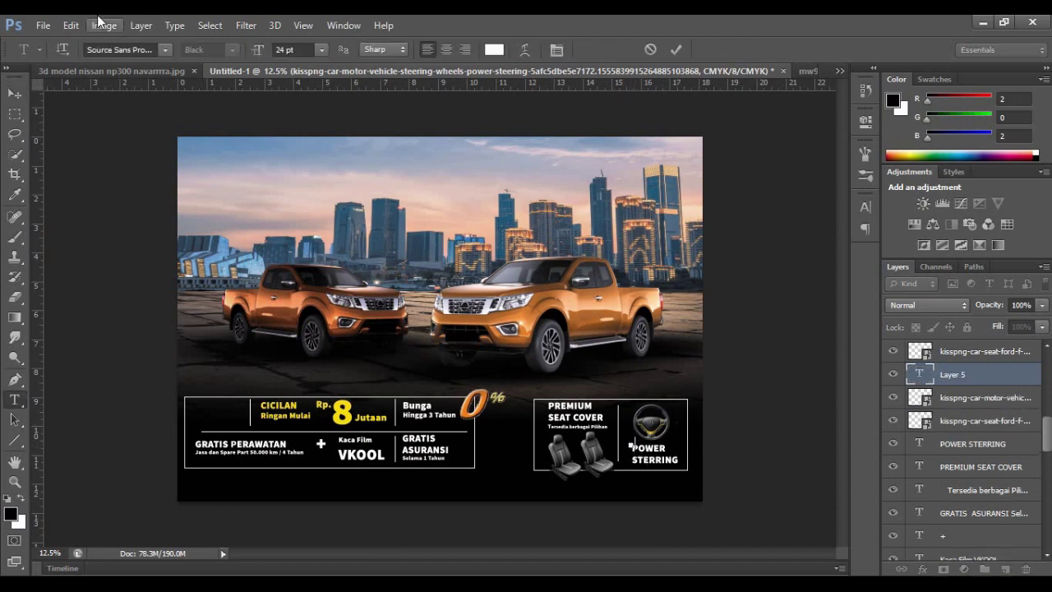
pyautogui.click(996, 374)
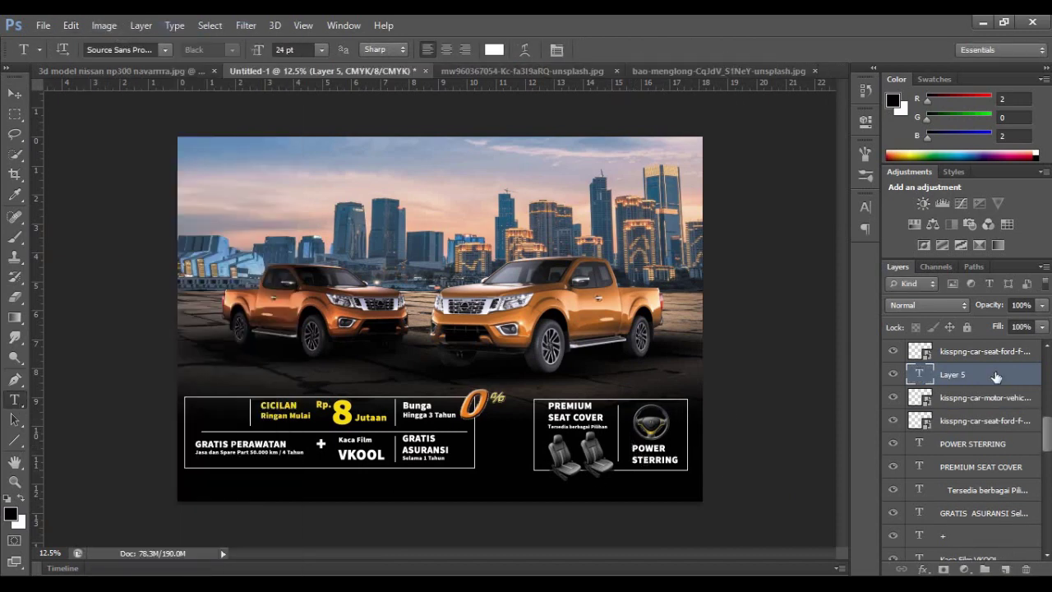
pyautogui.rightClick(996, 375)
pyautogui.click(699, 181)
pyautogui.click(469, 238)
pyautogui.click(649, 451)
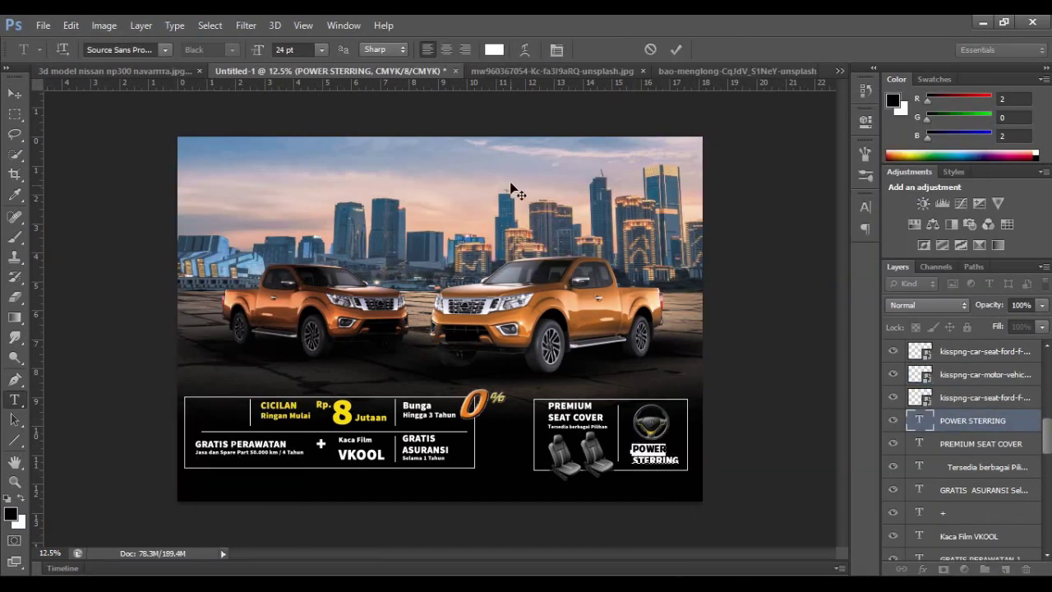
# Centre-align the POWER STERRING text and select its label with the Move tool.
pyautogui.click(445, 50)
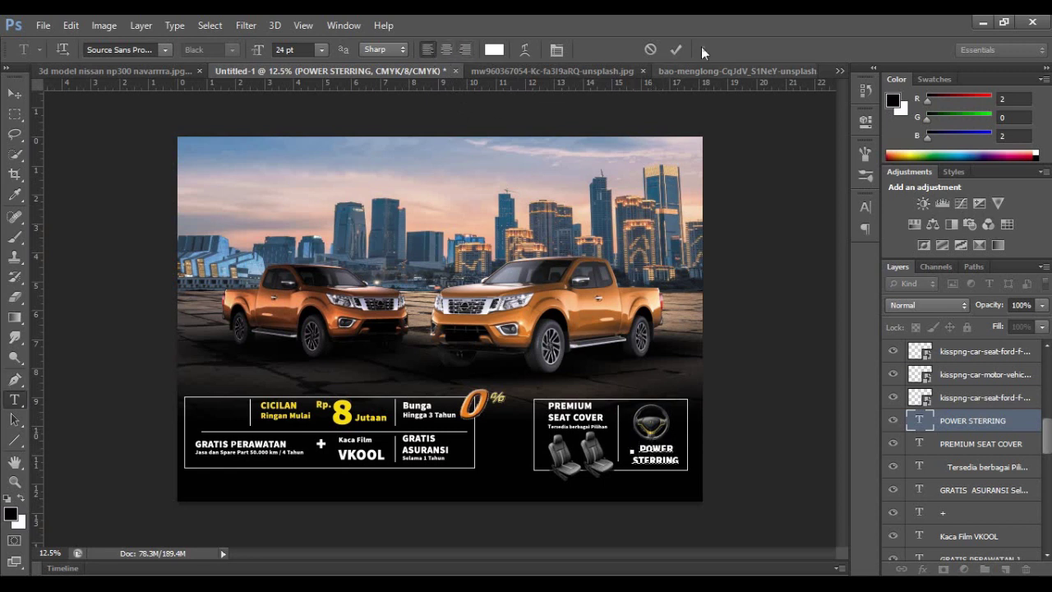
pyautogui.click(675, 49)
pyautogui.click(15, 93)
pyautogui.click(649, 424)
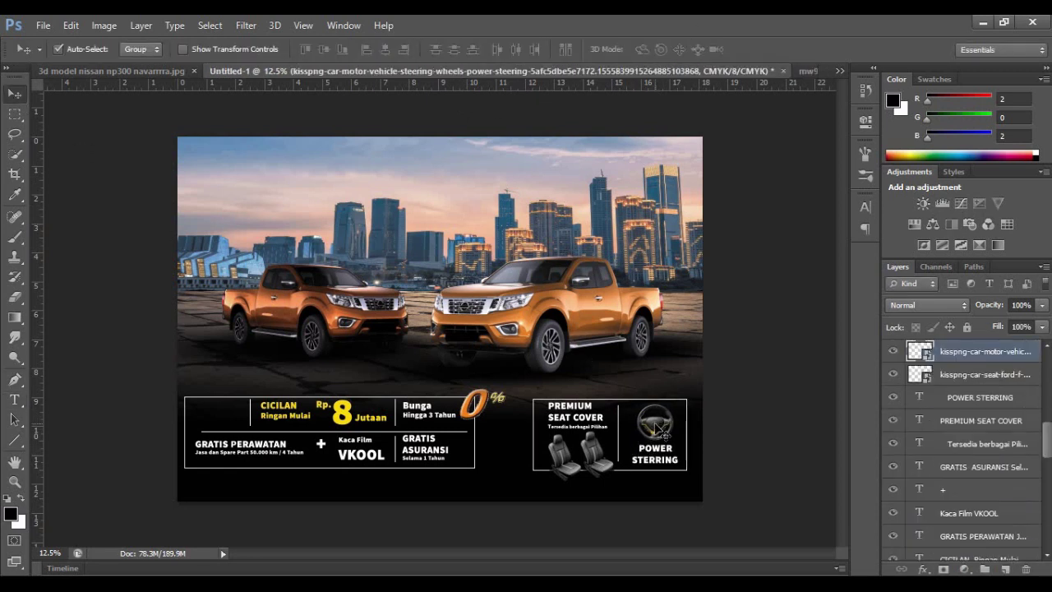
pyautogui.click(758, 257)
pyautogui.click(980, 397)
# Copy the label into the sky as Let's Go and set it to Spicy Pumpkin.
pyautogui.moveTo(650, 452); pyautogui.dragTo(424, 179)
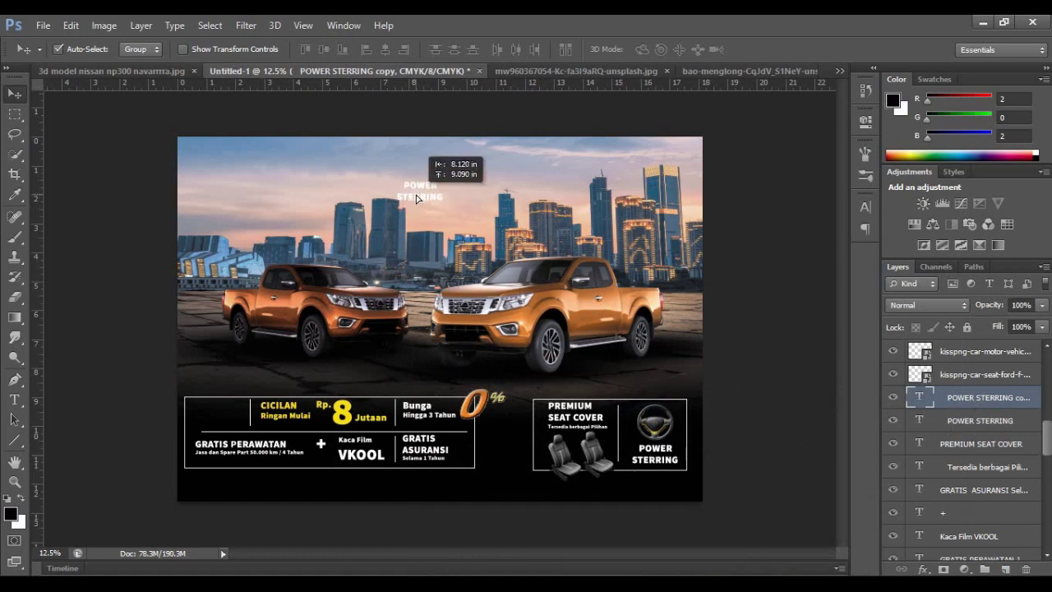
pyautogui.press('t')
pyautogui.click(399, 187)
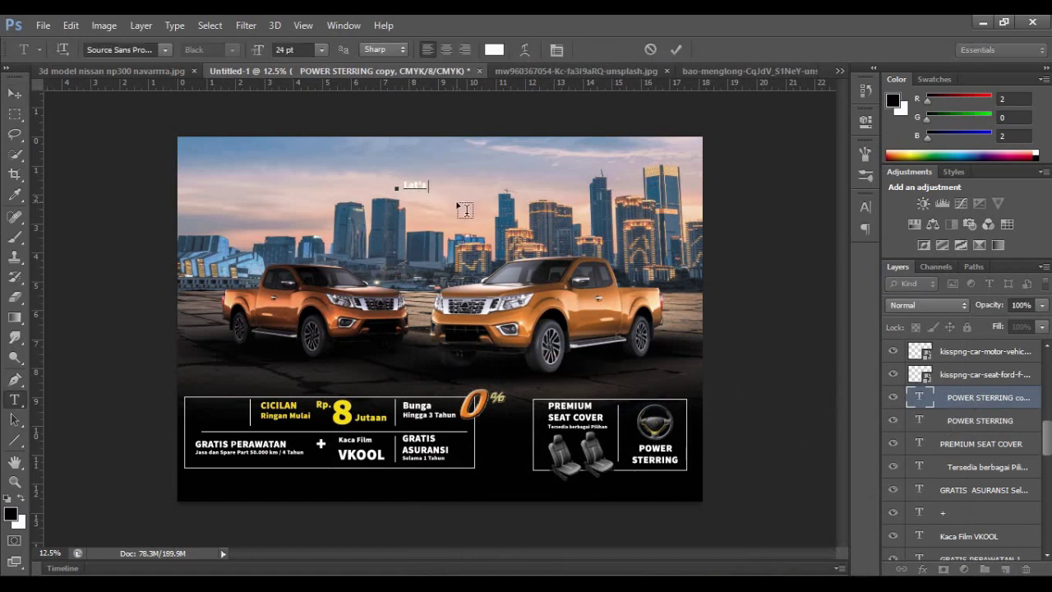
pyautogui.hotkey('ctrl', 'a')
pyautogui.click(321, 50)
pyautogui.click(310, 260)
# Size Let's Go to 72 pt and give it a black colour.
pyautogui.click(165, 49)
pyautogui.click(131, 312)
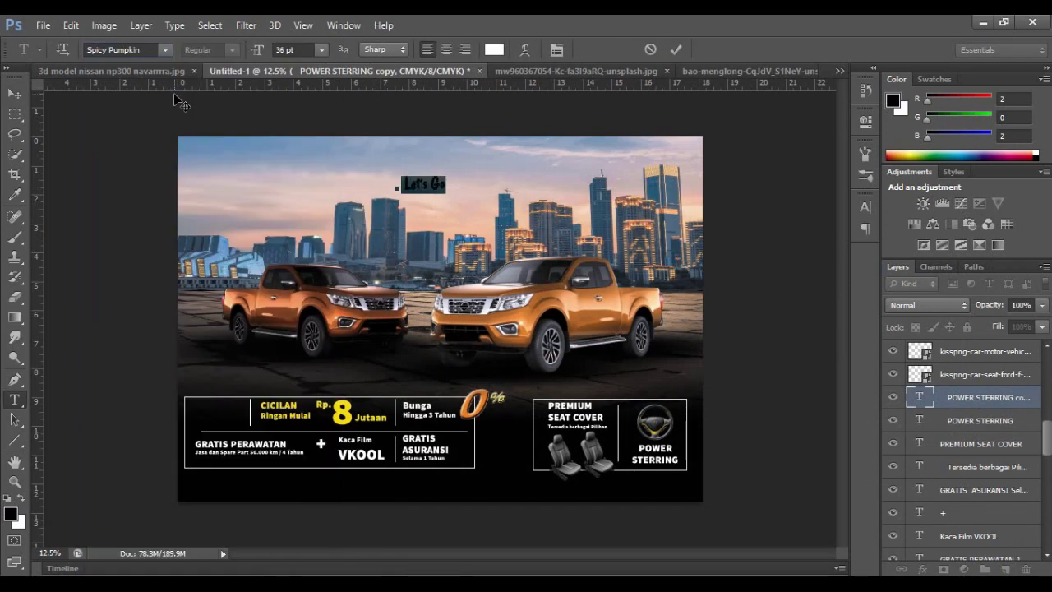
pyautogui.click(319, 50)
pyautogui.click(309, 310)
pyautogui.click(494, 49)
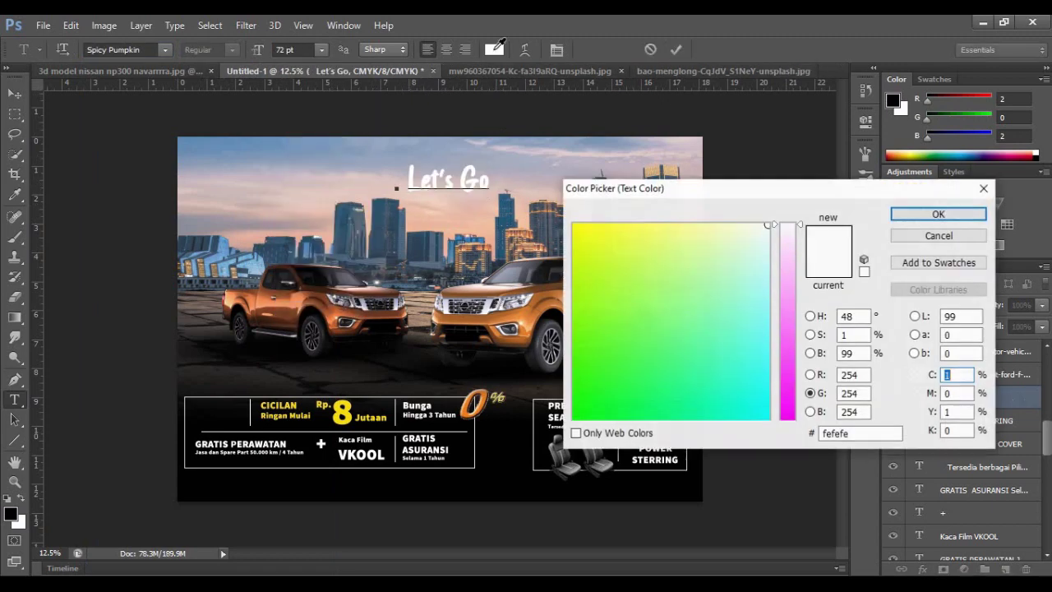
pyautogui.click(787, 418)
pyautogui.click(913, 213)
pyautogui.hotkey('ctrl', 'Return')
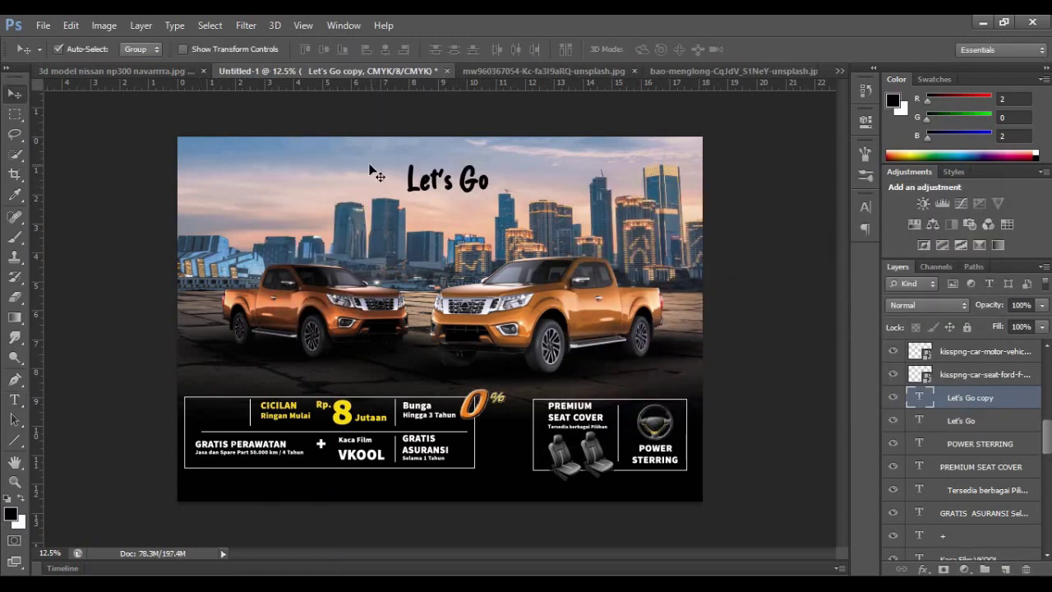
# Duplicate Let's Go below as red ADVENTURE in Stencil Std.
pyautogui.moveTo(369, 169); pyautogui.dragTo(369, 233)
pyautogui.click(448, 243)
pyautogui.hotkey('ctrl', 'a')
pyautogui.write('ADVENTURE')
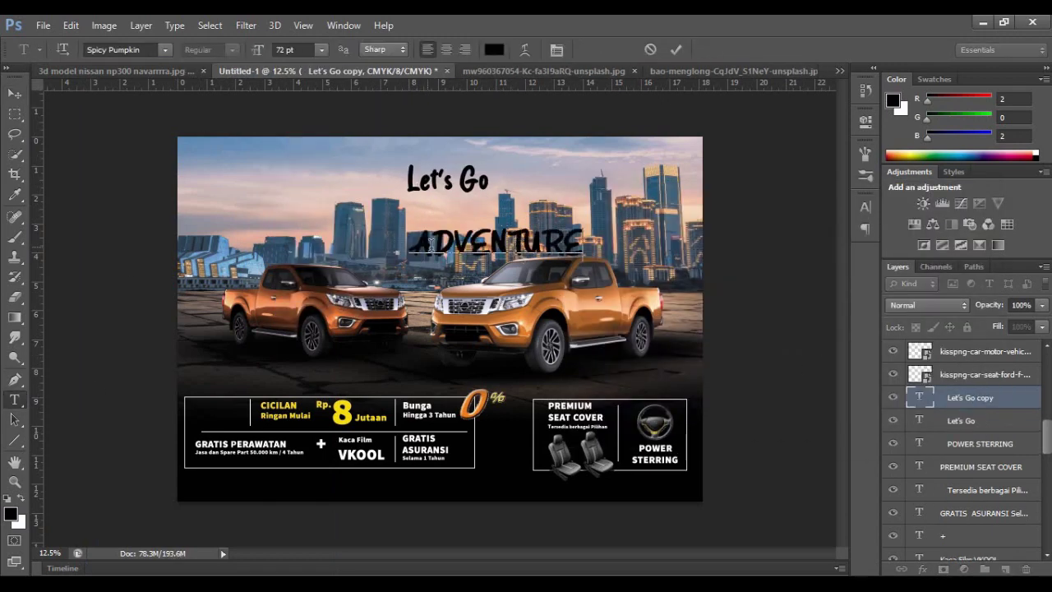
pyautogui.click(164, 49)
pyautogui.click(153, 79)
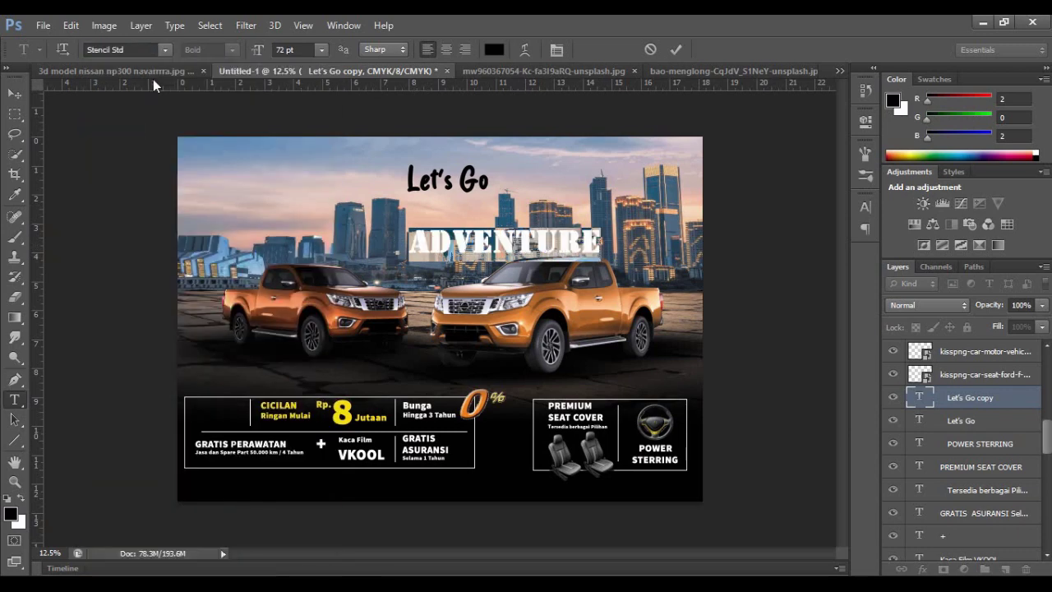
pyautogui.click(493, 49)
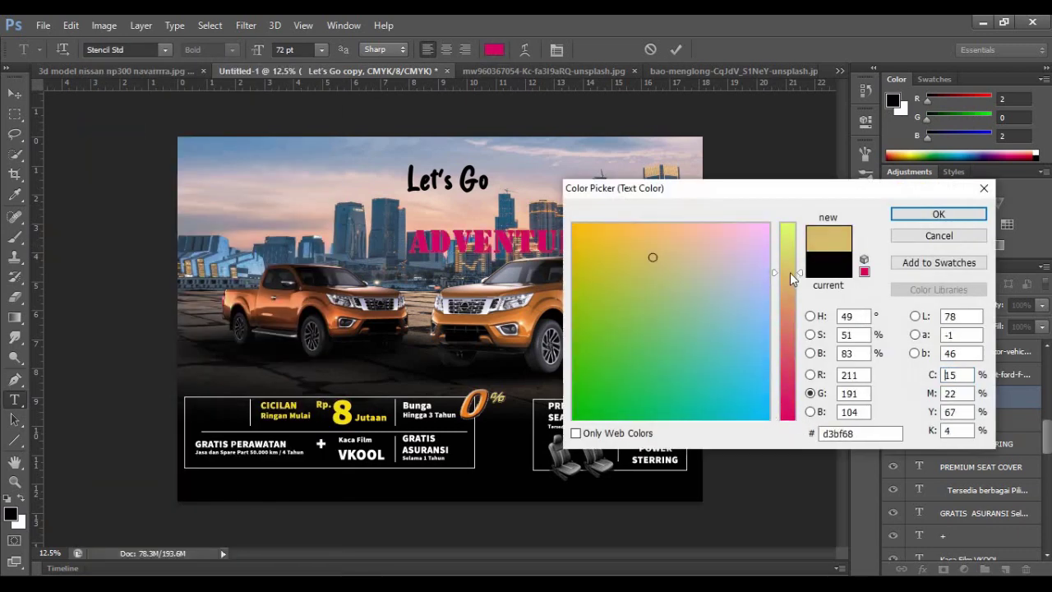
pyautogui.moveTo(655, 232); pyautogui.dragTo(584, 322)
pyautogui.moveTo(787, 290); pyautogui.dragTo(770, 430)
pyautogui.moveTo(601, 364)
pyautogui.mouseDown()
pyautogui.moveTo(696, 237)
pyautogui.moveTo(614, 247)
pyautogui.mouseUp()
pyautogui.press('Return')
# Give ADVENTURE Bevel & Emboss and a near-white stroke about 29 px thick.
pyautogui.click(951, 389)
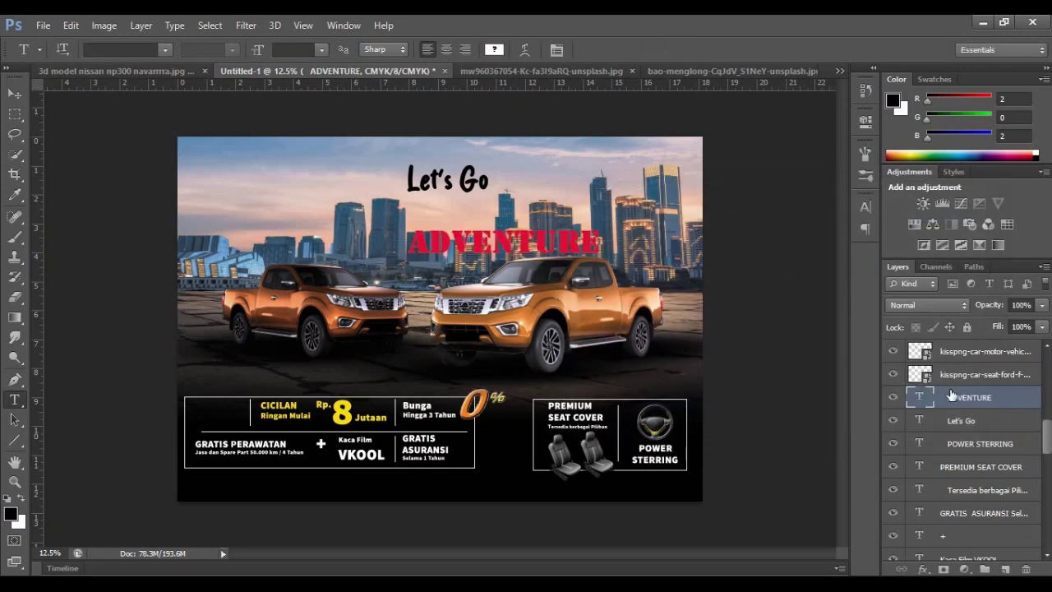
pyautogui.rightClick(956, 392)
pyautogui.click(711, 101)
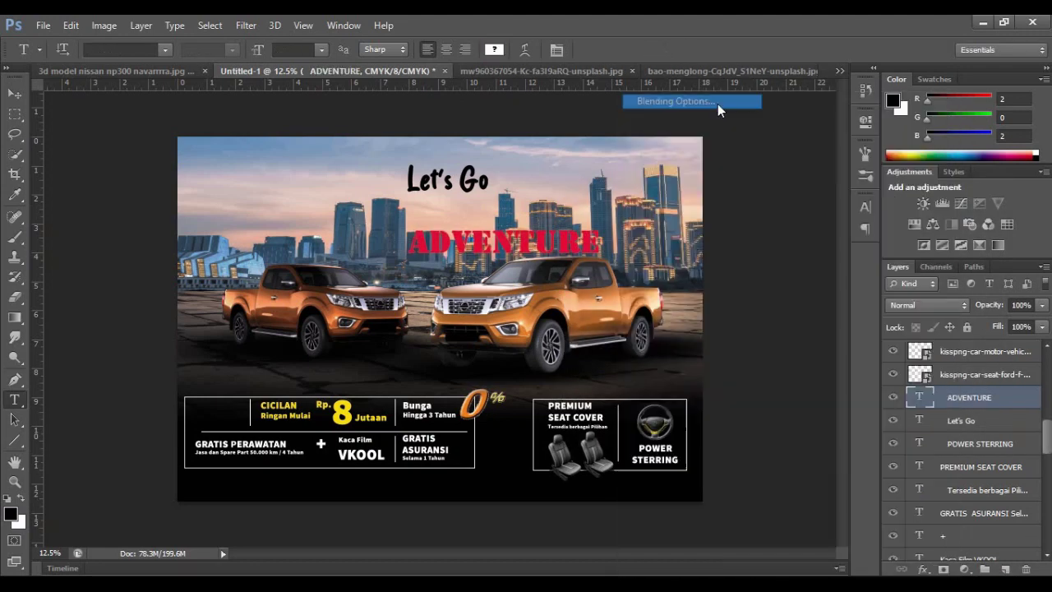
pyautogui.click(658, 151)
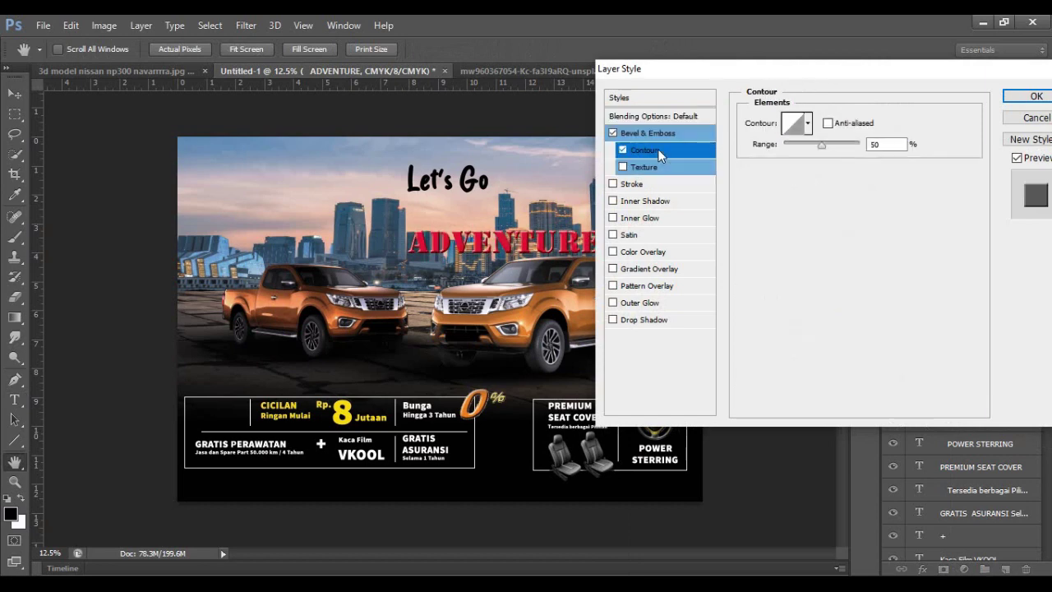
pyautogui.click(631, 184)
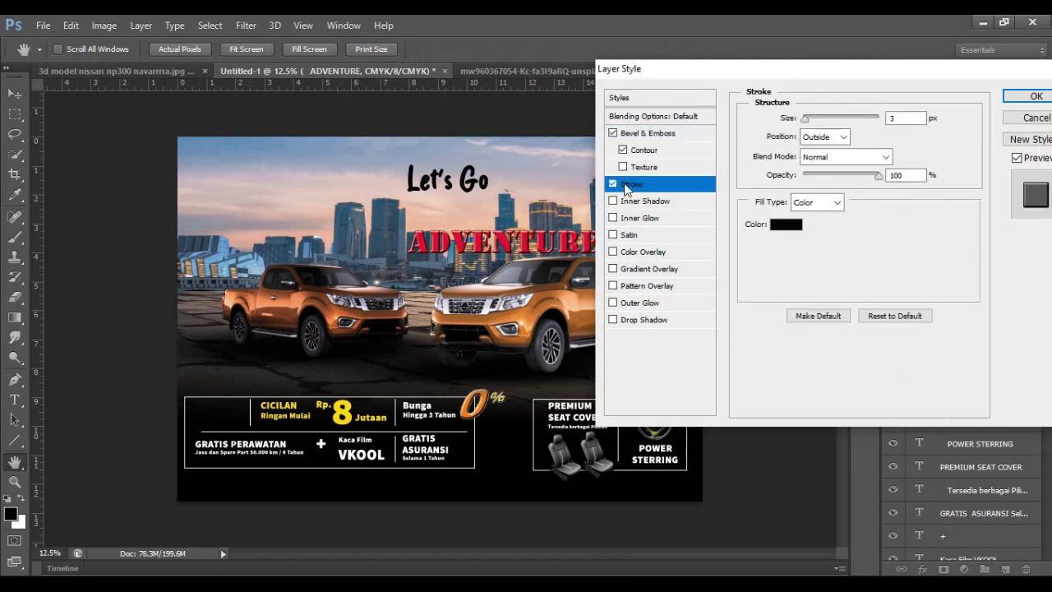
pyautogui.click(779, 227)
pyautogui.moveTo(774, 424); pyautogui.dragTo(779, 222)
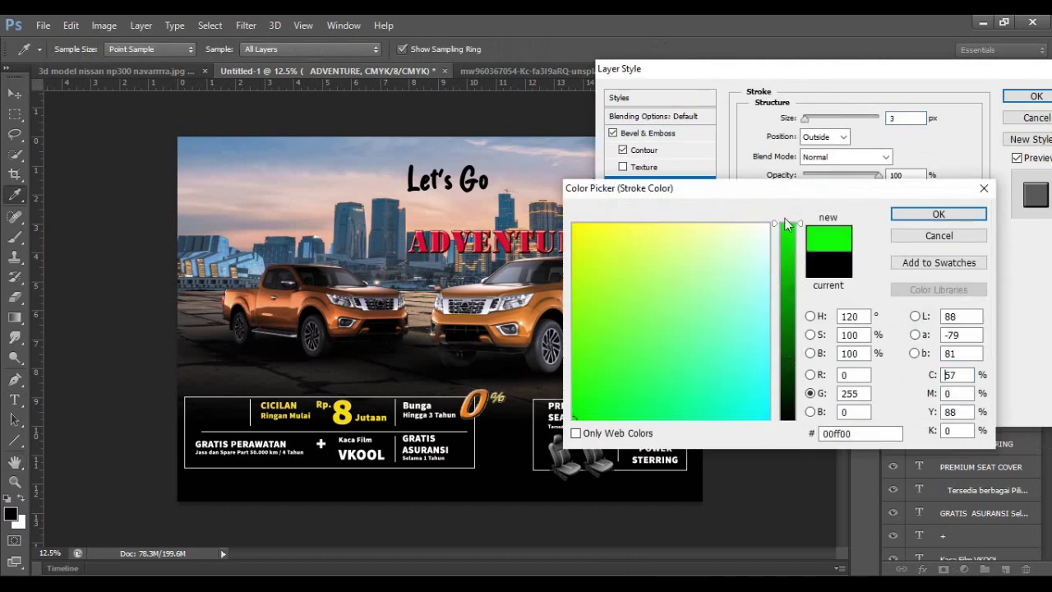
pyautogui.click(765, 226)
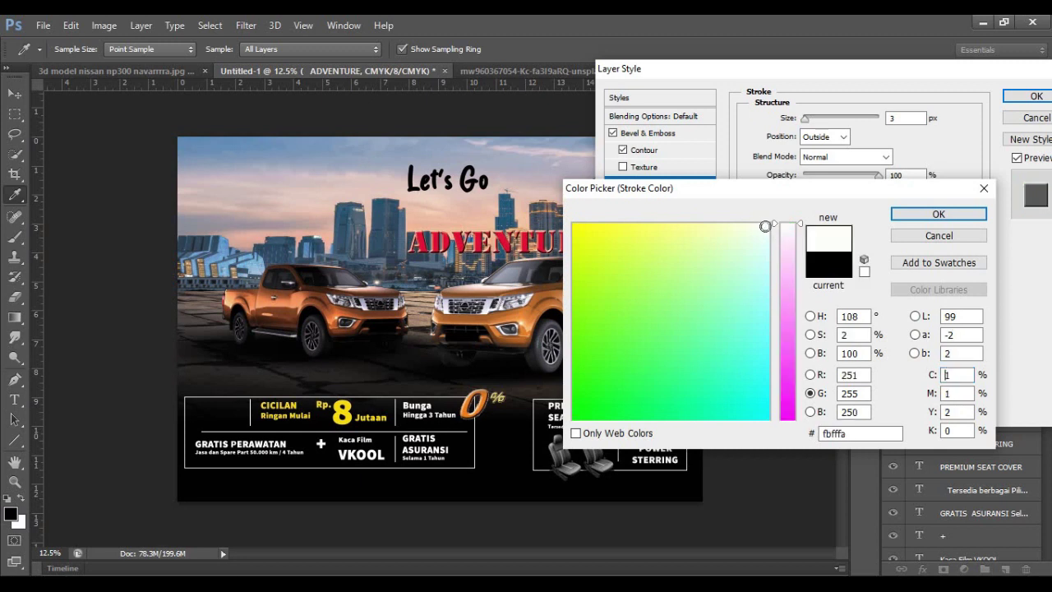
pyautogui.click(938, 214)
pyautogui.moveTo(806, 118); pyautogui.dragTo(818, 121)
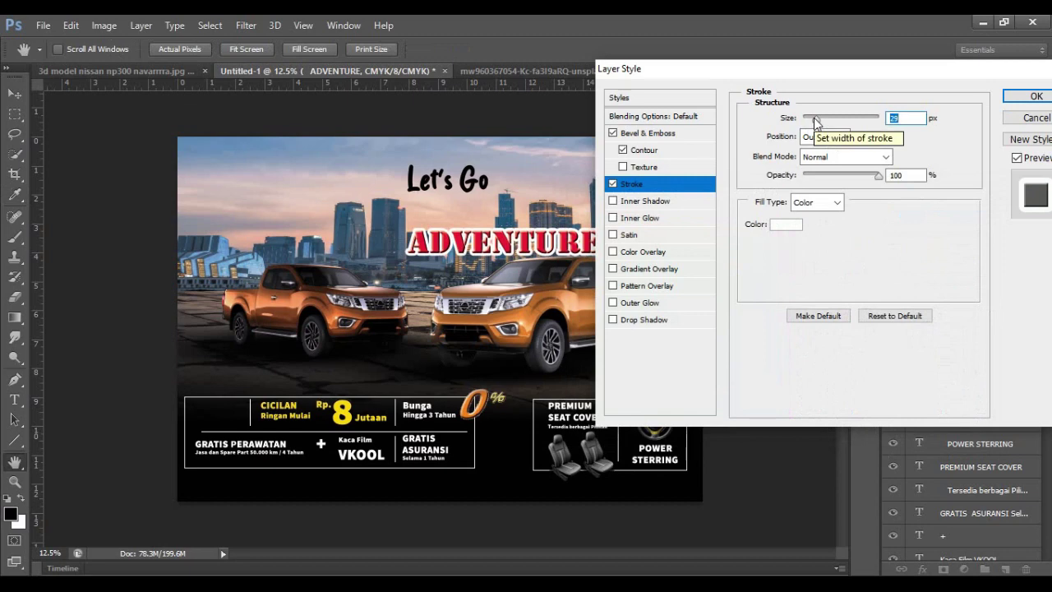
pyautogui.click(1035, 96)
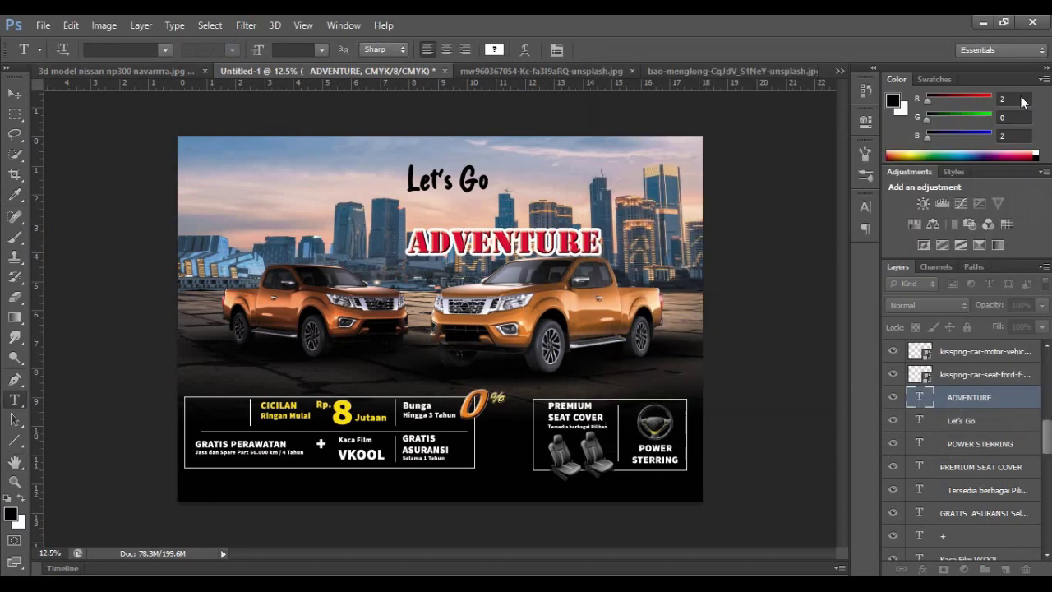
# Resize ADVENTURE to 100 pt and move it up just below Let's Go.
pyautogui.doubleClick(542, 233)
pyautogui.click(292, 49)
pyautogui.write('100')
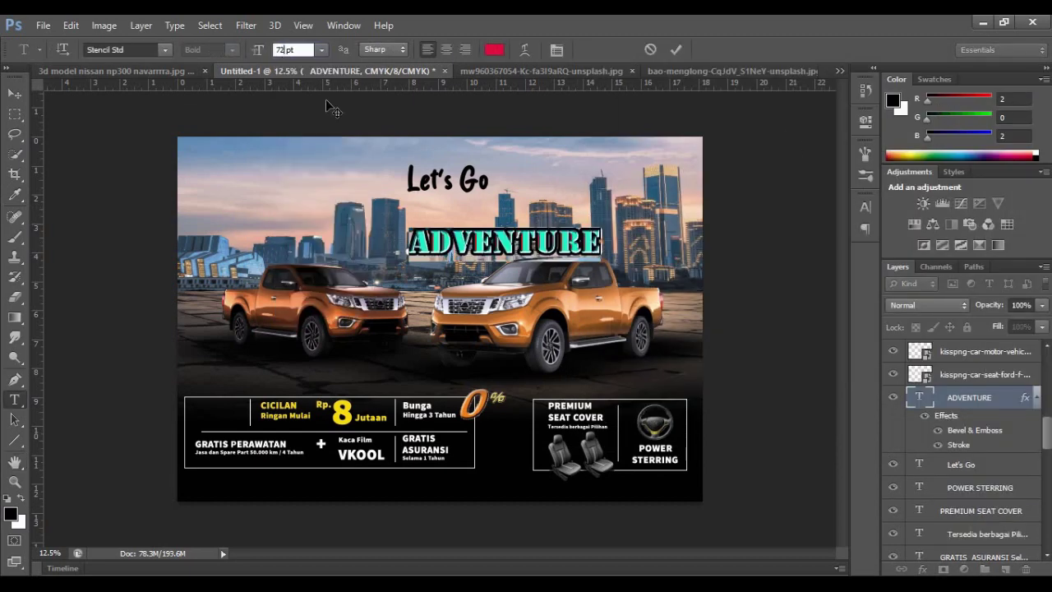
pyautogui.press('Return')
pyautogui.hotkey('ctrl', 'Return')
pyautogui.press('v')
pyautogui.moveTo(493, 238); pyautogui.dragTo(395, 209)
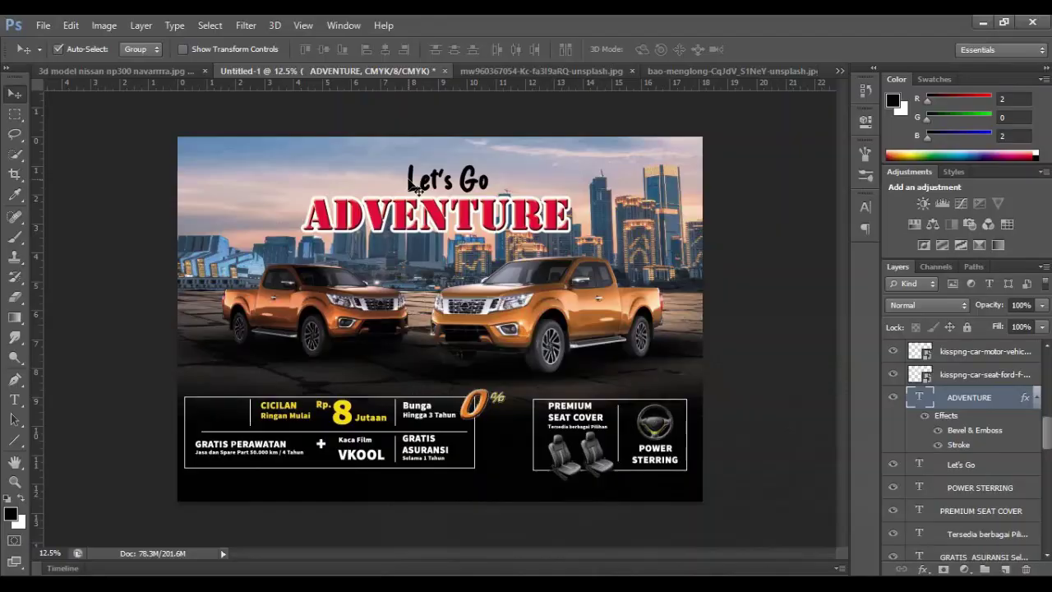
# Enlarge ADVENTURE to 110 pt and reselect the Let's Go text.
pyautogui.click(399, 174)
pyautogui.hotkey('ctrl', 't')
pyautogui.click(774, 49)
pyautogui.click(970, 397)
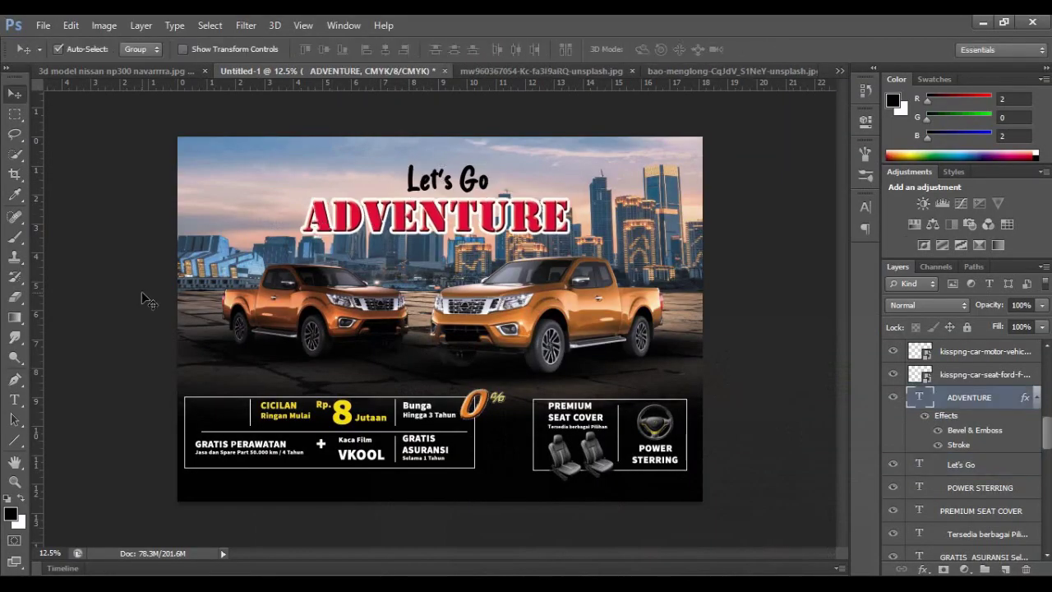
pyautogui.doubleClick(919, 397)
pyautogui.click(292, 50)
pyautogui.write('110')
pyautogui.press('Return')
pyautogui.hotkey('ctrl', 'Return')
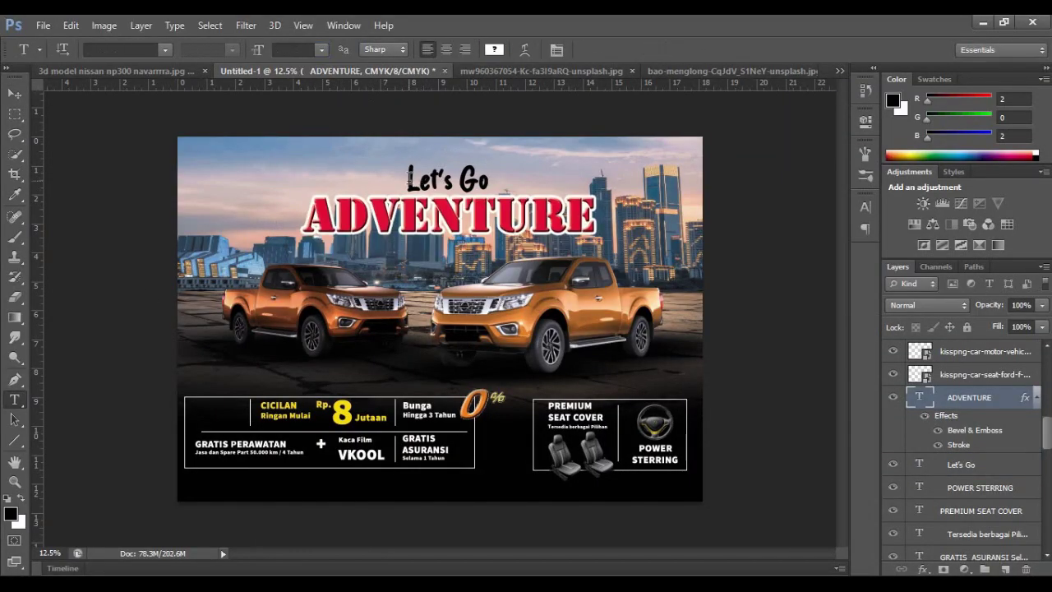
pyautogui.tripleClick(408, 176)
pyautogui.click(70, 24)
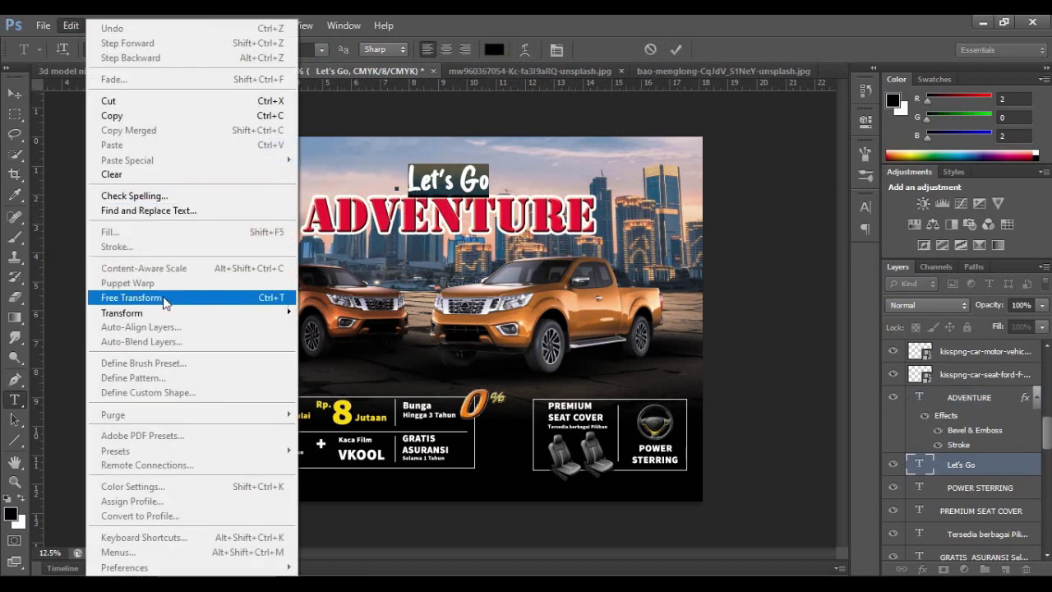
# Tilt Let's Go to about -17.7 degrees and move its layer above ADVENTURE.
pyautogui.click(329, 349)
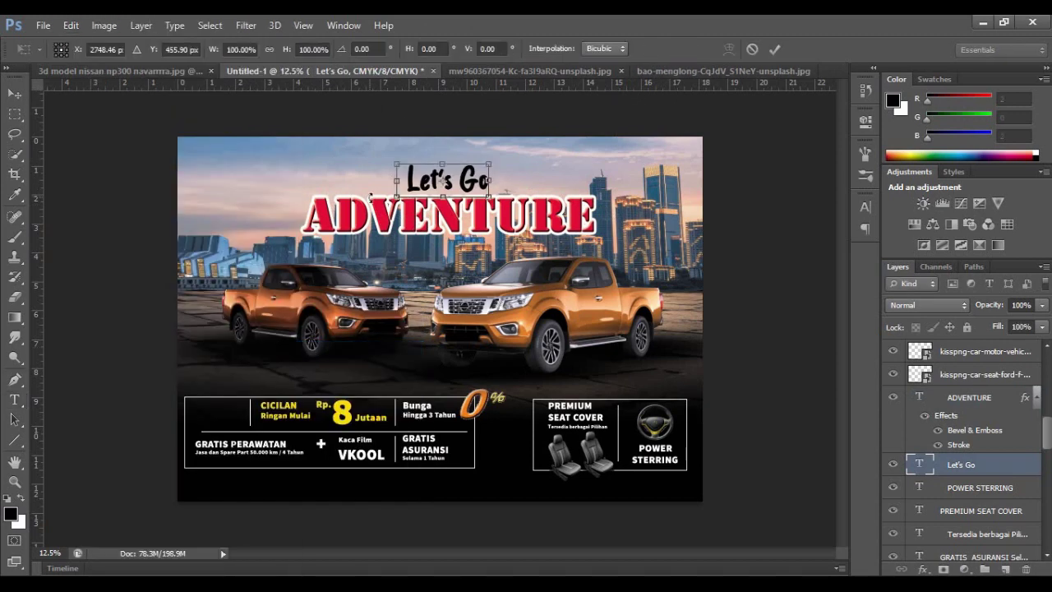
pyautogui.moveTo(397, 189); pyautogui.dragTo(436, 164)
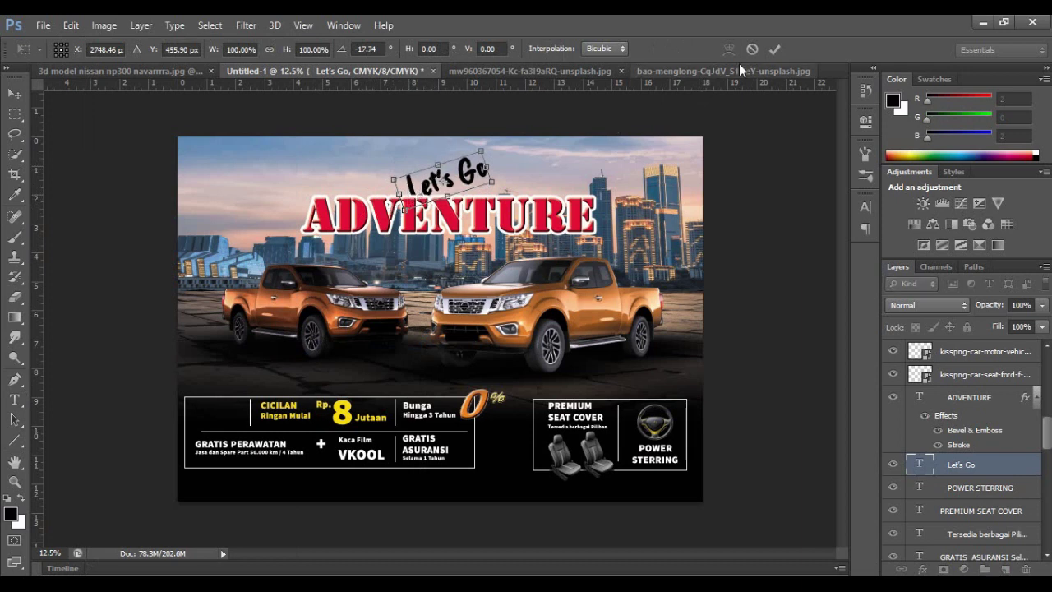
pyautogui.click(774, 48)
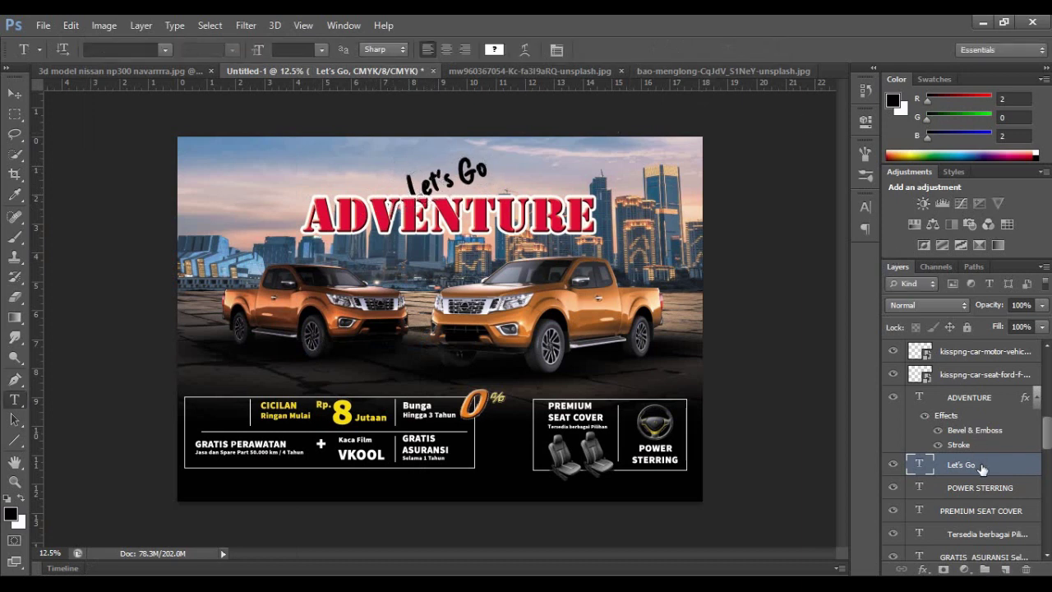
pyautogui.moveTo(983, 468); pyautogui.dragTo(975, 399)
# Rotate Let's Go further counter-clockwise and shift ADVENTURE slightly left.
pyautogui.press('v')
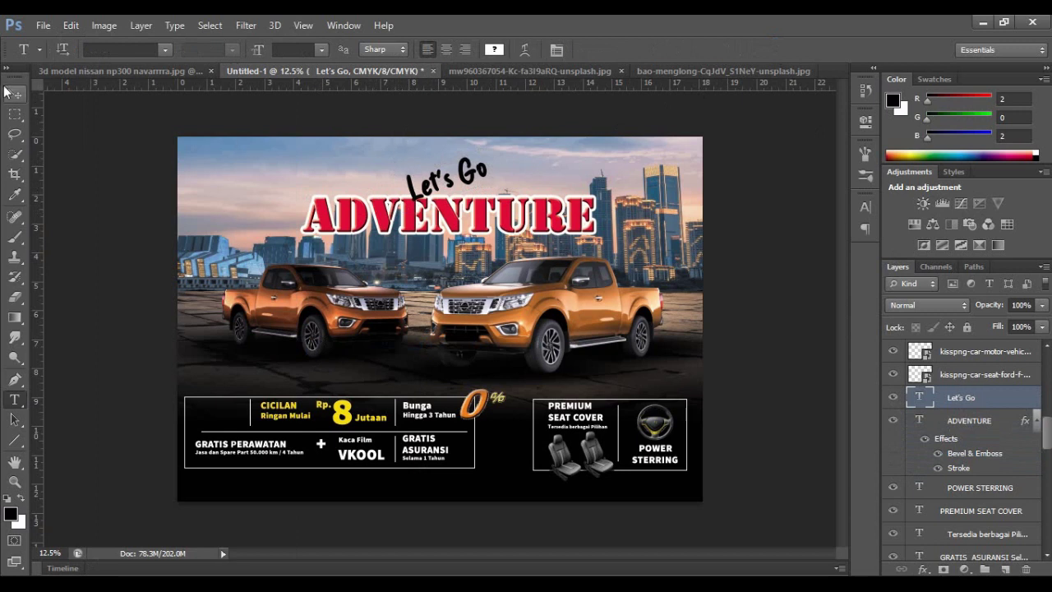
pyautogui.hotkey('ctrl', 't')
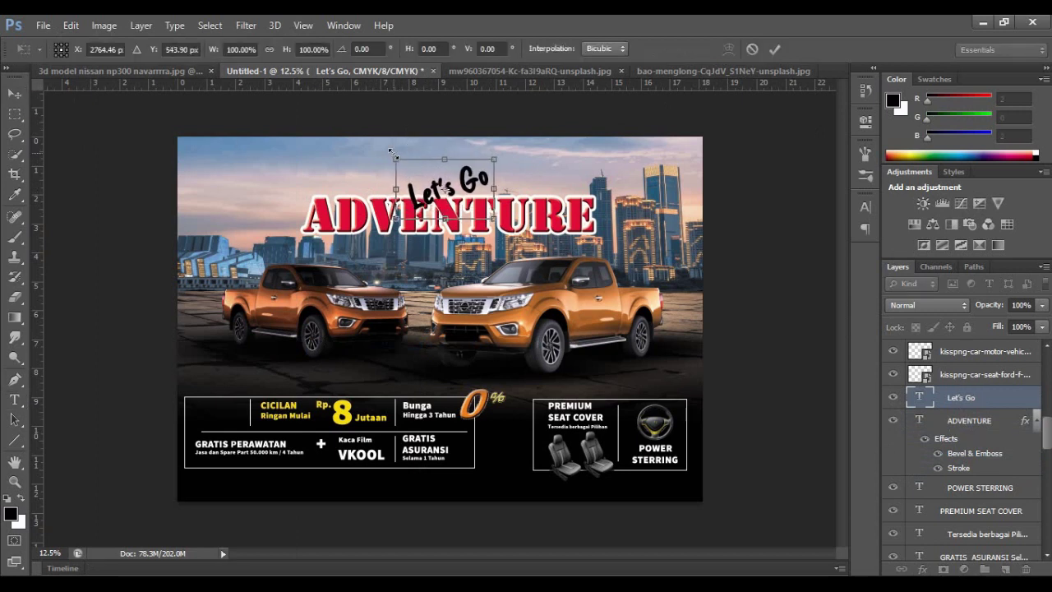
pyautogui.moveTo(391, 151); pyautogui.dragTo(398, 145)
pyautogui.click(773, 49)
pyautogui.moveTo(493, 215); pyautogui.dragTo(482, 216)
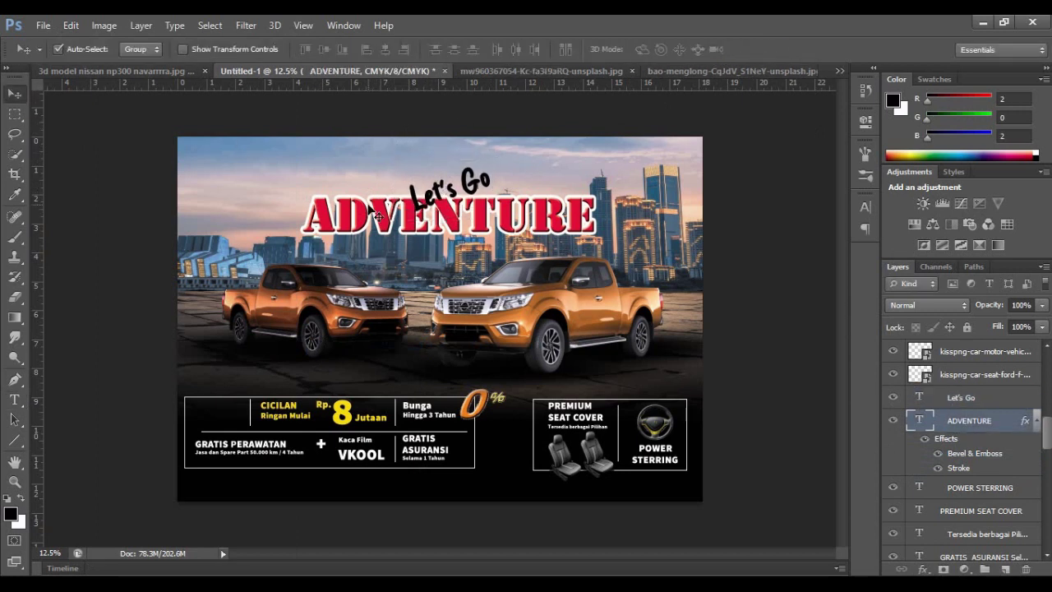
# Check the Let's Go font size options without changes and commit the text.
pyautogui.click(450, 187)
pyautogui.press('t')
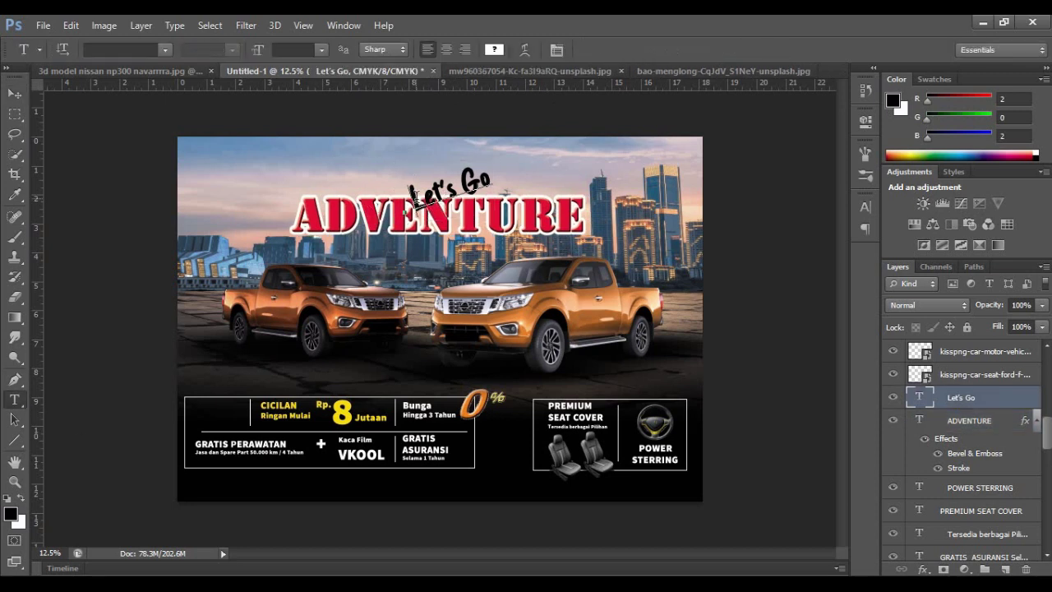
pyautogui.click(321, 49)
pyautogui.click(283, 49)
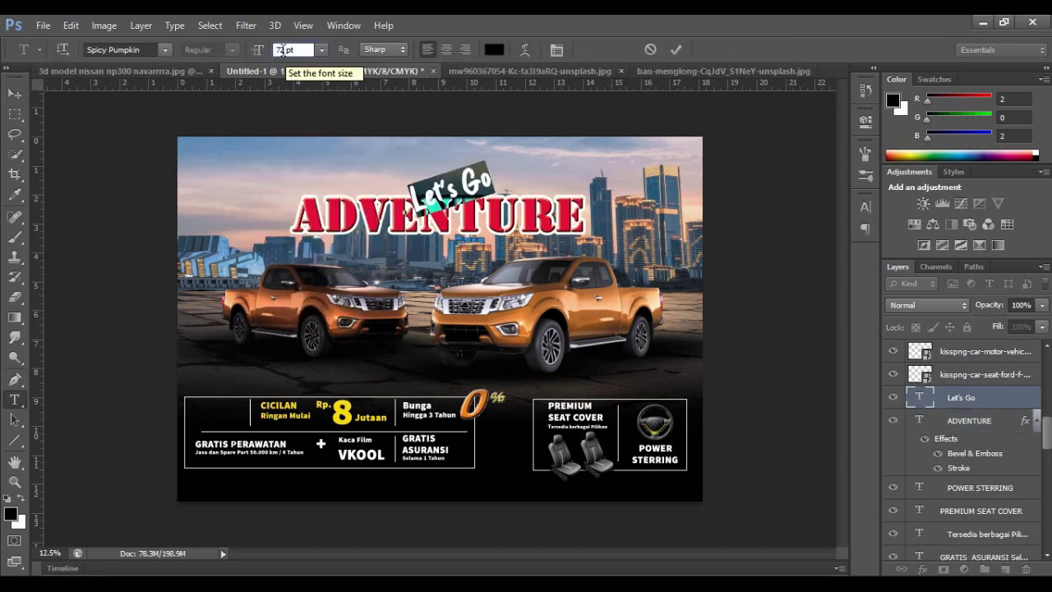
pyautogui.click(676, 49)
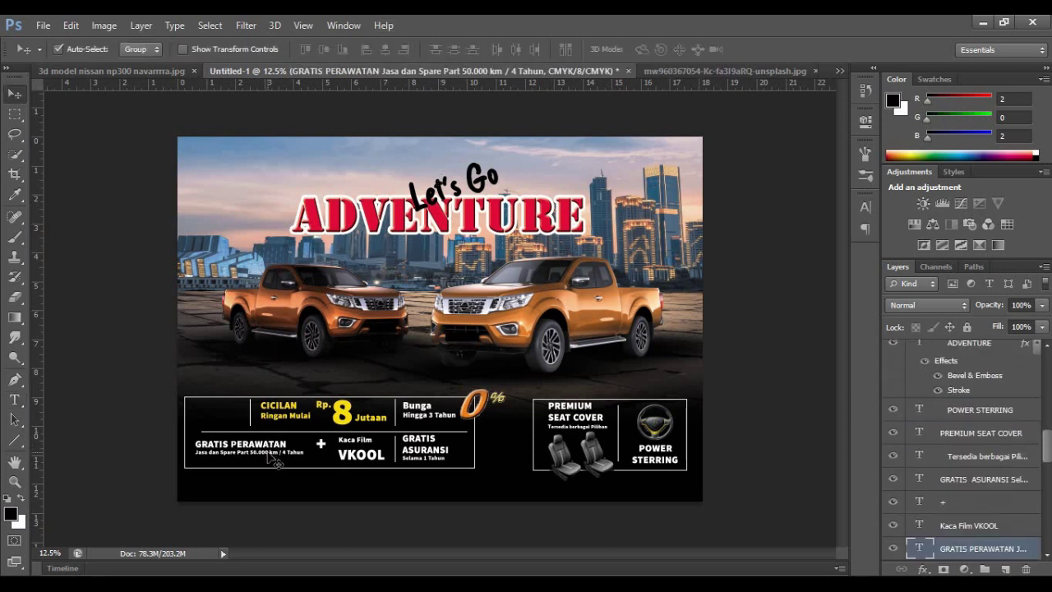
# Duplicate GRATIS PERAWATAN below the boxes as the two-line 18 pt disclaimer.
pyautogui.moveTo(274, 452); pyautogui.dragTo(271, 488)
pyautogui.click(192, 481)
pyautogui.hotkey('ctrl', 'a')
pyautogui.press('BackSpace')
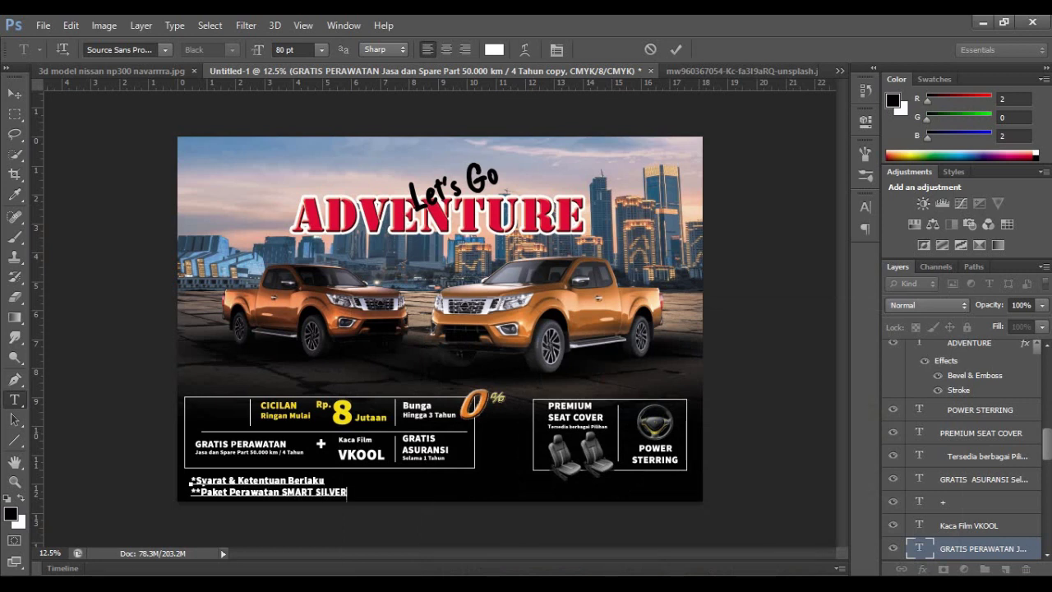
pyautogui.moveTo(196, 476); pyautogui.dragTo(361, 501)
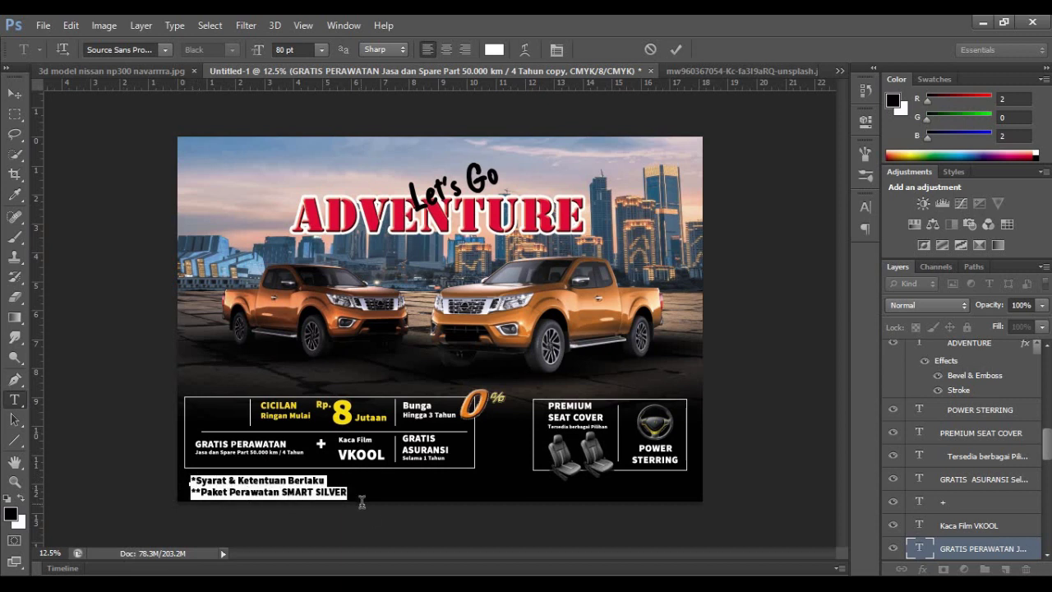
pyautogui.click(323, 51)
pyautogui.click(317, 193)
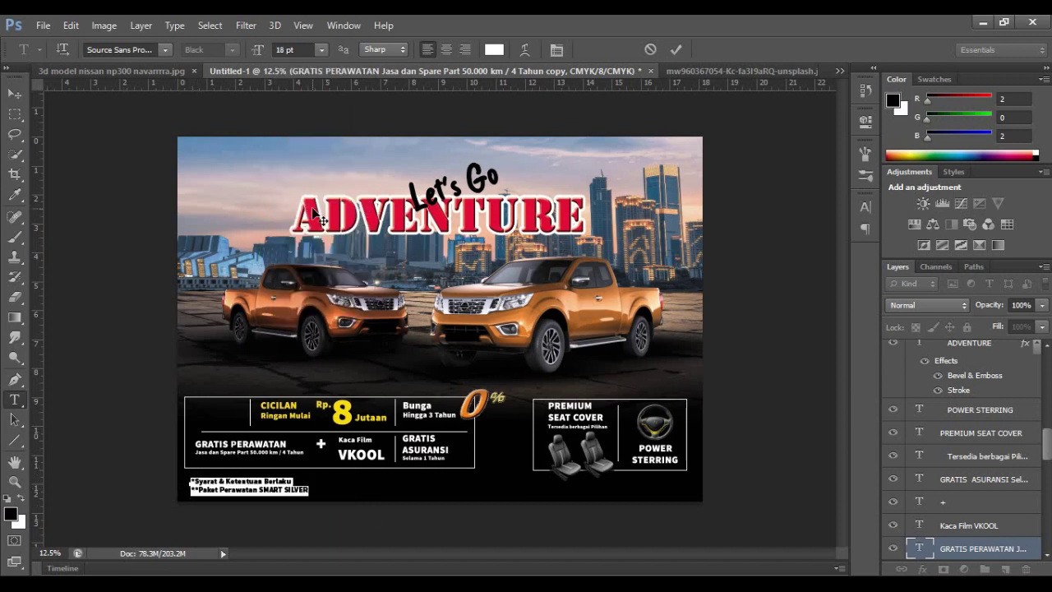
pyautogui.click(674, 50)
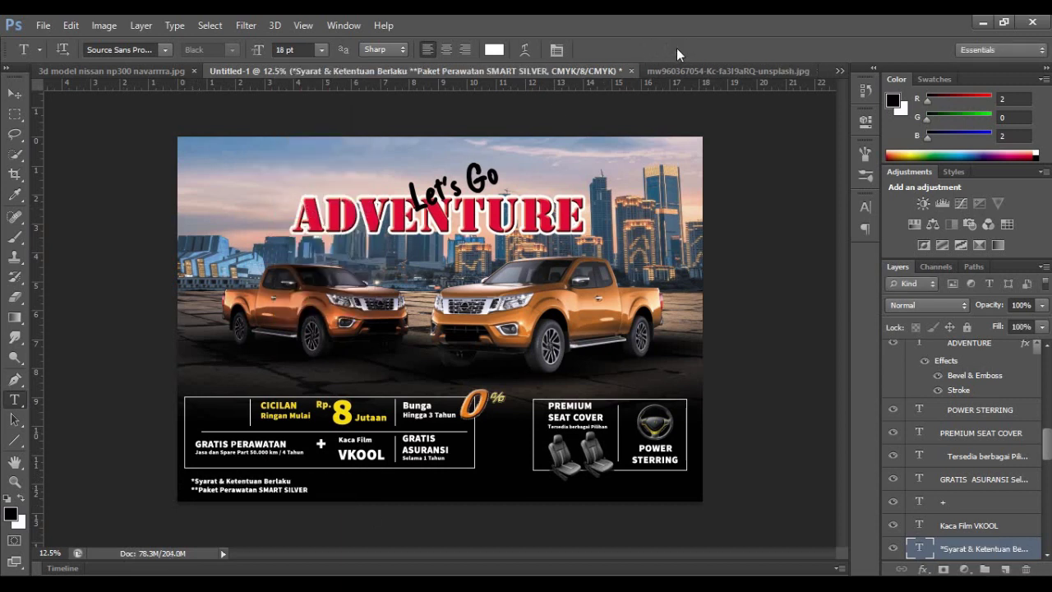
# Nudge the fine print slightly left and zoom in and out to check it.
pyautogui.press('v')
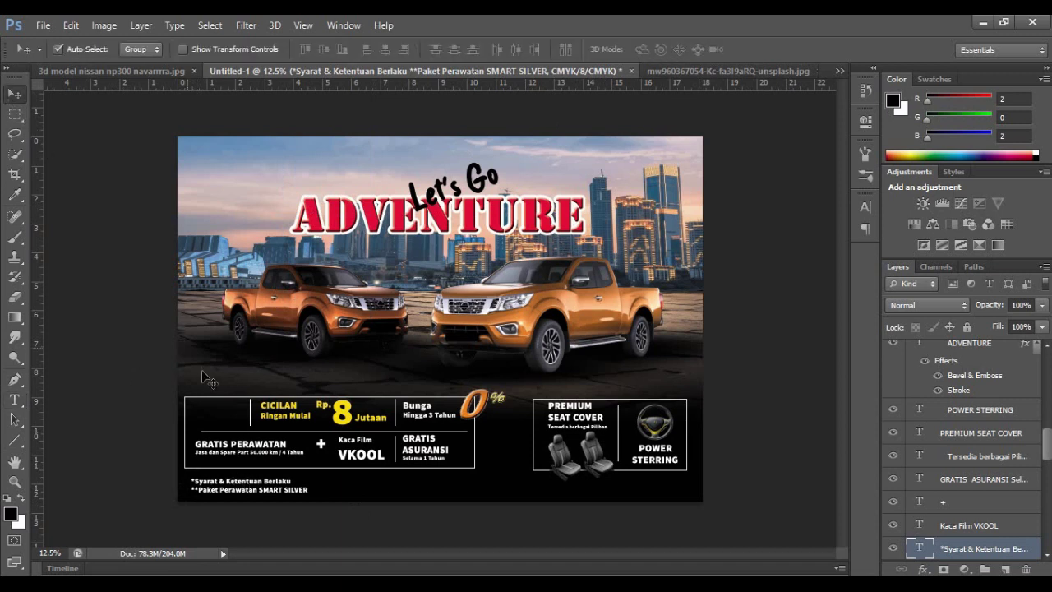
pyautogui.moveTo(230, 491); pyautogui.dragTo(225, 492)
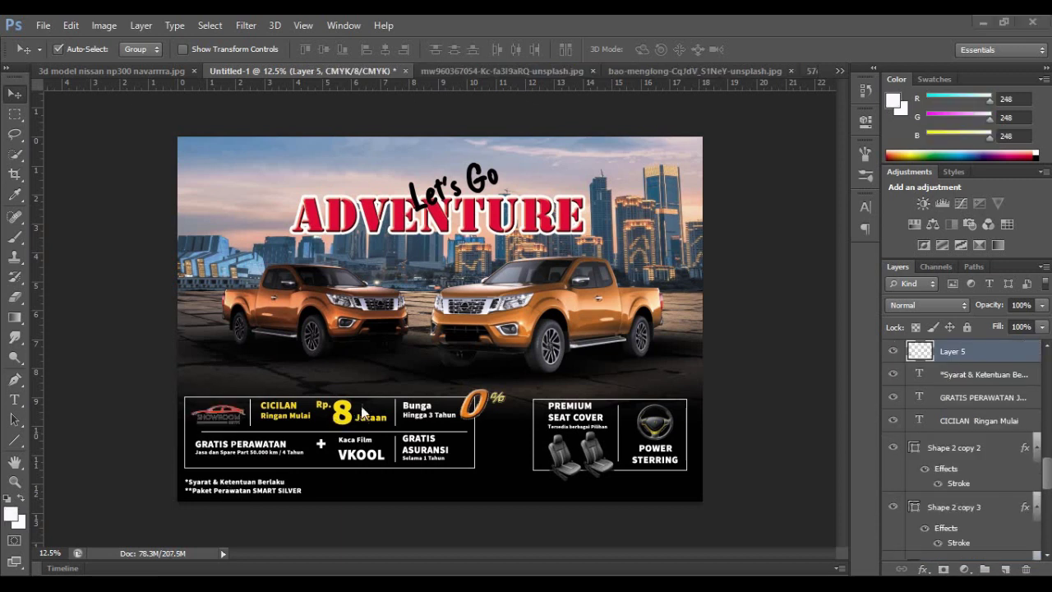
pyautogui.click(13, 484)
pyautogui.click(505, 199)
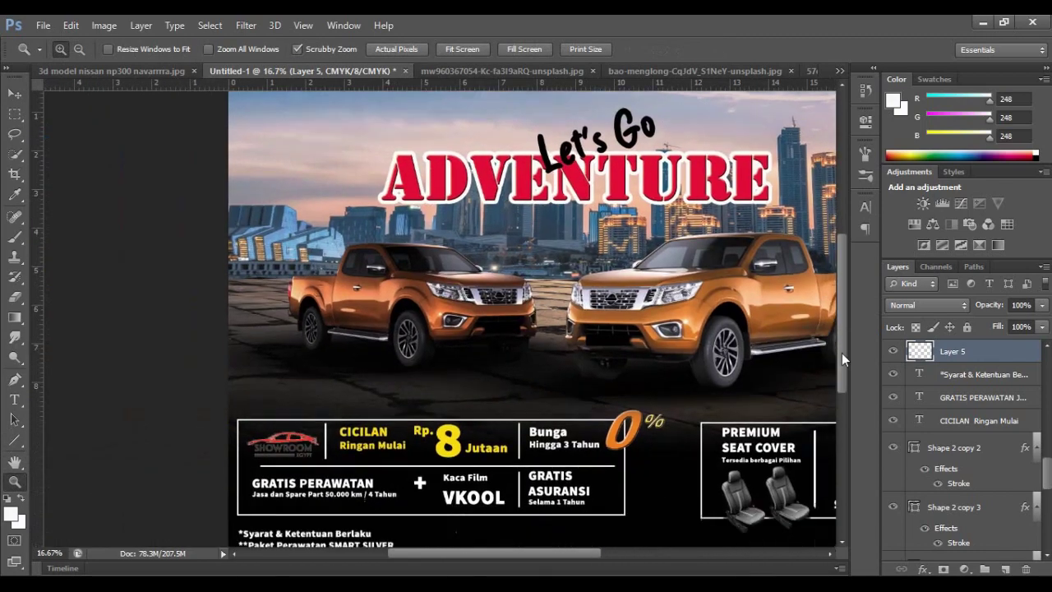
pyautogui.scroll(3, 624, 414)
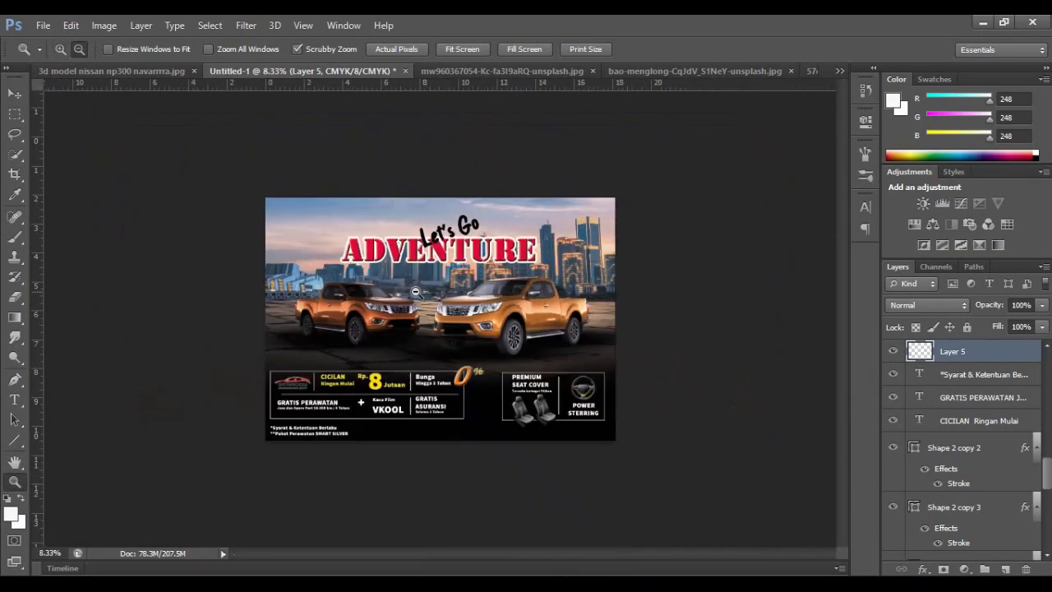
pyautogui.keyDown('alt'); pyautogui.click(416, 292); pyautogui.keyUp('alt')
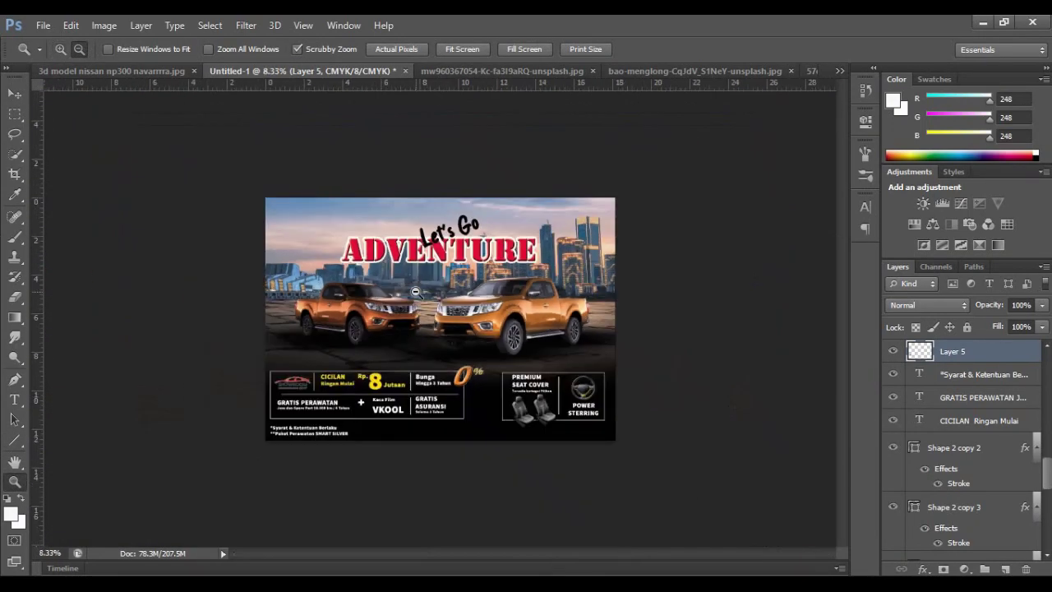
# Raise Let's Go slightly above ADVENTURE and return the view to 12.5%.
pyautogui.press('v')
pyautogui.click(456, 255)
pyautogui.moveTo(452, 248); pyautogui.dragTo(452, 239)
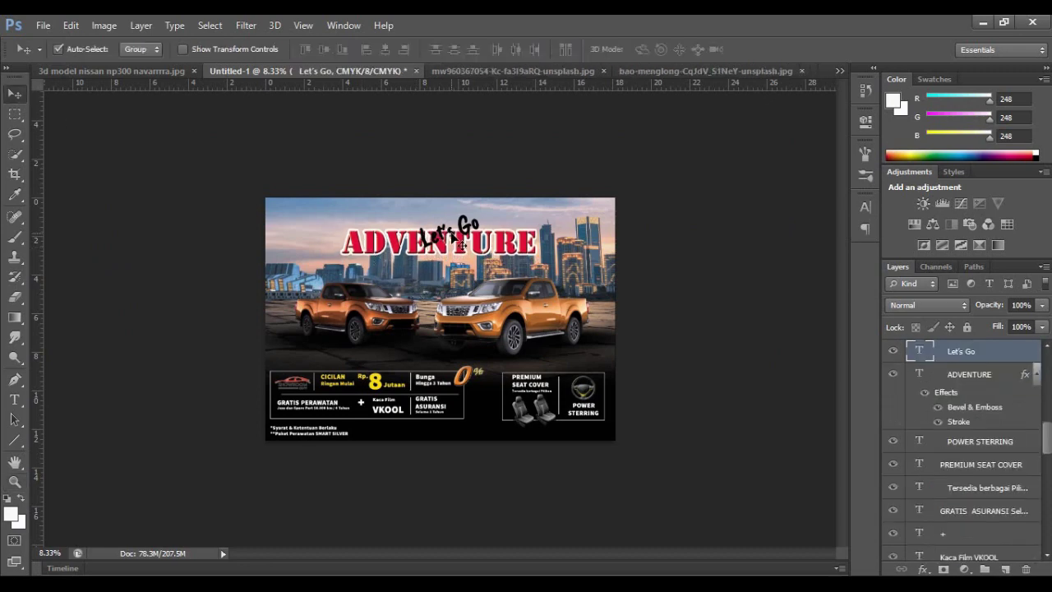
pyautogui.keyDown('ctrl'); pyautogui.click(125, 211); pyautogui.keyUp('ctrl')
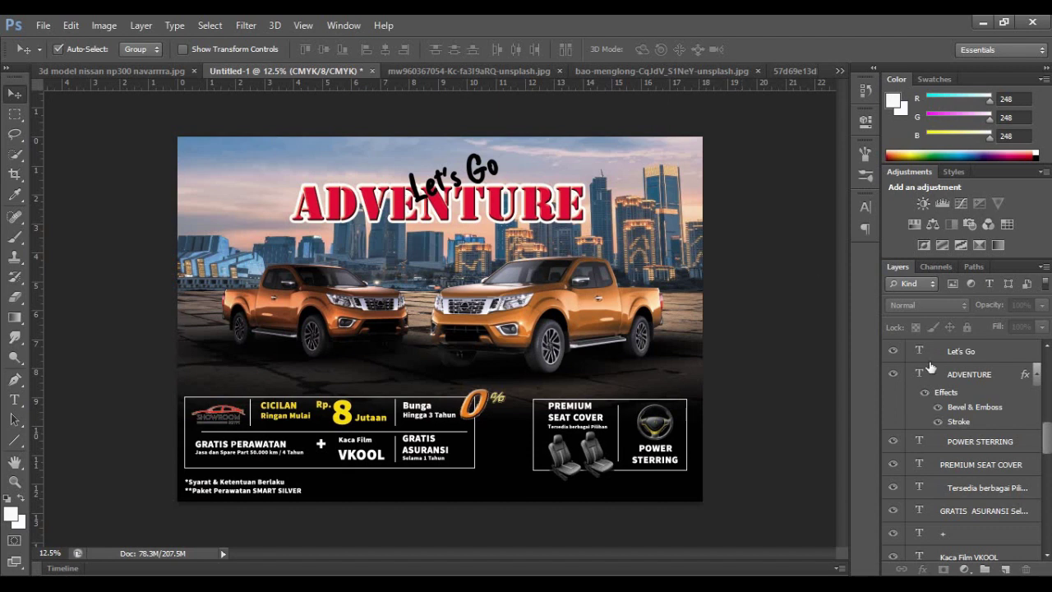
pyautogui.moveTo(1047, 438)
pyautogui.mouseDown()
pyautogui.moveTo(1041, 465)
pyautogui.moveTo(953, 525)
pyautogui.mouseUp()
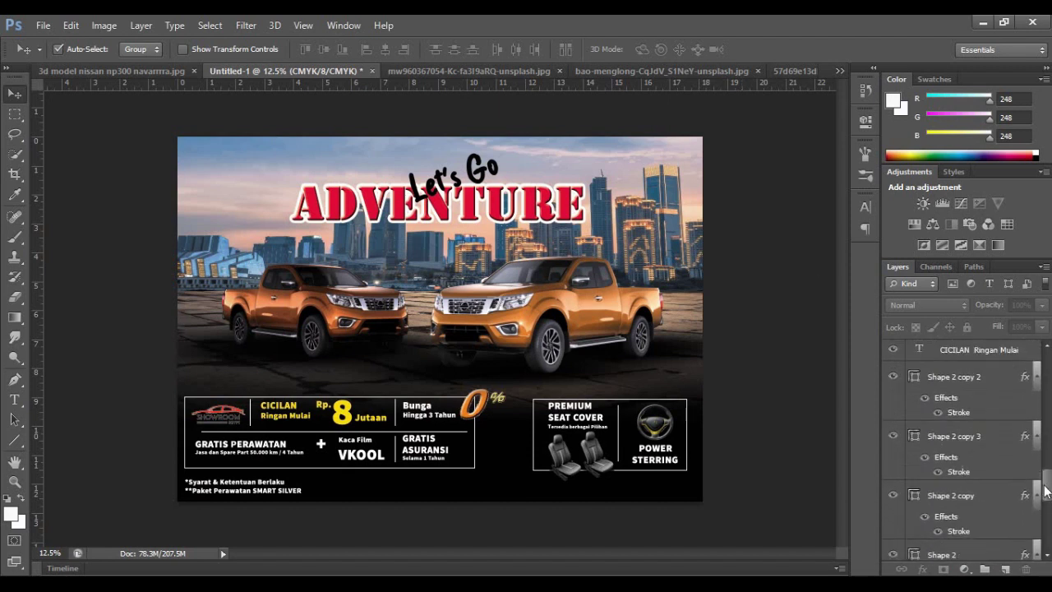
# Add a mask to skyline Layer 1 and draw a 17%-opacity gradient along its top.
pyautogui.click(954, 524)
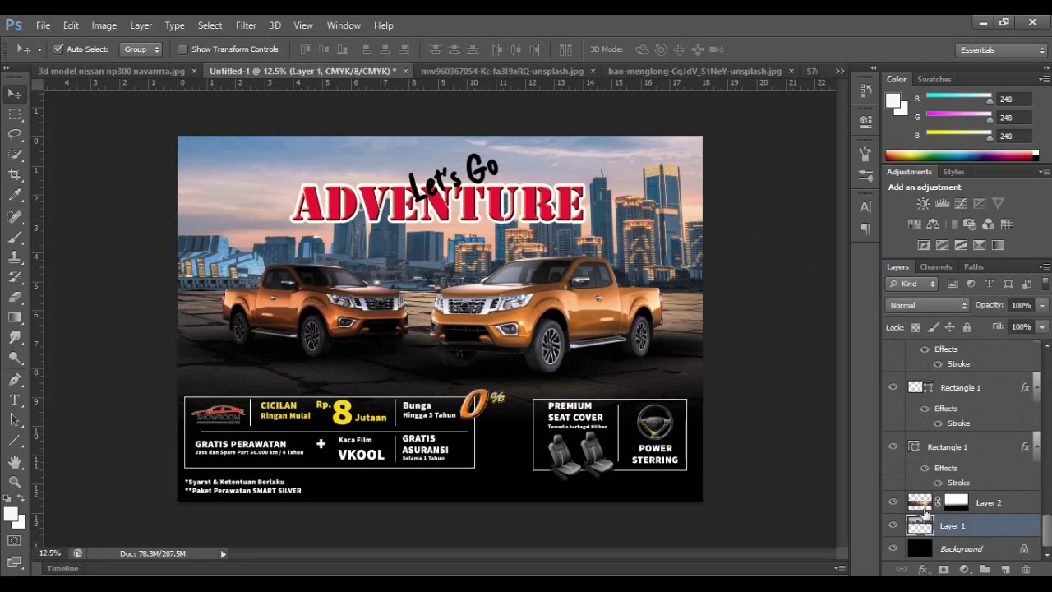
pyautogui.click(944, 568)
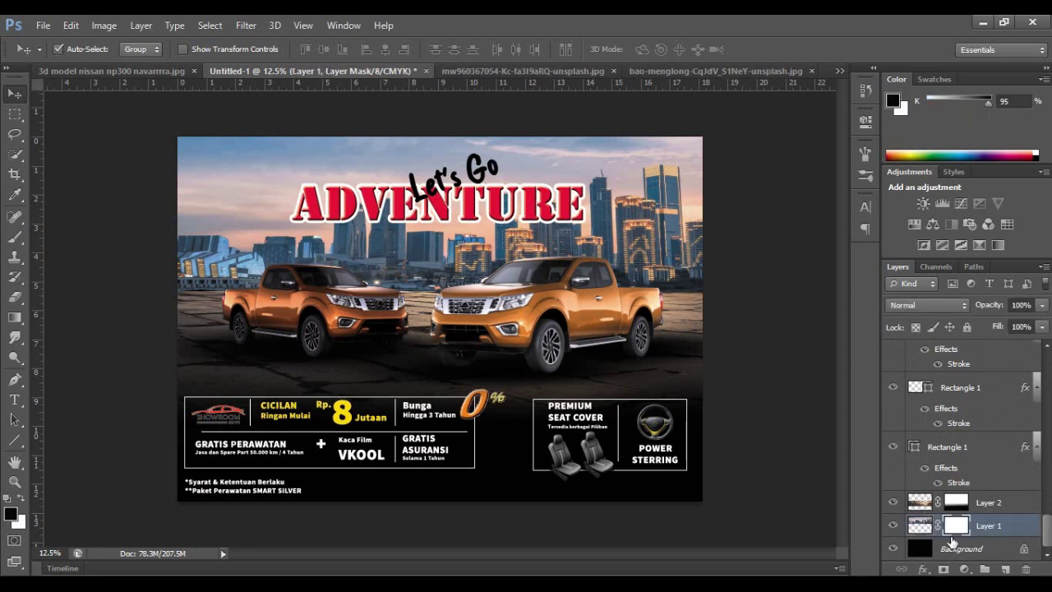
pyautogui.click(14, 319)
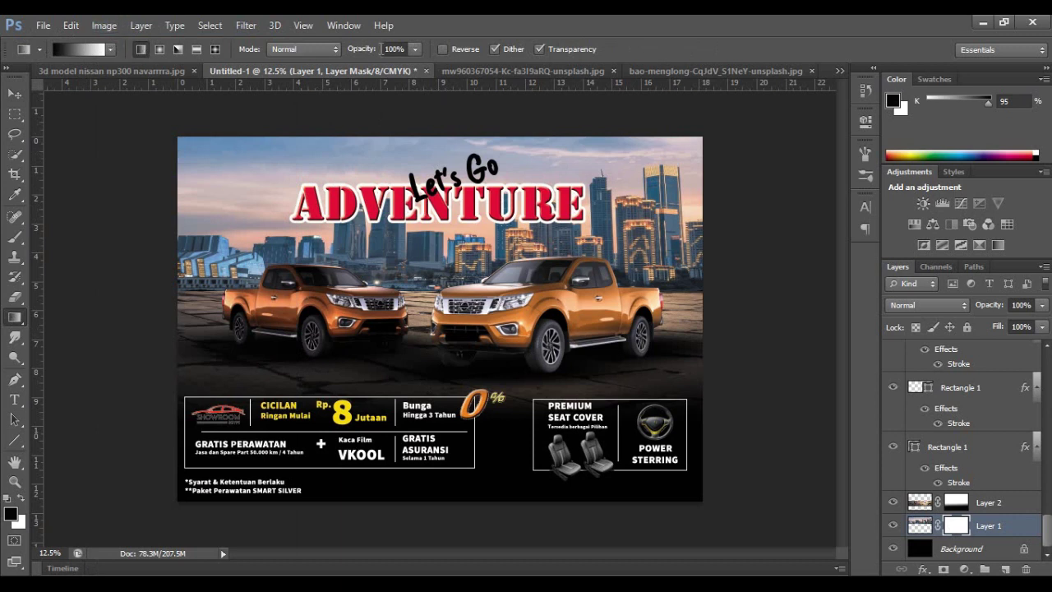
pyautogui.click(415, 49)
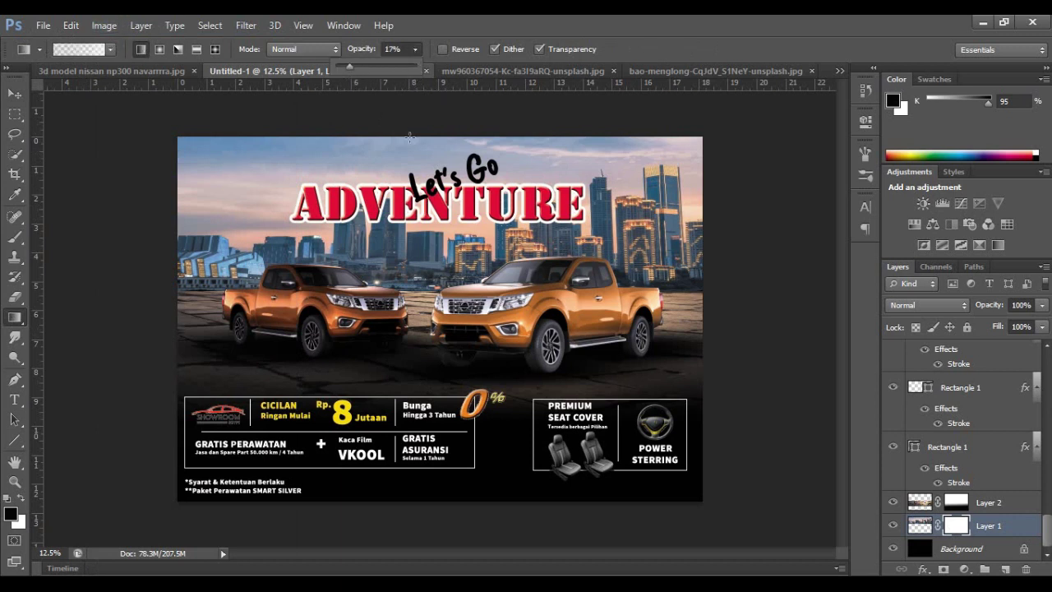
pyautogui.moveTo(410, 135); pyautogui.dragTo(411, 155)
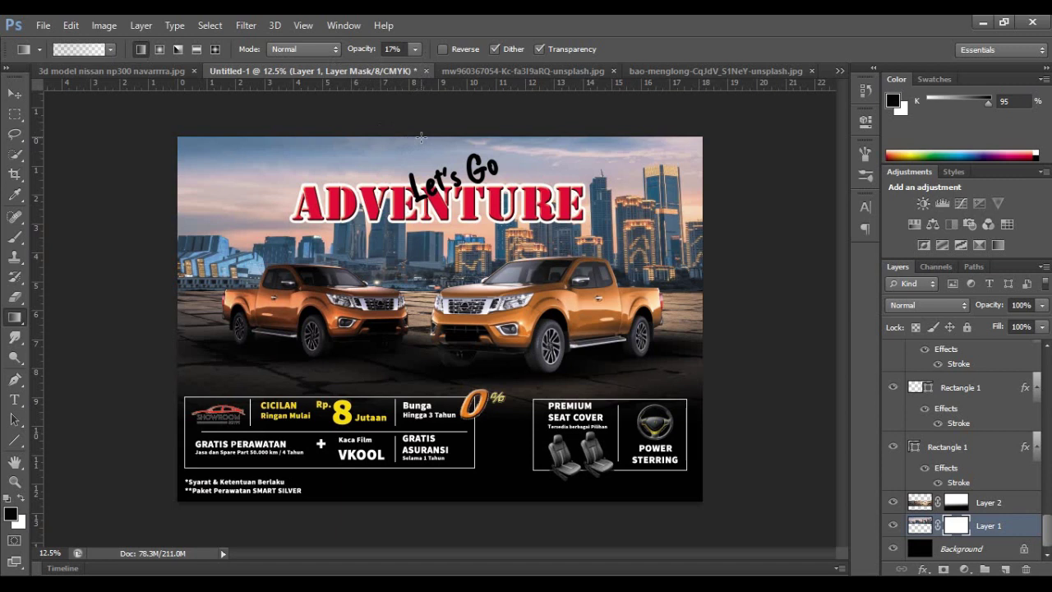
pyautogui.moveTo(518, 136)
pyautogui.mouseDown()
pyautogui.moveTo(435, 152)
pyautogui.moveTo(440, 183)
pyautogui.mouseUp()
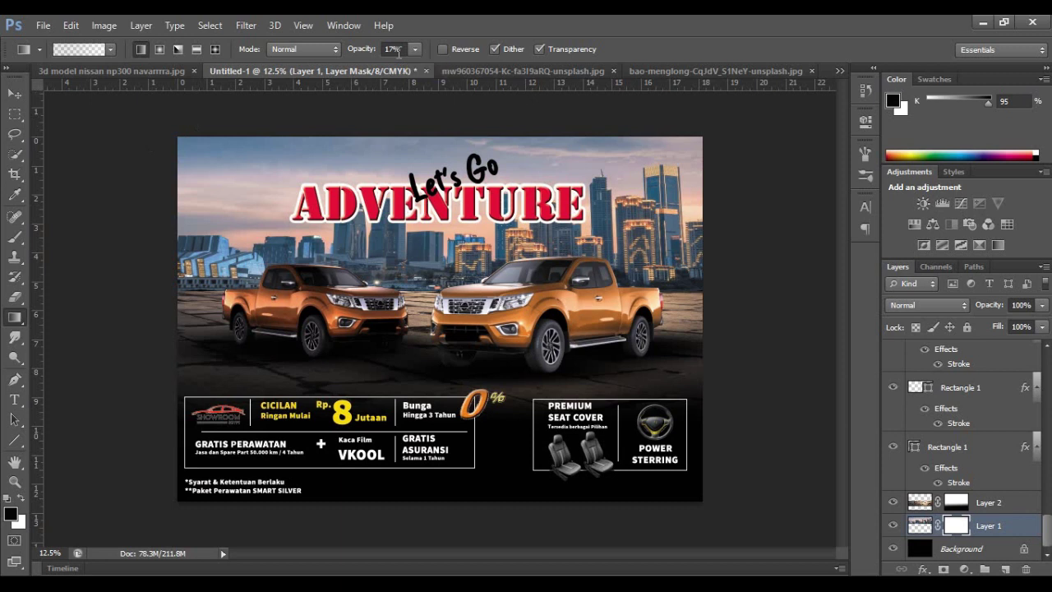
pyautogui.click(15, 94)
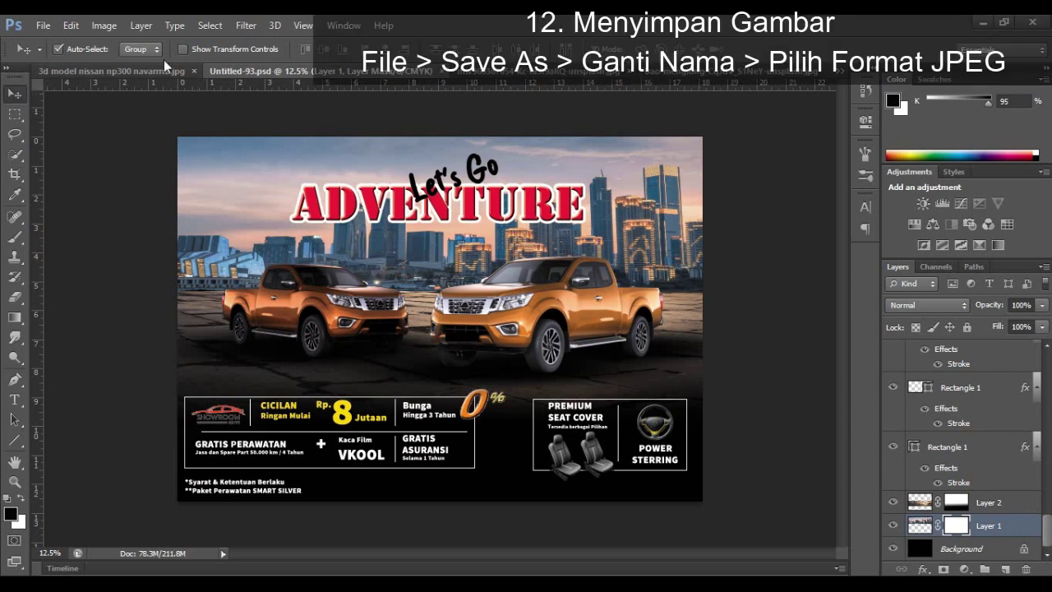
# Save the flyer as Untitled-93.jpg in JPEG format at Quality 12 (Maximum).
pyautogui.click(45, 26)
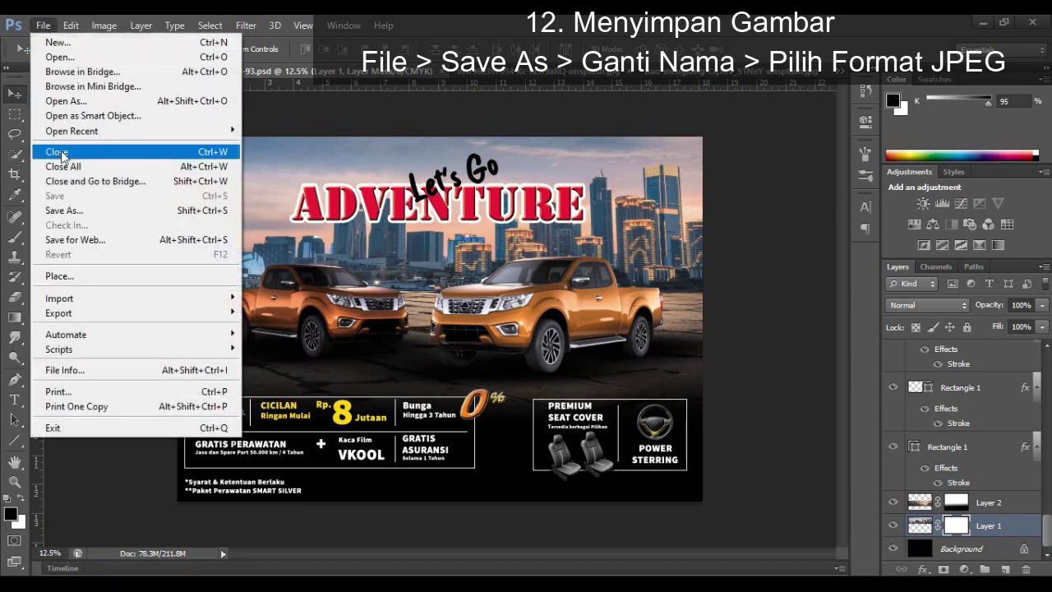
pyautogui.click(82, 213)
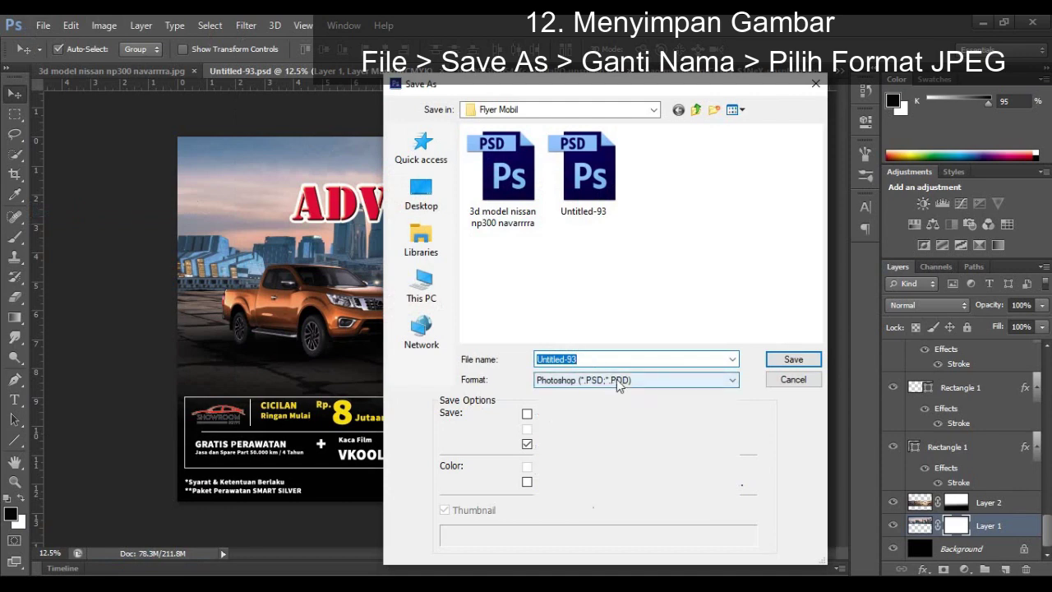
pyautogui.click(615, 379)
pyautogui.click(619, 444)
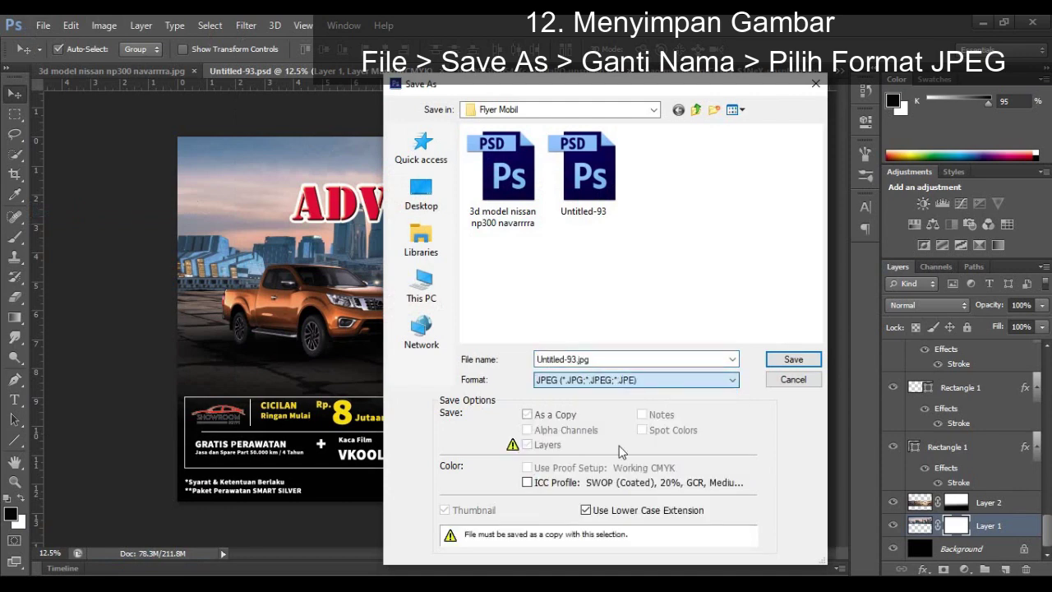
pyautogui.click(780, 361)
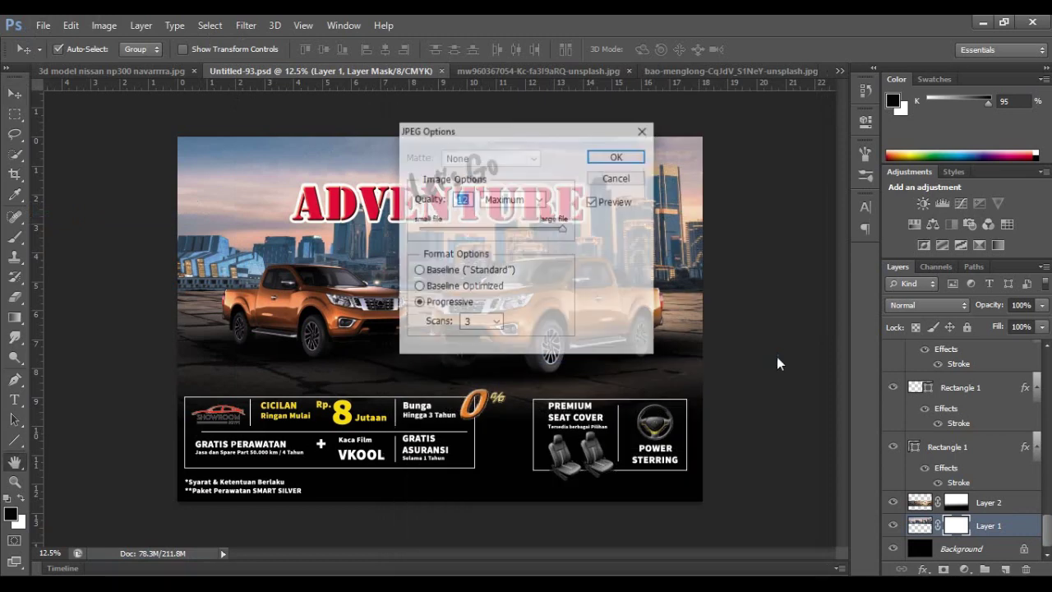
pyautogui.click(609, 158)
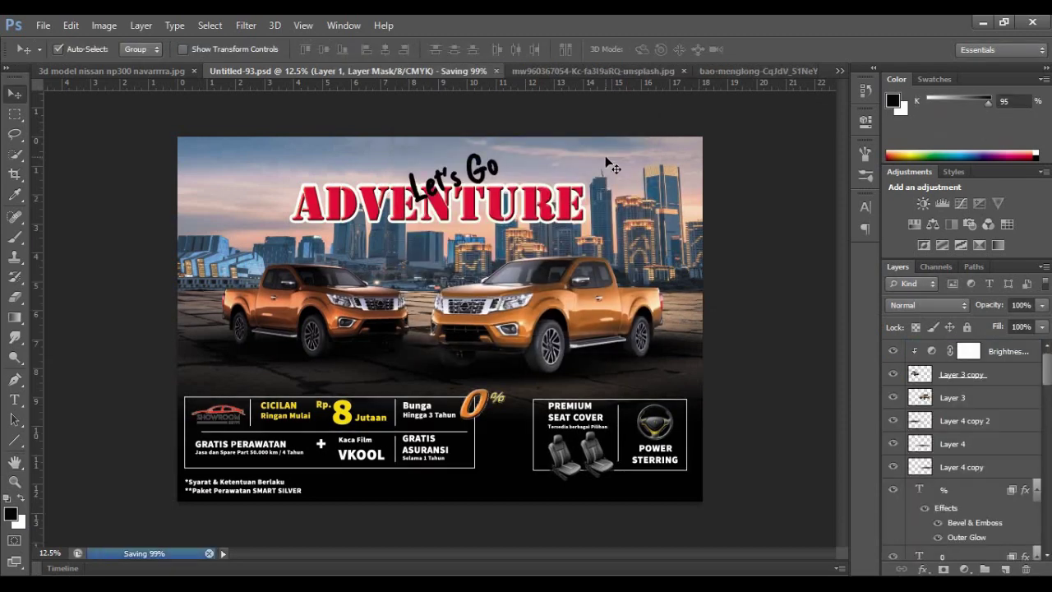